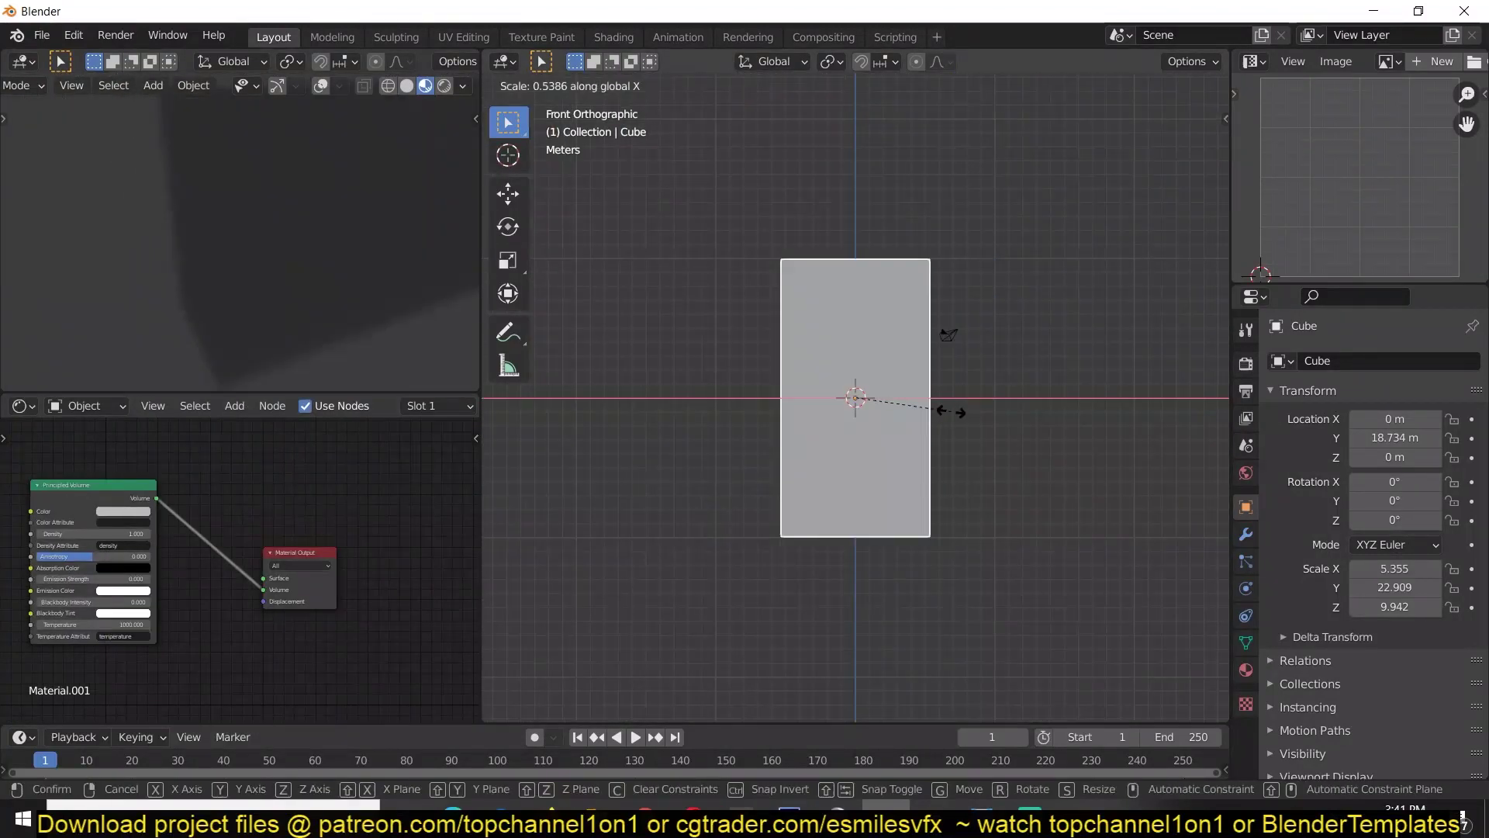
Step: Widen the glowing volume box along the X axis
{"action": "scroll", "coordinate": [932, 324], "scroll_direction": "up", "scroll_amount": 5}
{"action": "key", "text": "s"}
{"action": "key", "text": "x"}
{"action": "key", "text": "Return"}
{"action": "scroll", "coordinate": [264, 564], "scroll_direction": "up", "scroll_amount": 3}
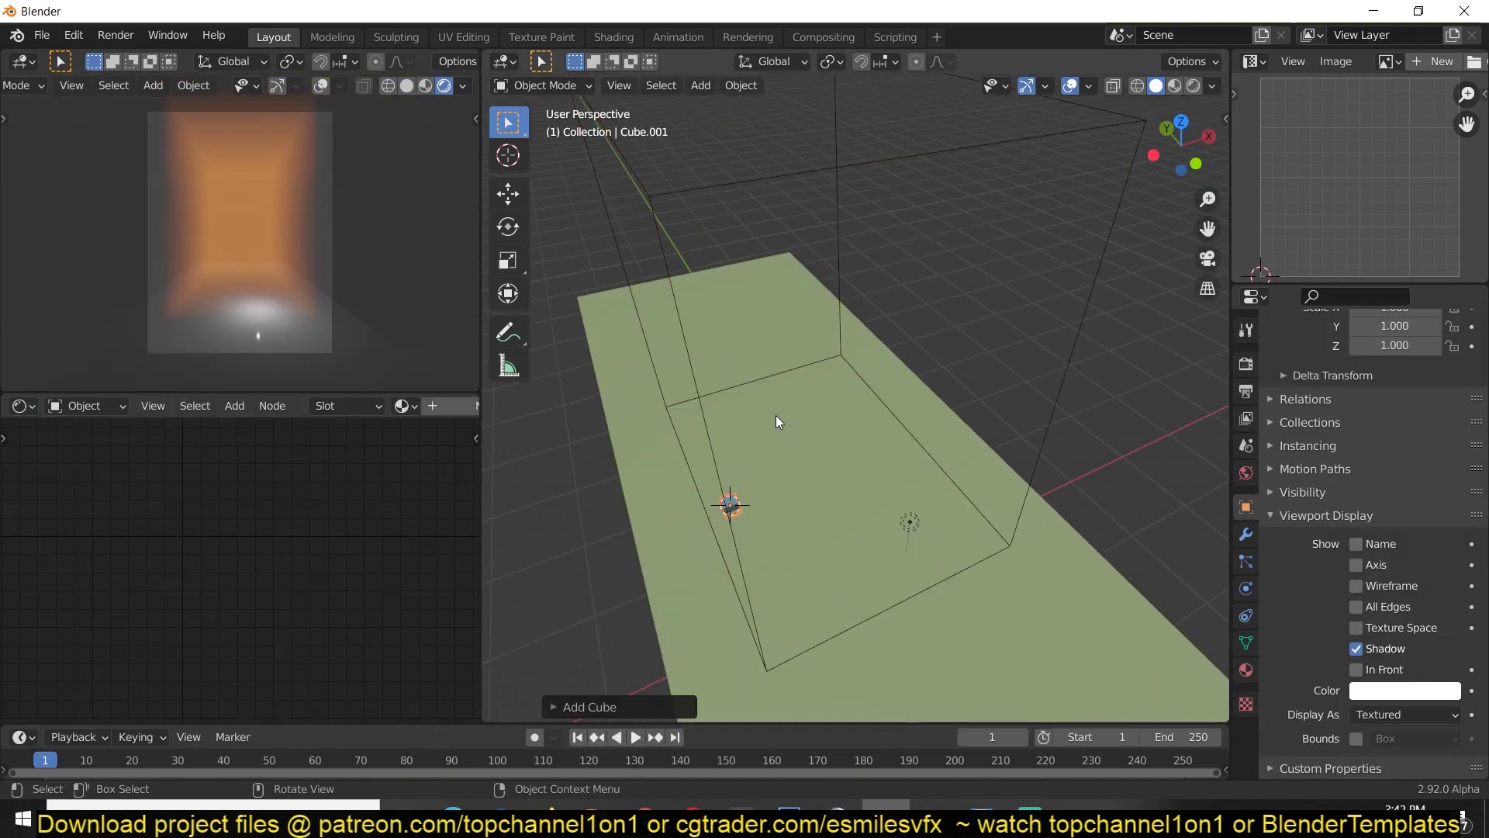
Step: Position the tall block Cube.001 beside the corridor in front and top views
{"action": "key", "text": "KP_1"}
{"action": "key", "text": "g"}
{"action": "left_click", "coordinate": [736, 338]}
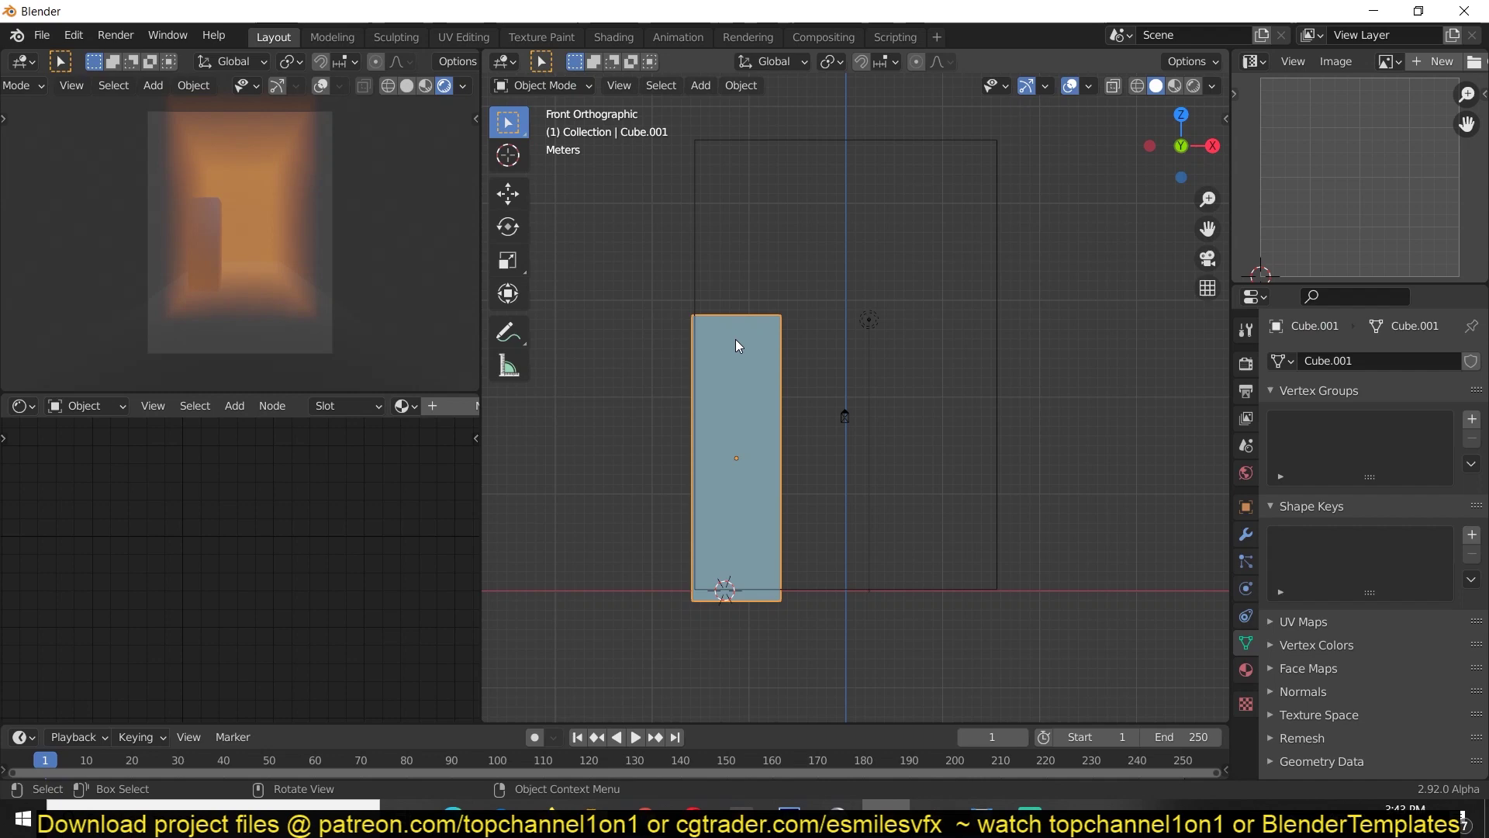
{"action": "key", "text": "KP_7"}
{"action": "key", "text": "g"}
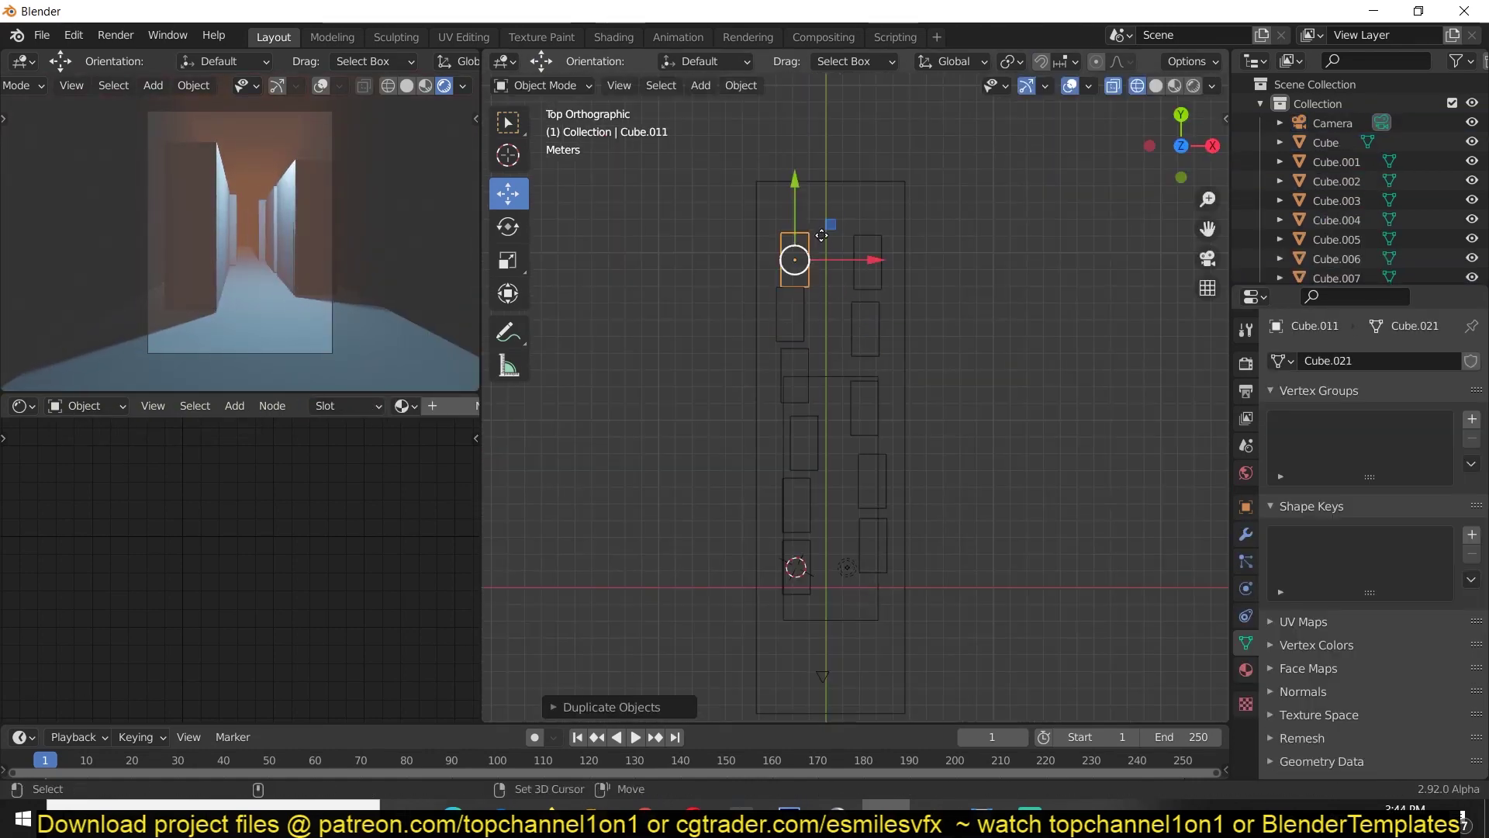
Step: Raise the volume box, then try Randomize Transform on the blocks and undo it
{"action": "left_click", "coordinate": [848, 417]}
{"action": "key", "text": "g"}
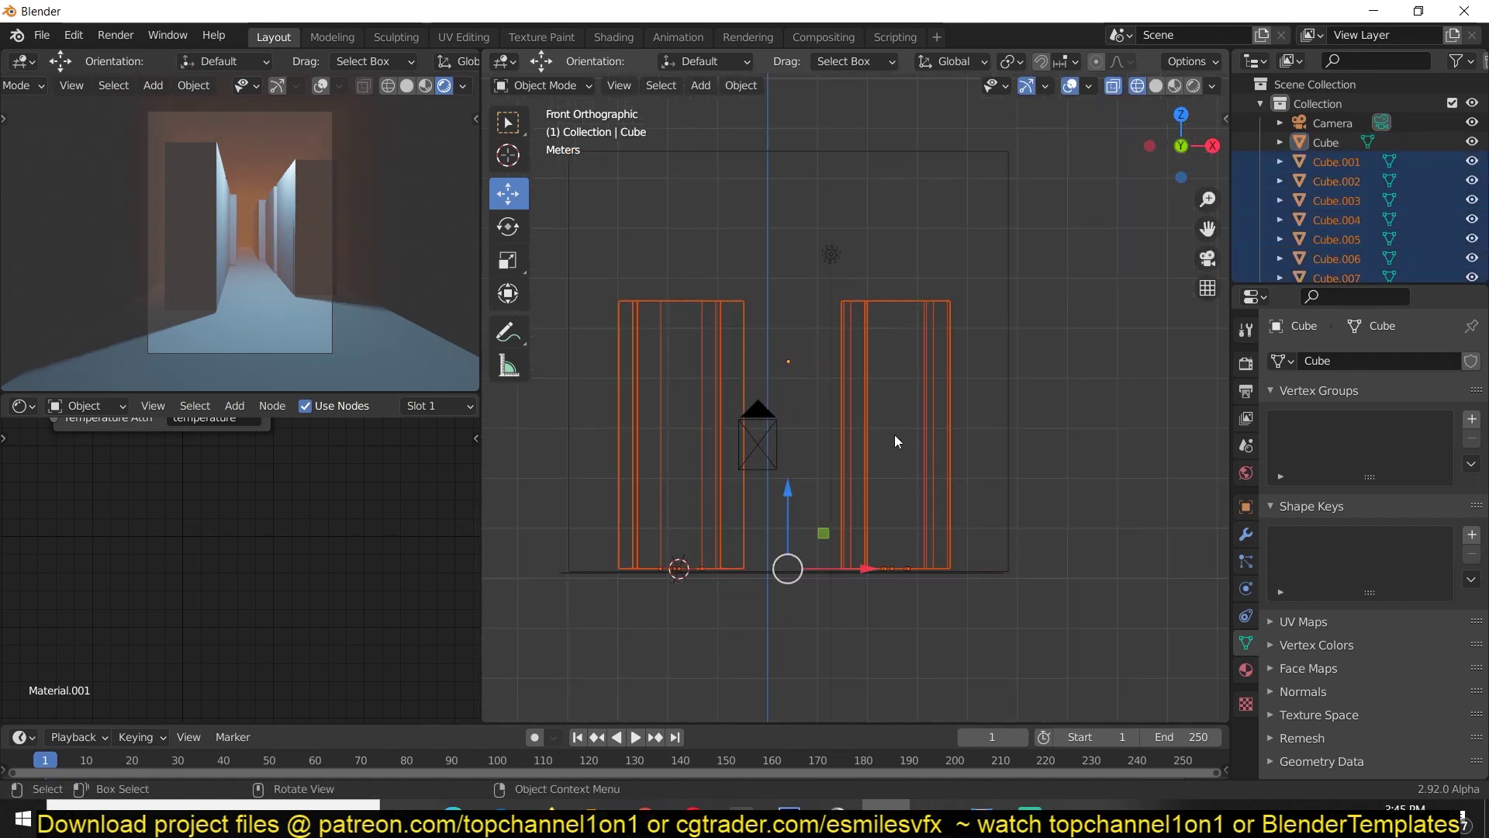
{"action": "key", "text": "F3"}
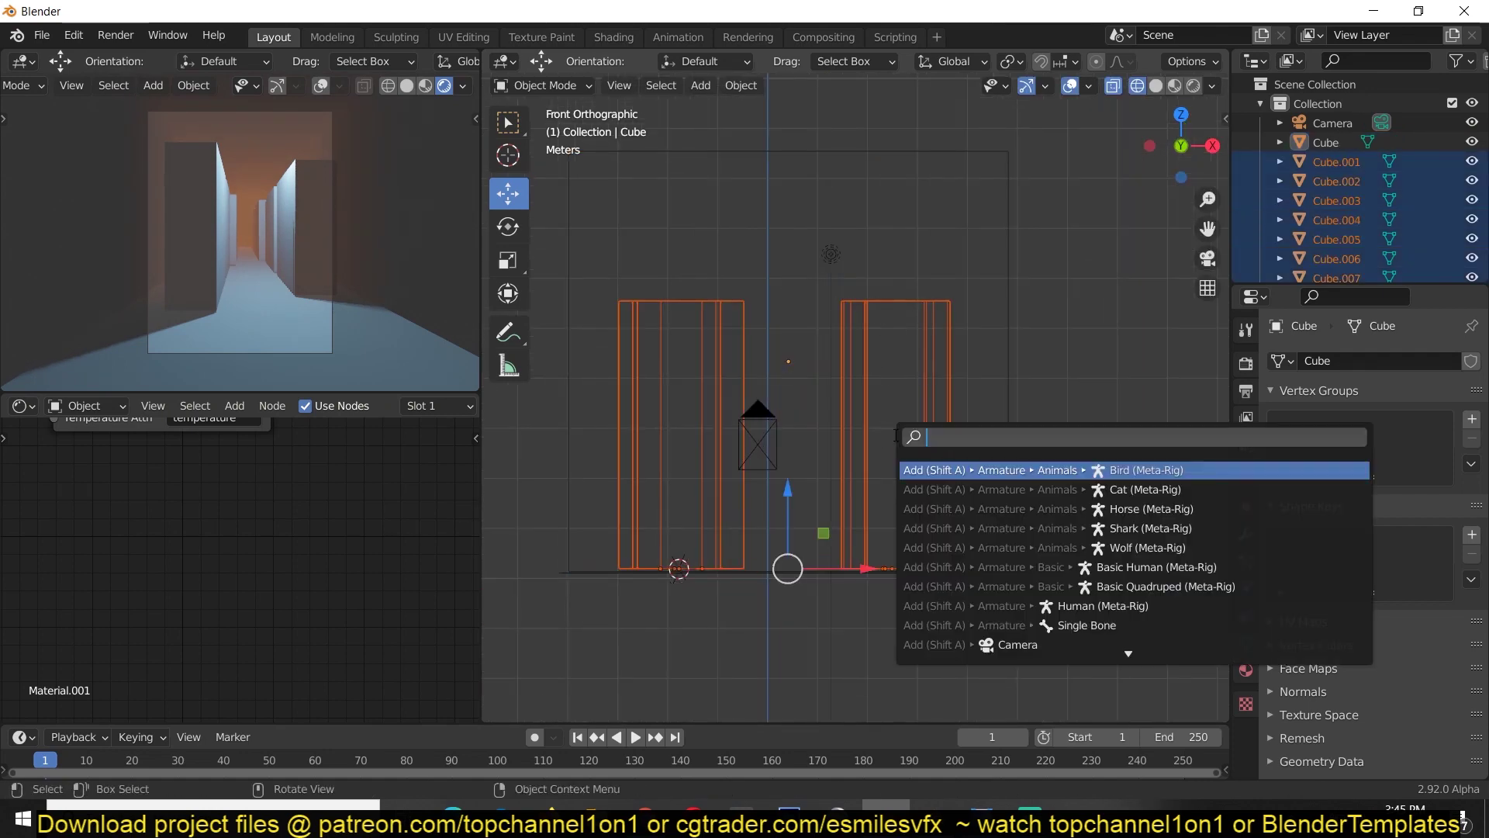
{"action": "type", "text": "rand"}
{"action": "key", "text": "Return"}
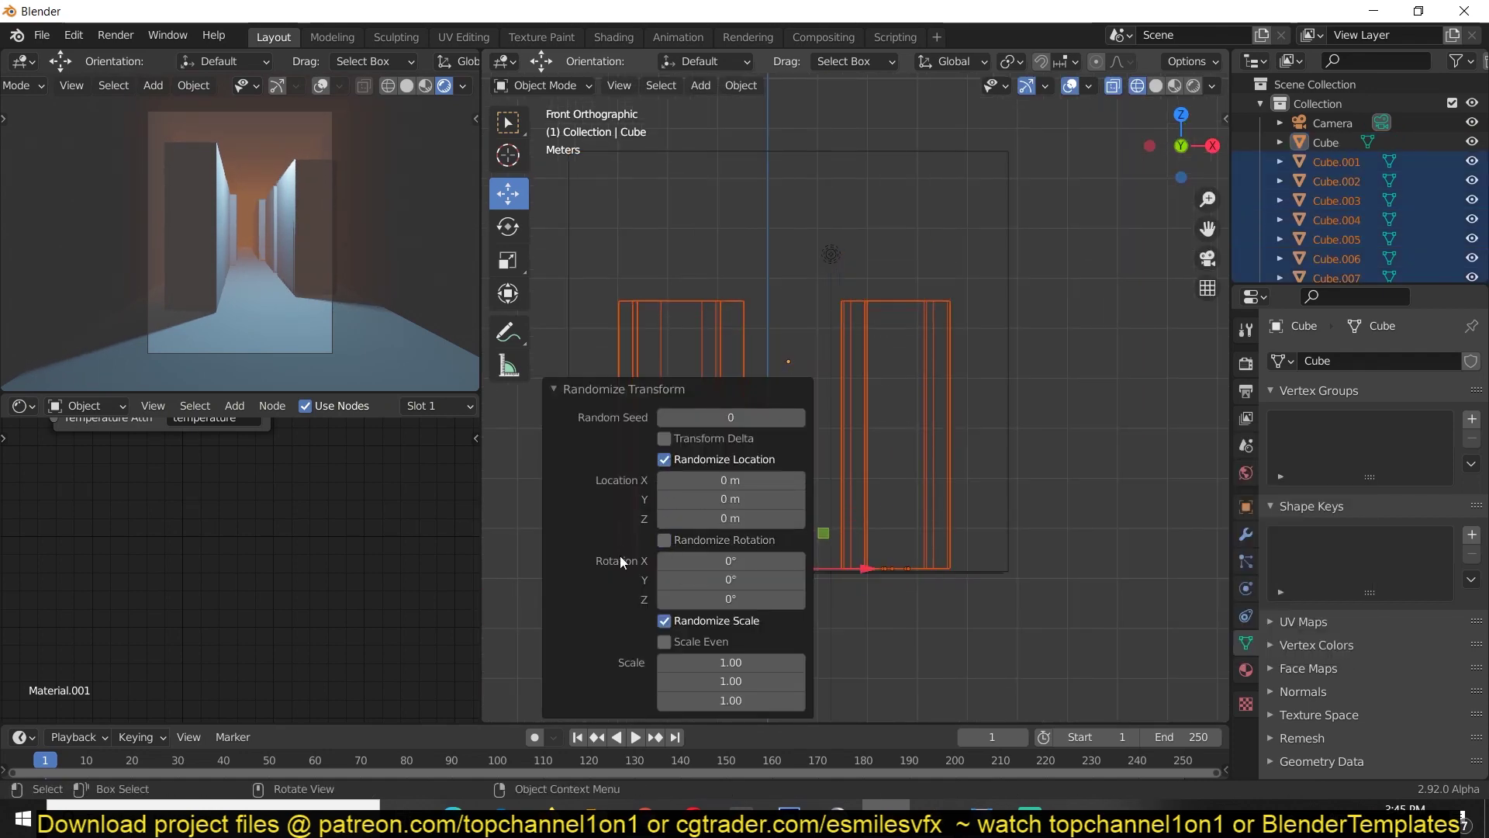
{"action": "key", "text": "ctrl+z"}
{"action": "key", "text": "ctrl+z"}
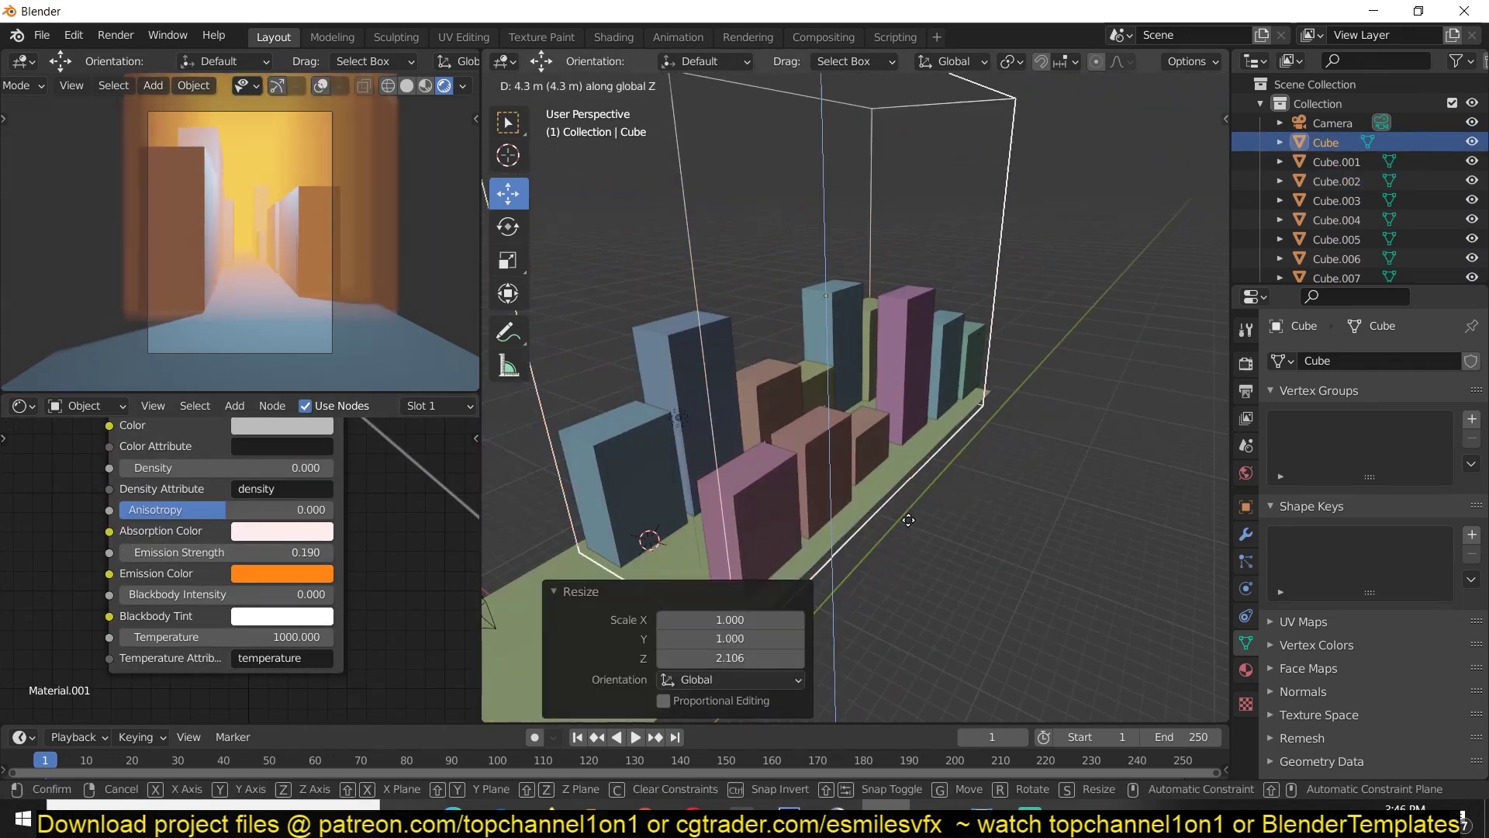
Step: Make the volume box taller, select the camera, and scale the buildings along Z
{"action": "middle_click_drag", "start_coordinate": [1007, 341], "coordinate": [913, 550]}
{"action": "left_click", "coordinate": [767, 599]}
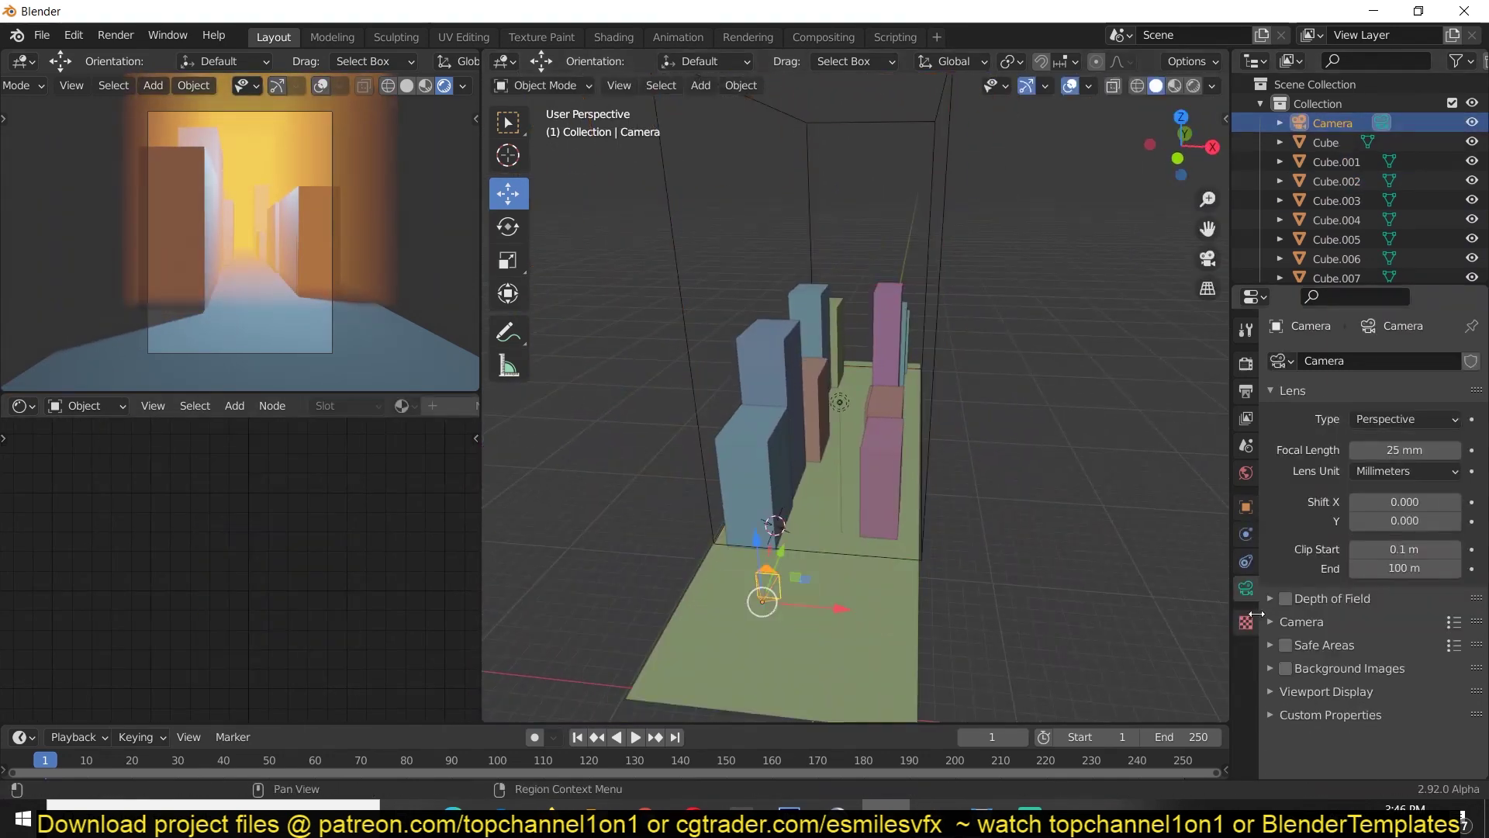
{"action": "scroll", "coordinate": [1329, 655], "scroll_direction": "down", "scroll_amount": 2}
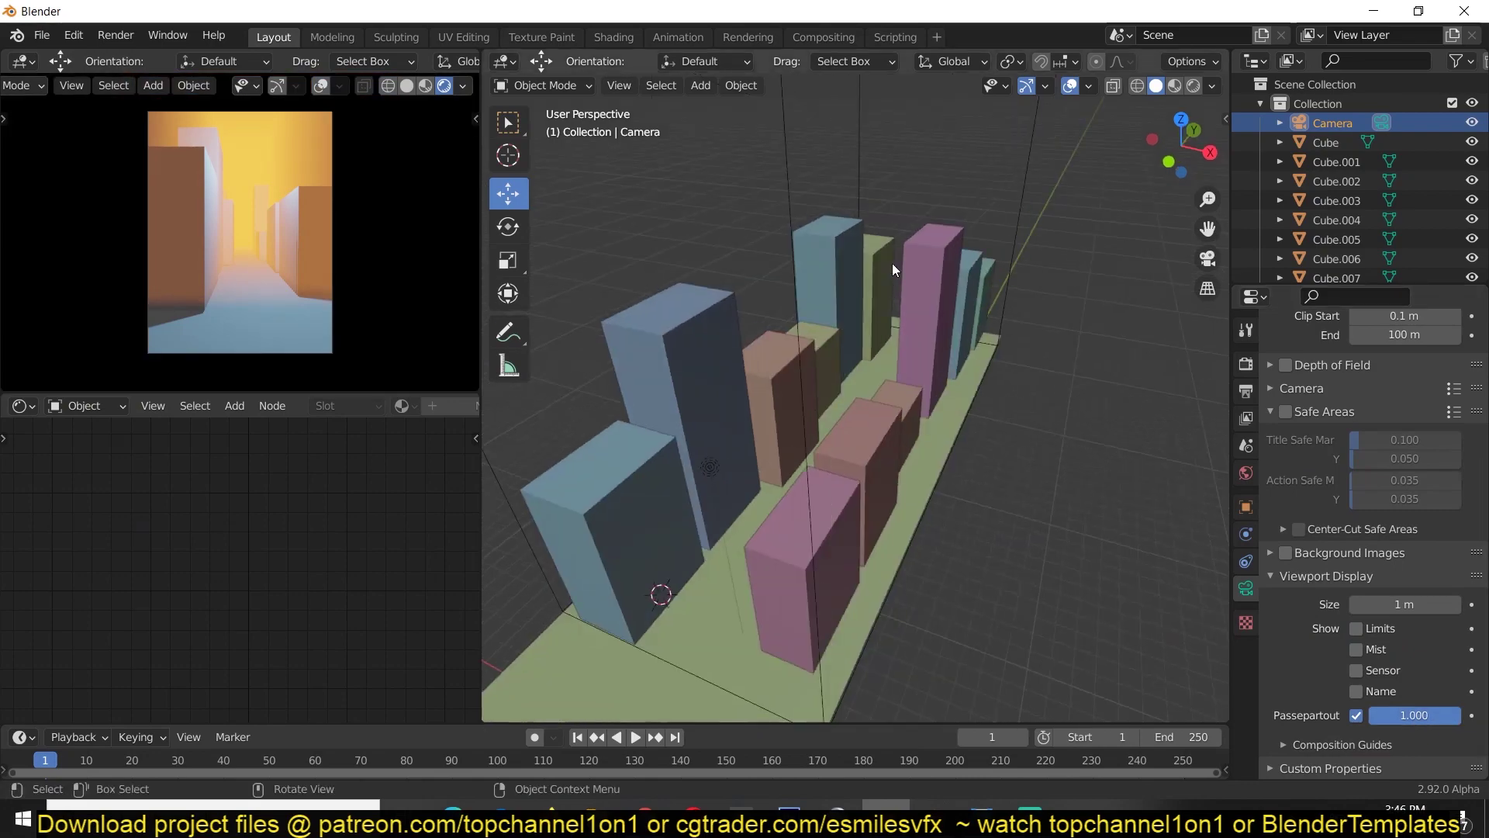
{"action": "key", "text": "s"}
{"action": "key", "text": "z"}
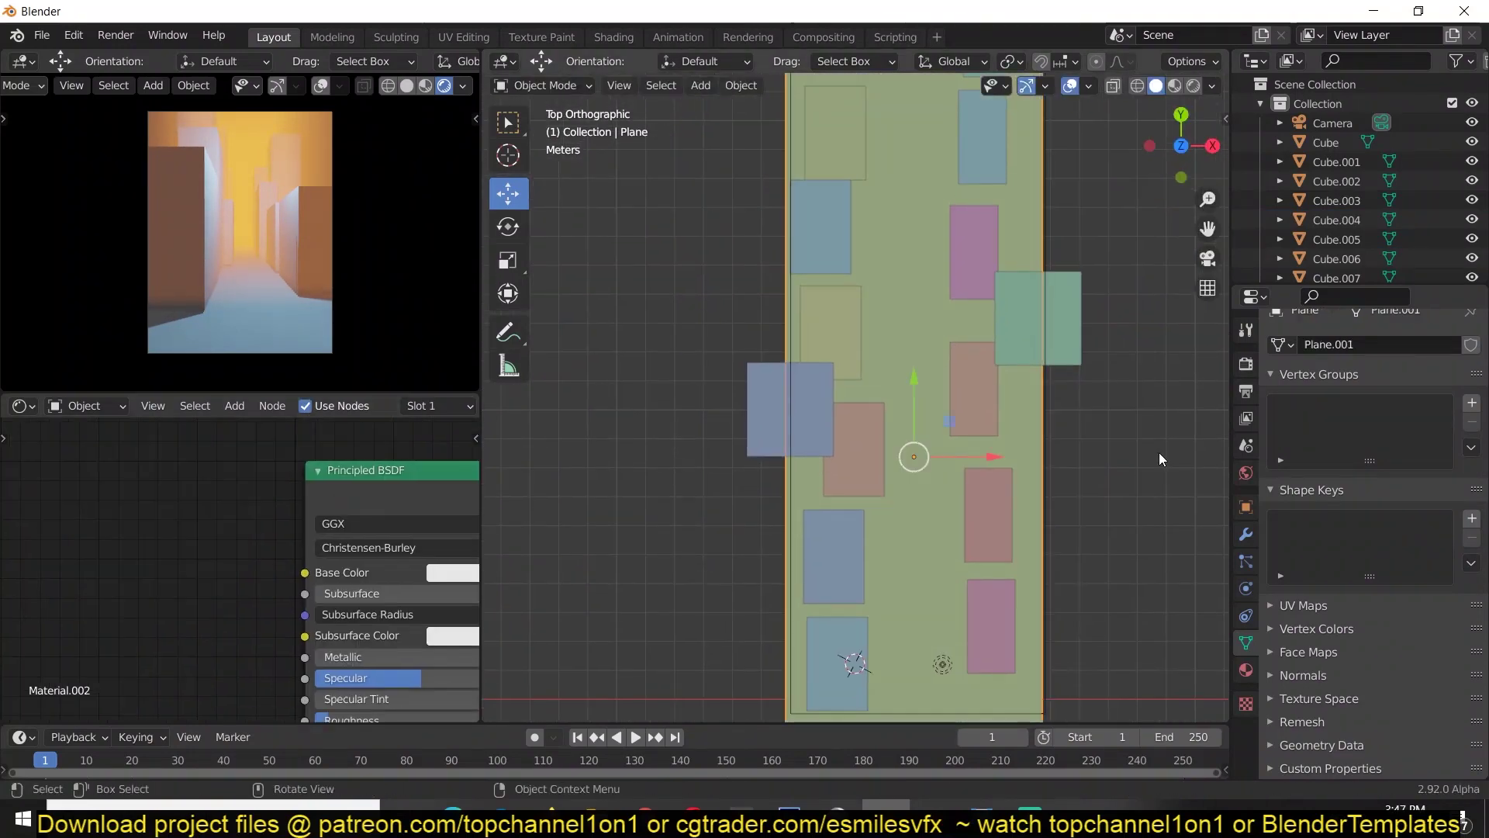
Step: Select the street plane and turn off half-resolution reflection tracing
{"action": "left_click", "coordinate": [1246, 364]}
{"action": "key", "text": "KP_1"}
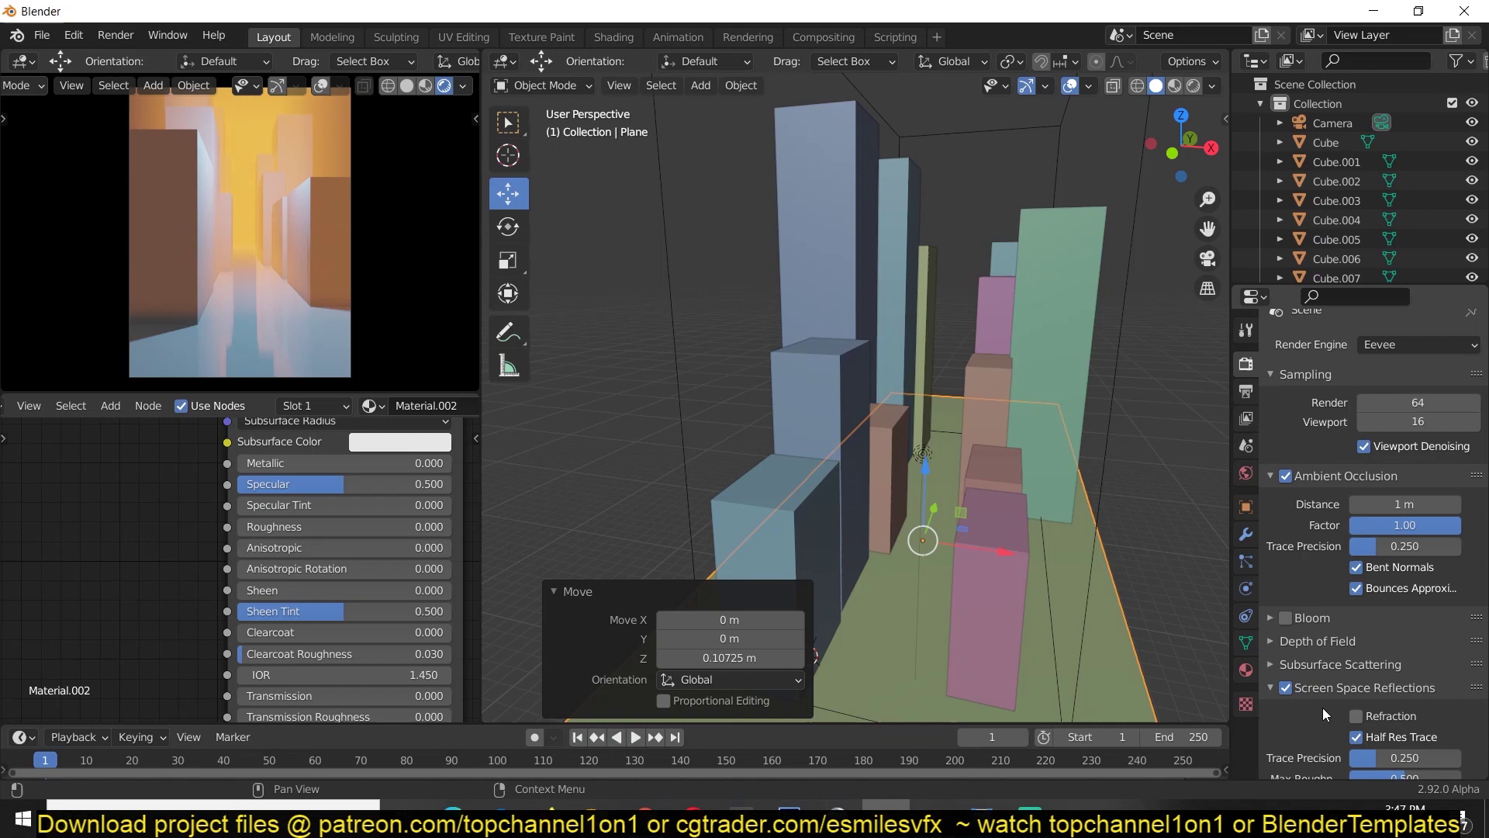
{"action": "left_click", "coordinate": [1356, 737]}
{"action": "scroll", "coordinate": [1325, 713], "scroll_direction": "down", "scroll_amount": 7}
{"action": "scroll", "coordinate": [294, 551], "scroll_direction": "down", "scroll_amount": 3}
Step: Add Noise Texture and Bump nodes to the floor material and link the noise into the shader
{"action": "key", "text": "shift+a"}
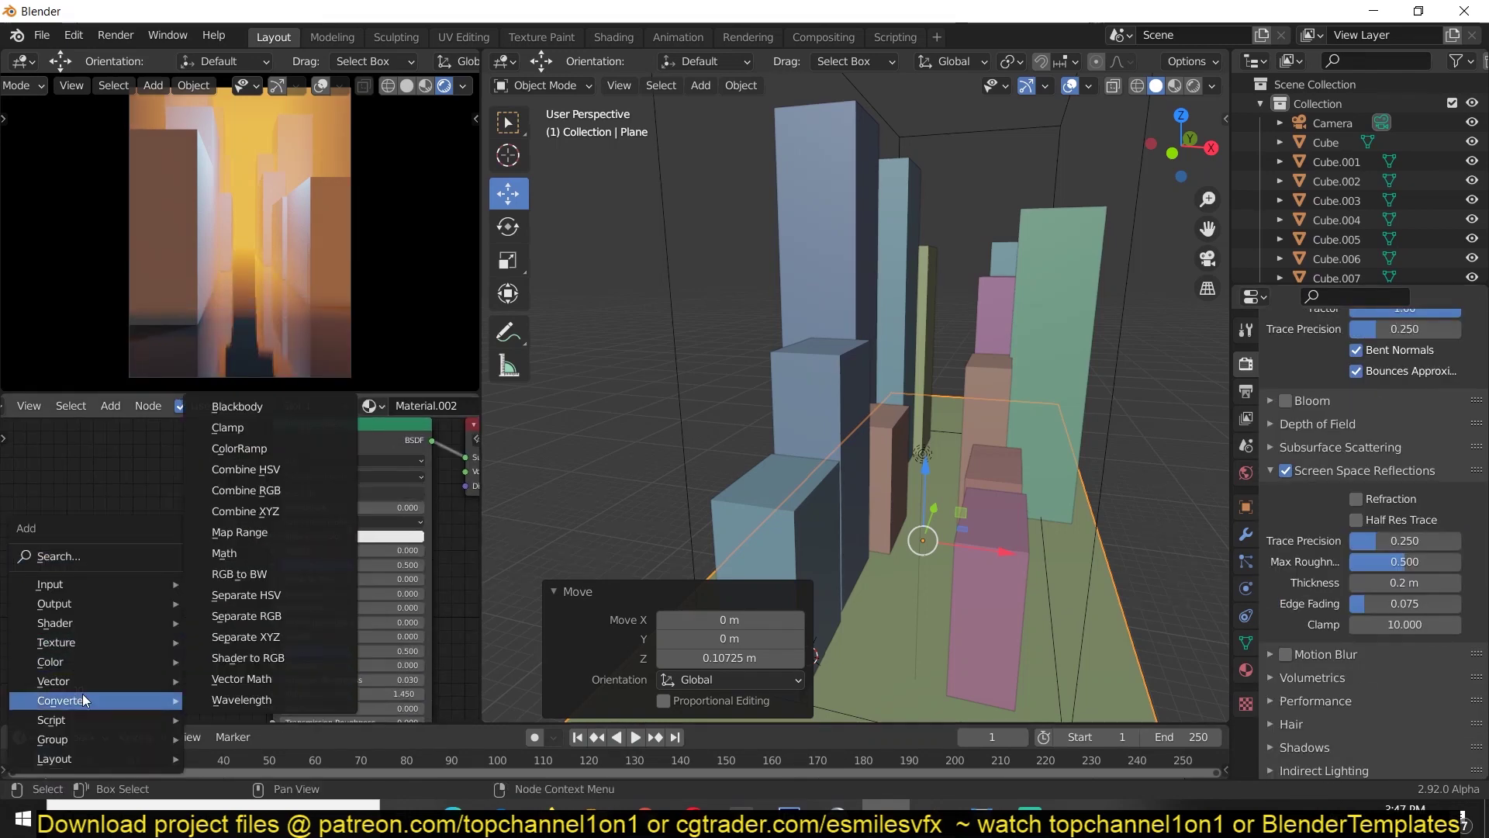
{"action": "left_click", "coordinate": [400, 442]}
{"action": "key", "text": "shift+a"}
{"action": "scroll", "coordinate": [296, 522], "scroll_direction": "up", "scroll_amount": 2}
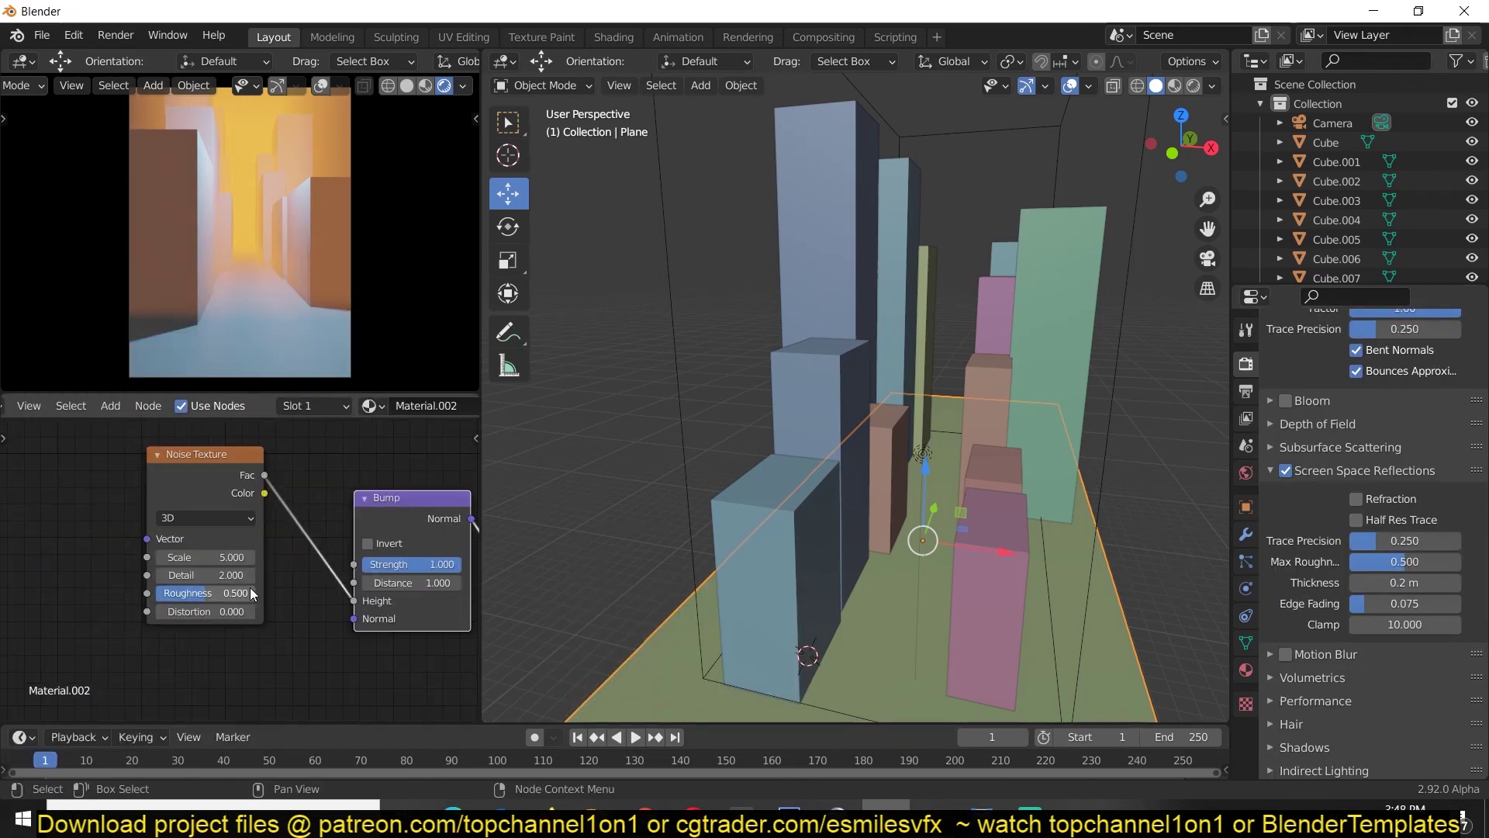
{"action": "middle_click_drag", "start_coordinate": [333, 555], "coordinate": [165, 547]}
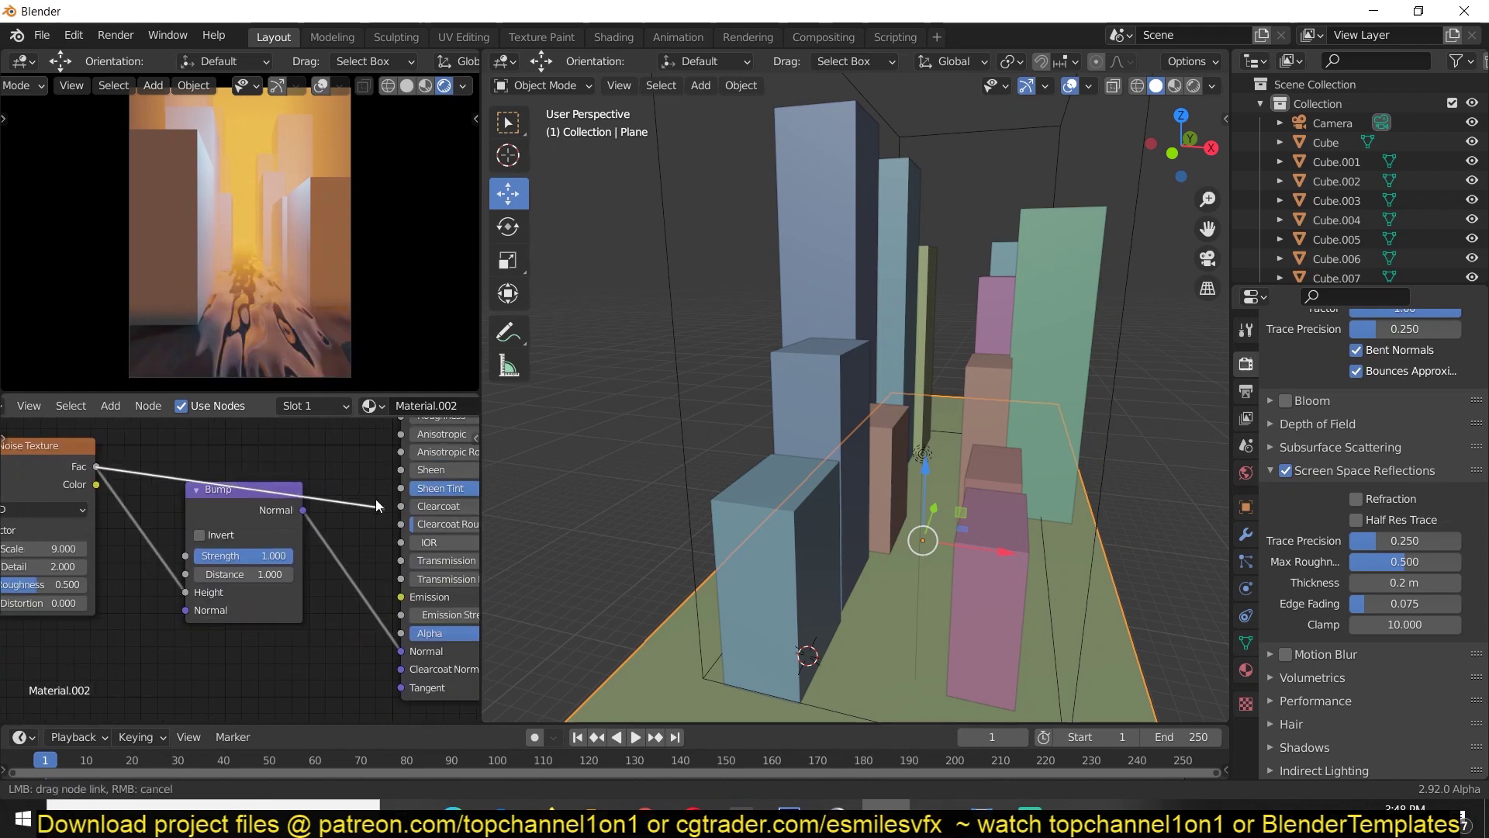
{"action": "left_click_drag", "start_coordinate": [376, 506], "coordinate": [401, 417]}
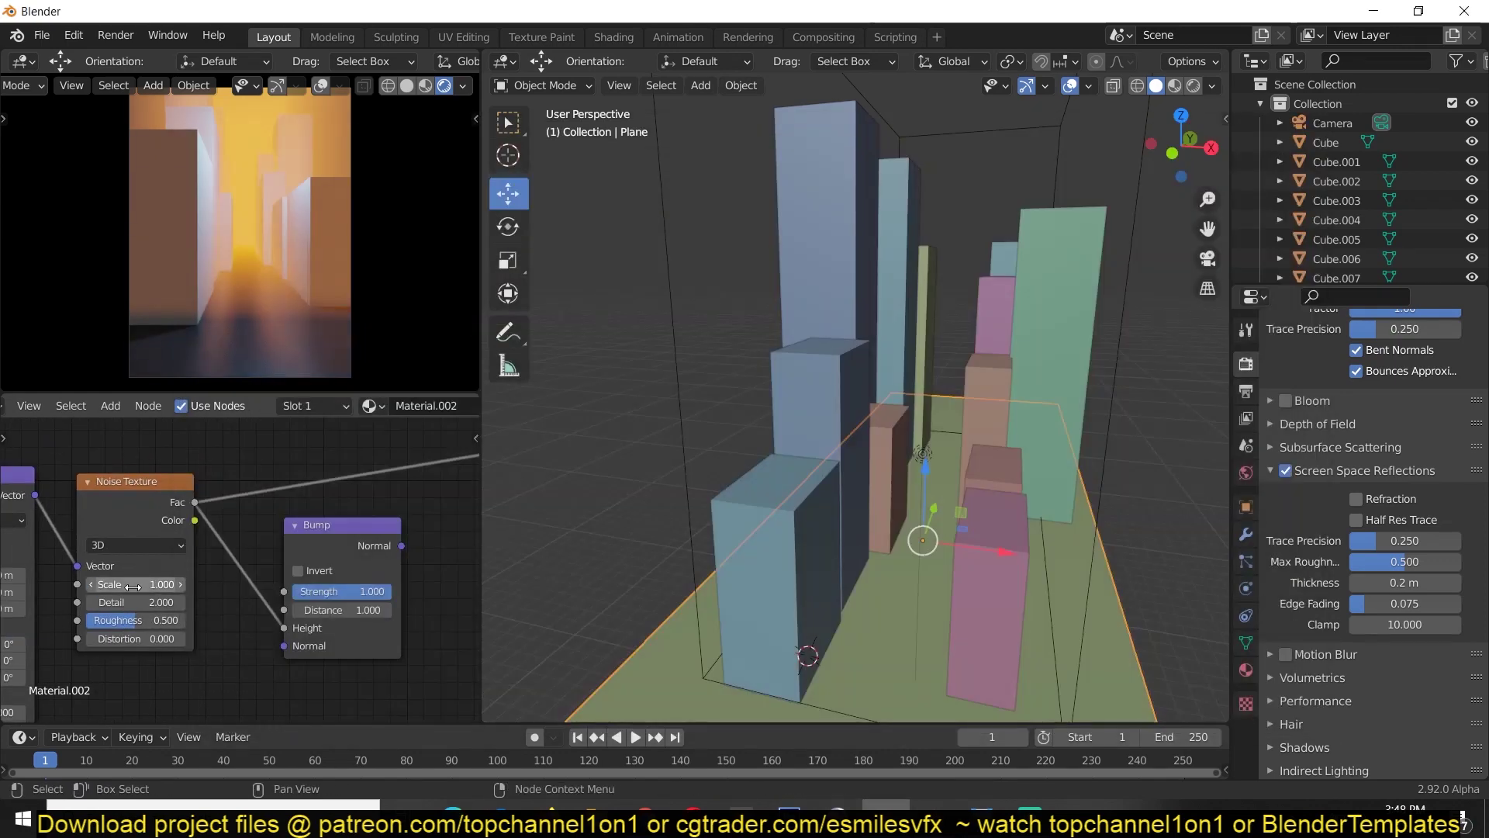
{"action": "scroll", "coordinate": [341, 609], "scroll_direction": "down", "scroll_amount": 1}
{"action": "middle_click_drag", "start_coordinate": [341, 609], "coordinate": [196, 628]}
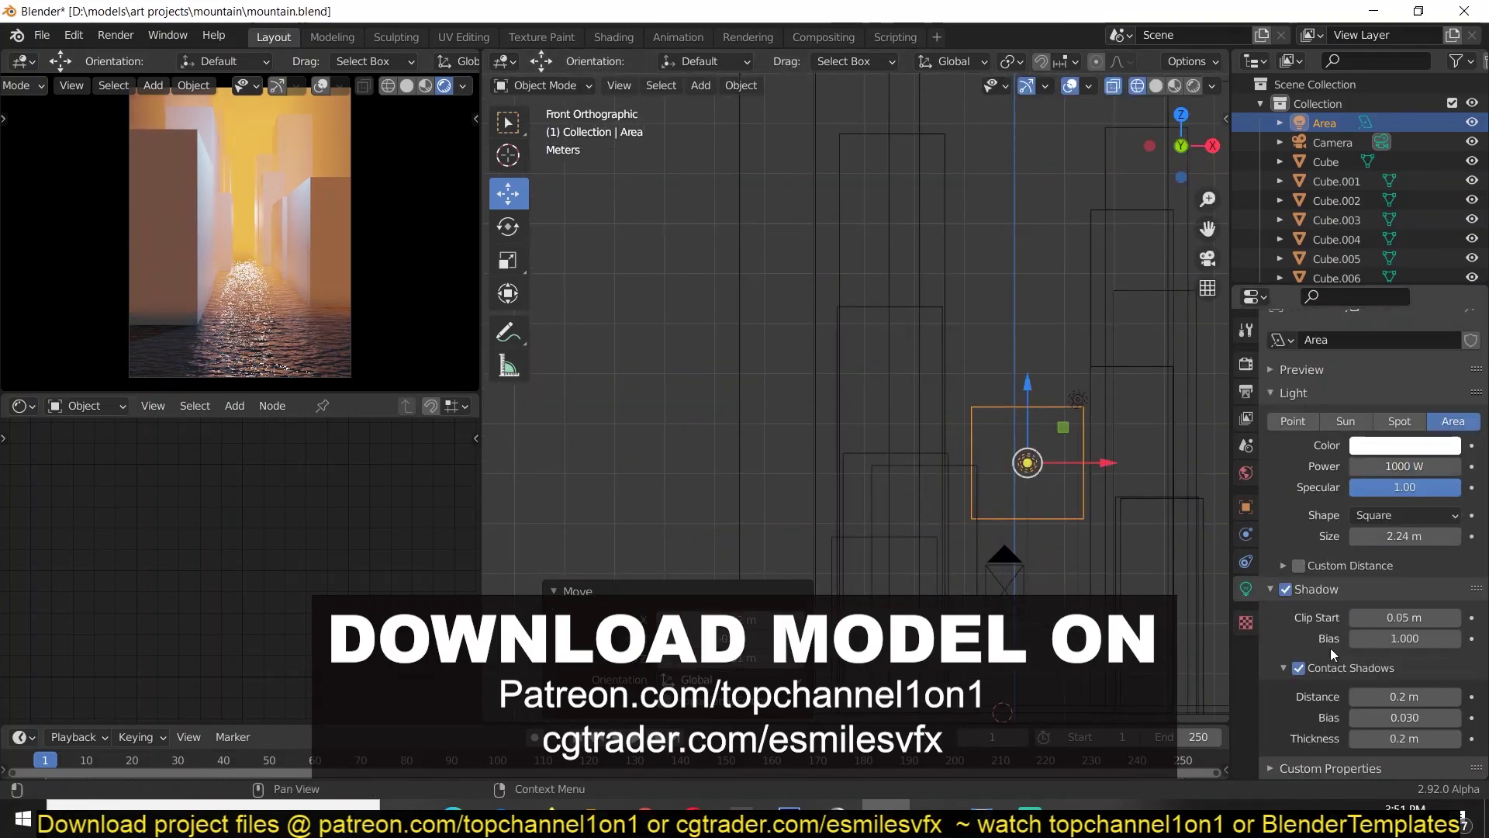
Step: Set the area light's colour and place the orange strength-10 emission backdrop at the street's end
{"action": "scroll", "coordinate": [1329, 649], "scroll_direction": "up", "scroll_amount": 1}
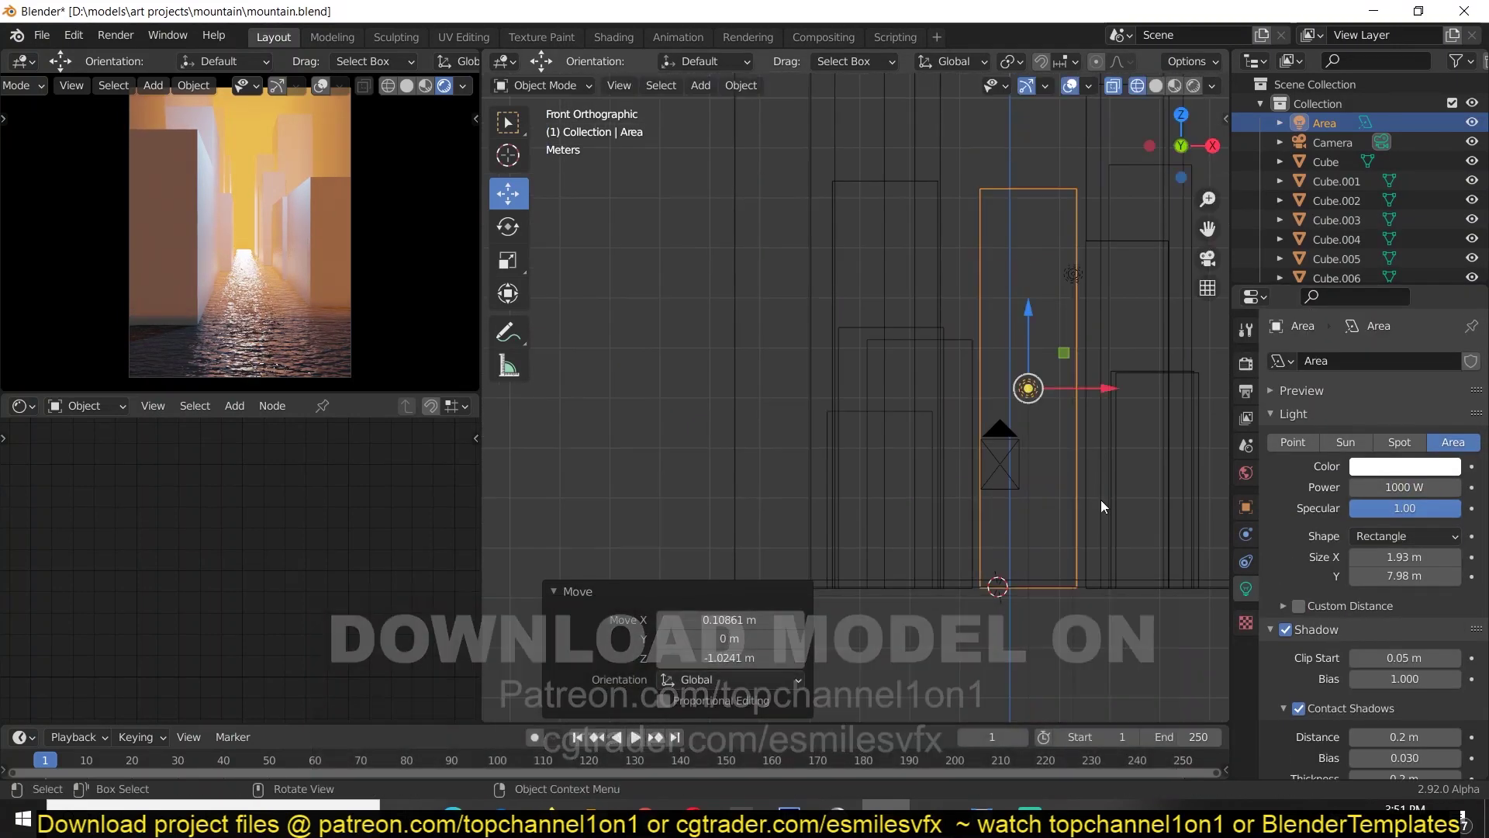
{"action": "left_click", "coordinate": [1404, 466]}
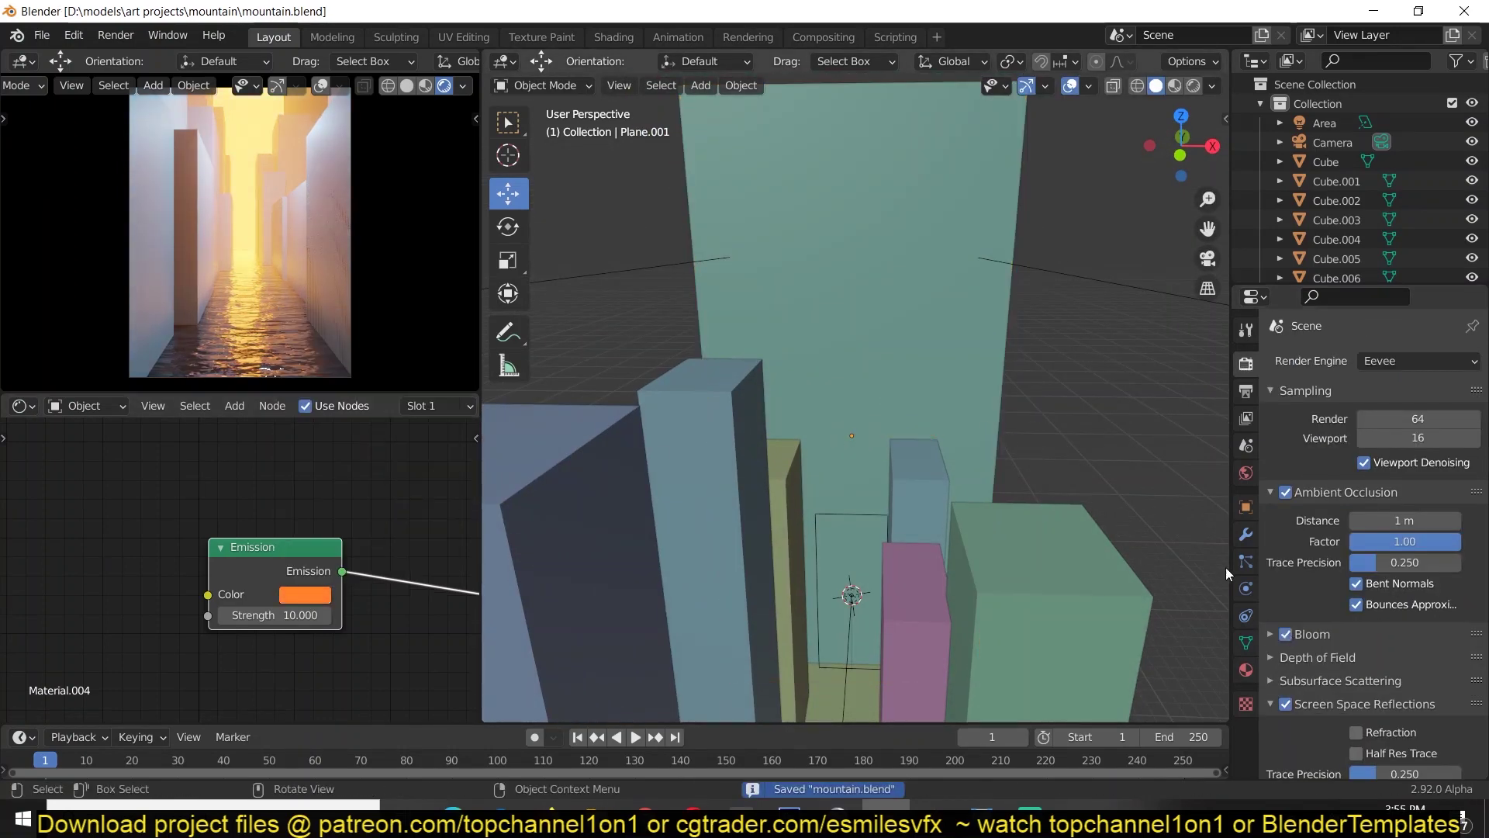
{"action": "scroll", "coordinate": [1318, 543], "scroll_direction": "down", "scroll_amount": 3}
{"action": "middle_click_drag", "start_coordinate": [780, 529], "coordinate": [976, 456]}
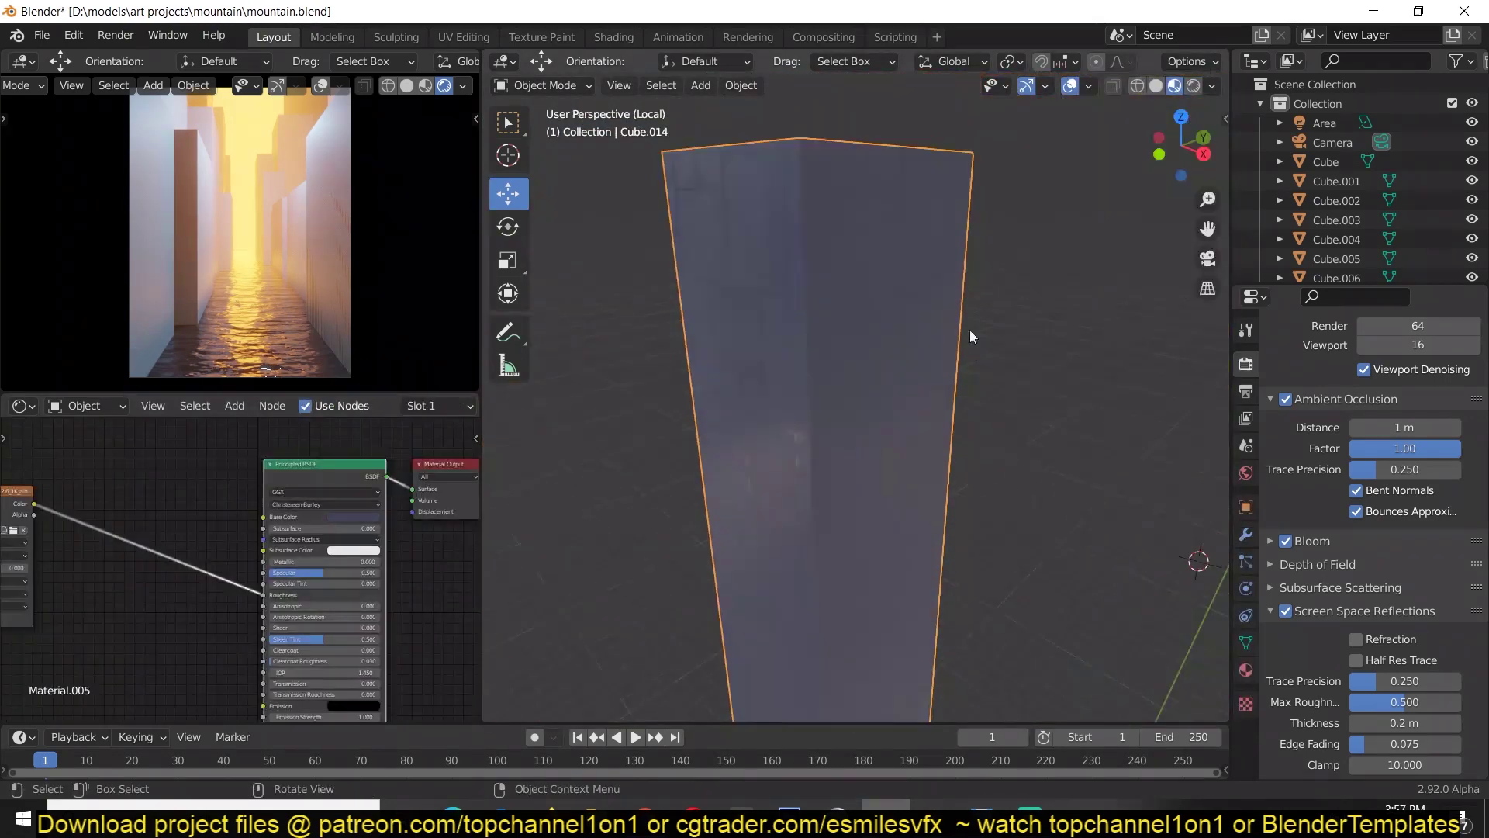
Step: Add a ColorRamp to the tile texture with the white stop at 0.145
{"action": "key", "text": "shift+a"}
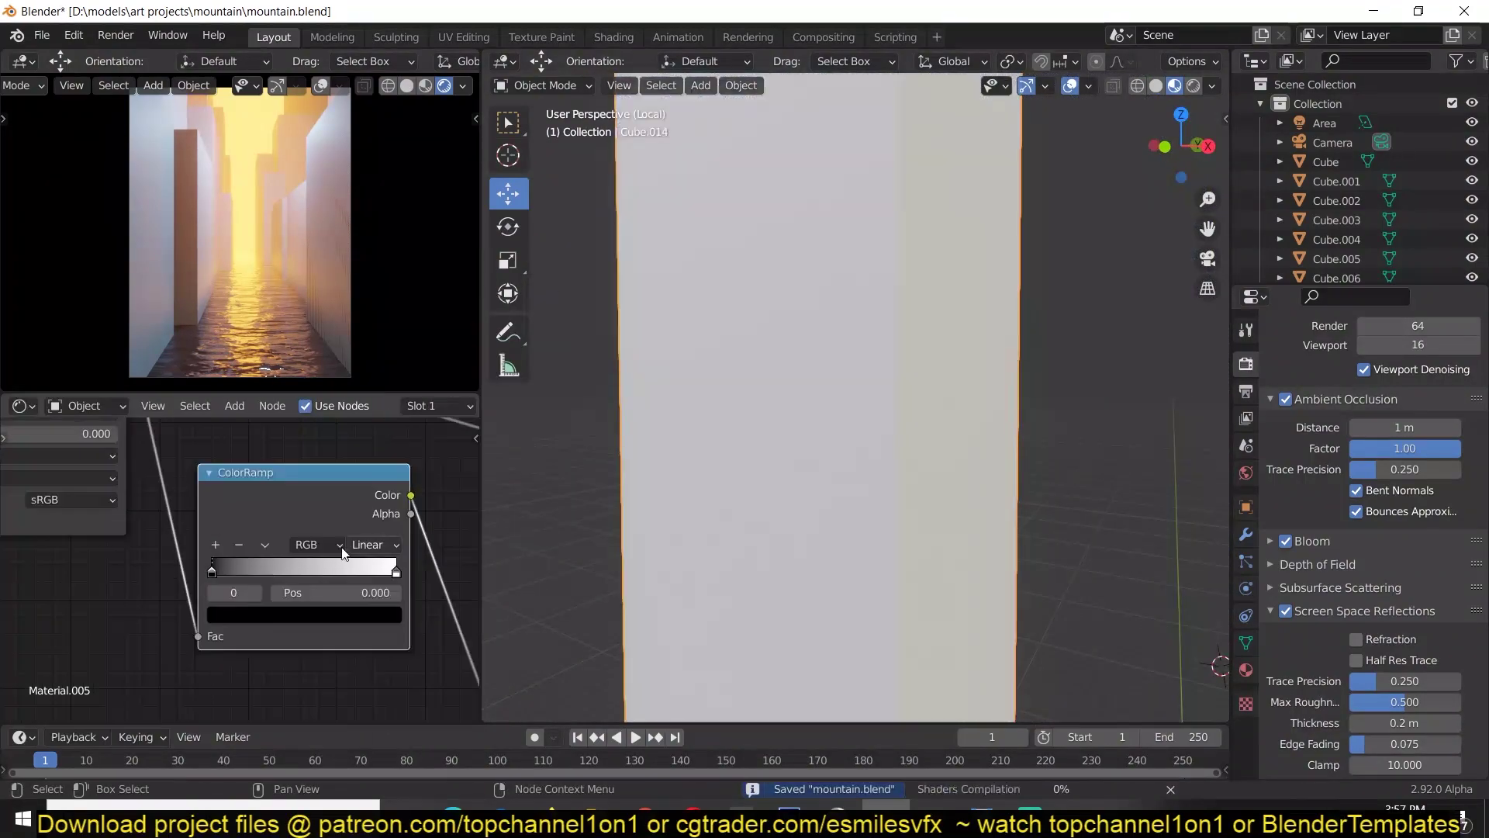
{"action": "left_click_drag", "start_coordinate": [396, 572], "coordinate": [238, 571]}
{"action": "middle_click_drag", "start_coordinate": [835, 249], "coordinate": [783, 309]}
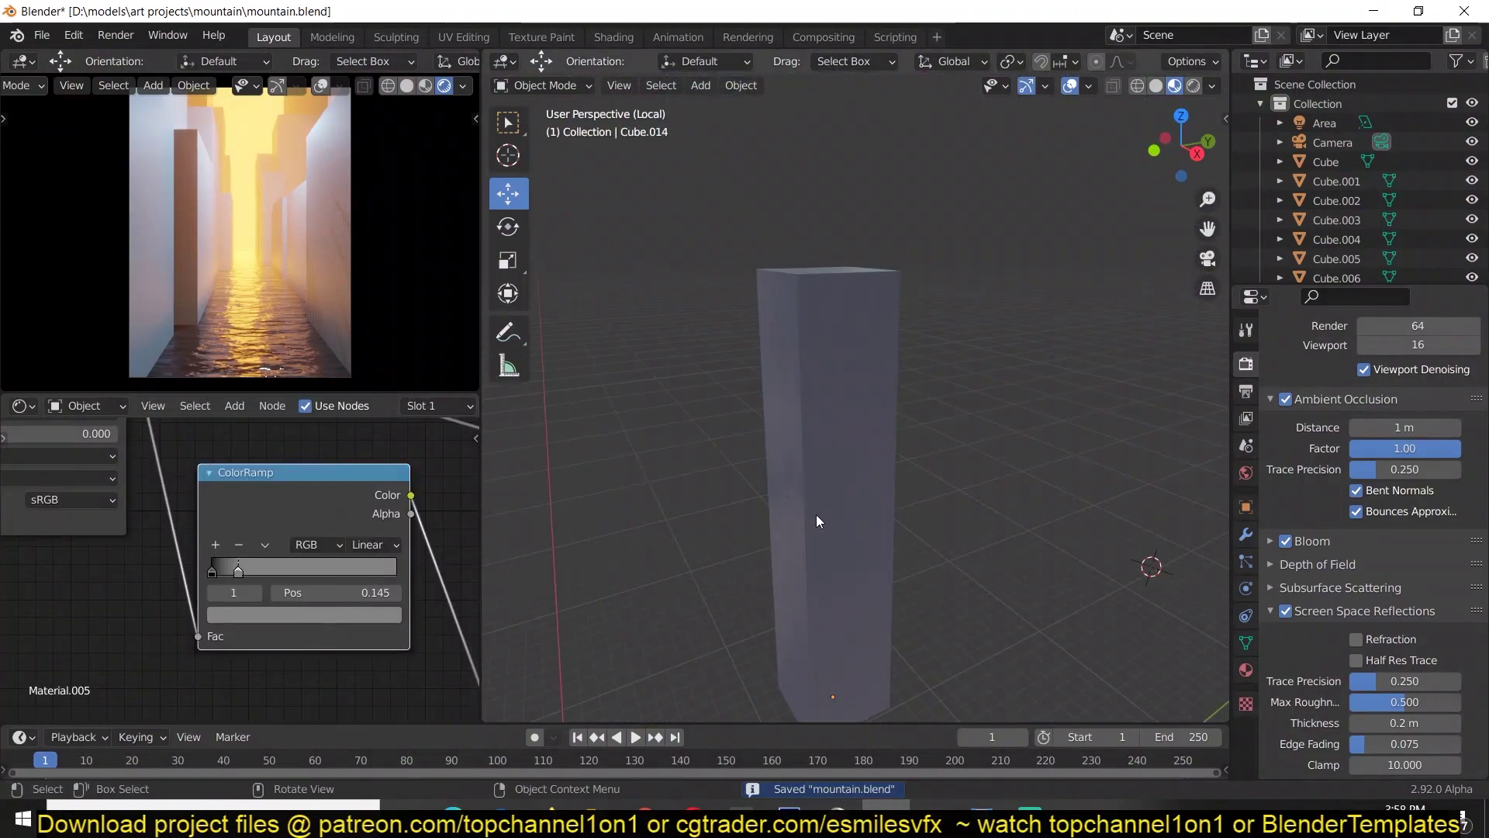
Step: Hide the volume box and share the 'wa' material across the selected buildings with Ctrl+L
{"action": "key", "text": "KP_Divide"}
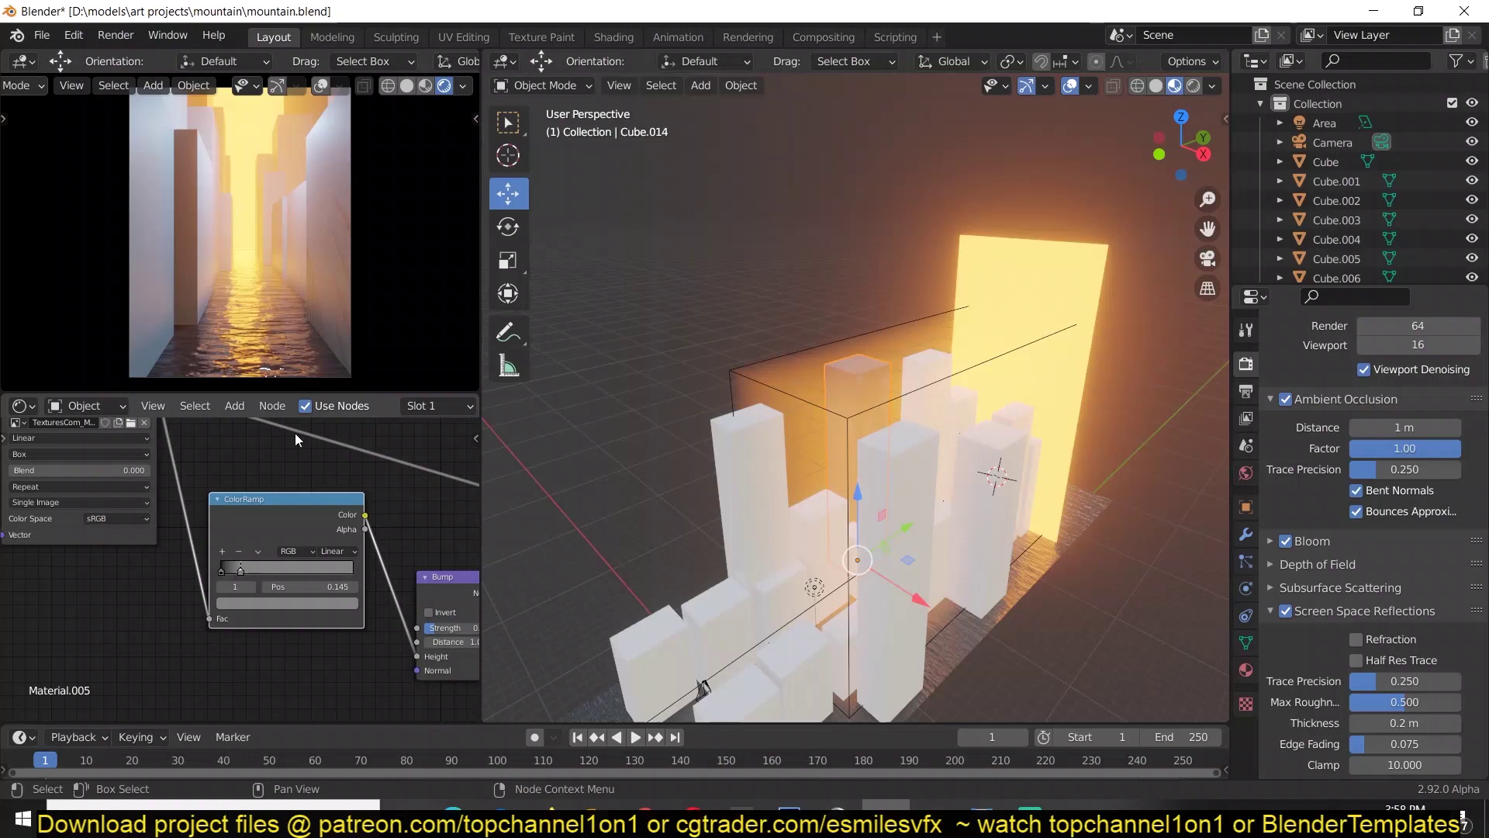
{"action": "left_click", "coordinate": [749, 543]}
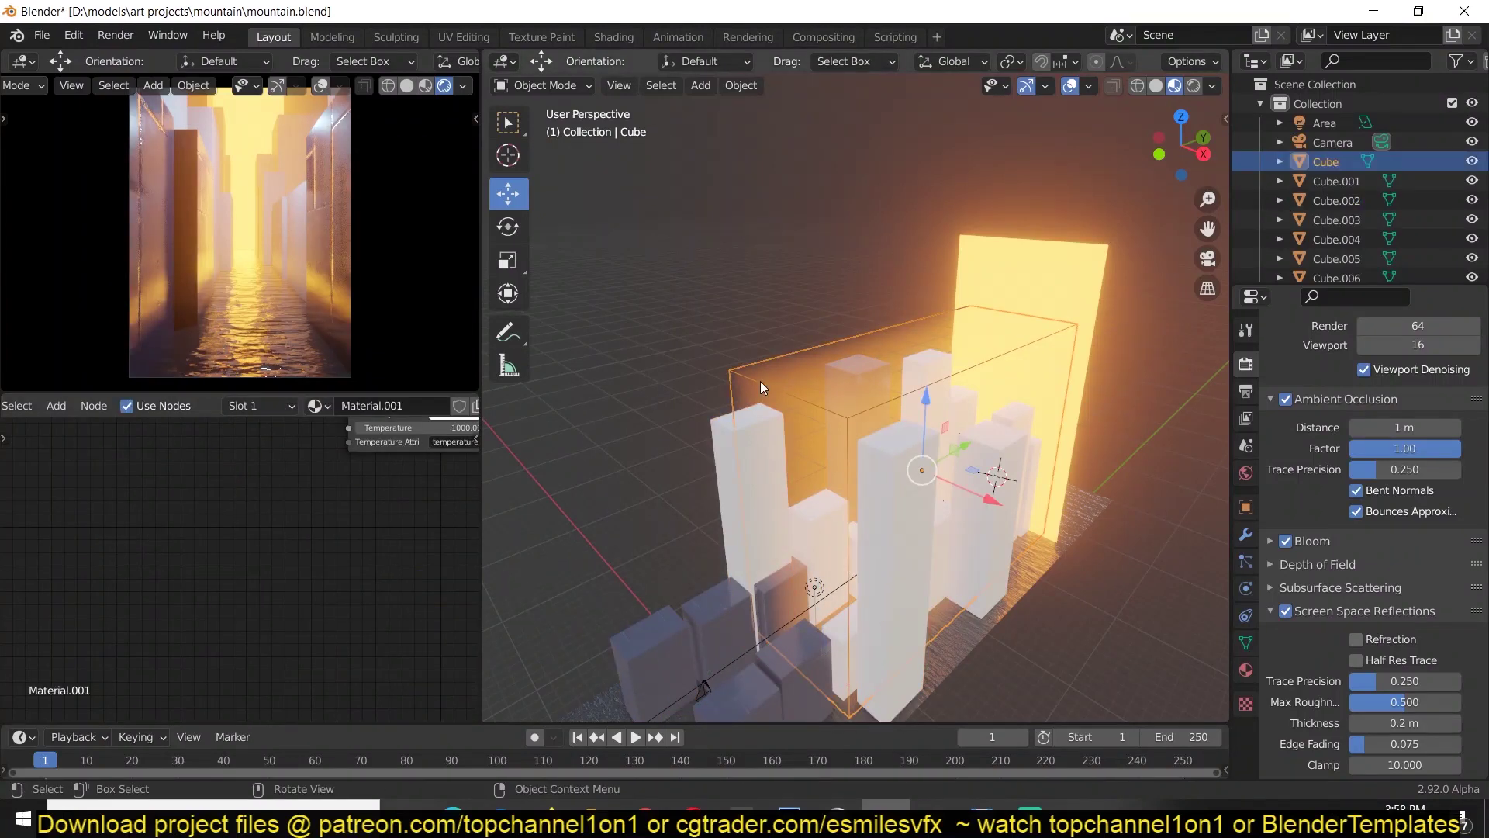
{"action": "key", "text": "h"}
{"action": "middle_click_drag", "start_coordinate": [761, 386], "coordinate": [853, 560]}
{"action": "left_click", "coordinate": [768, 541], "text": "shift"}
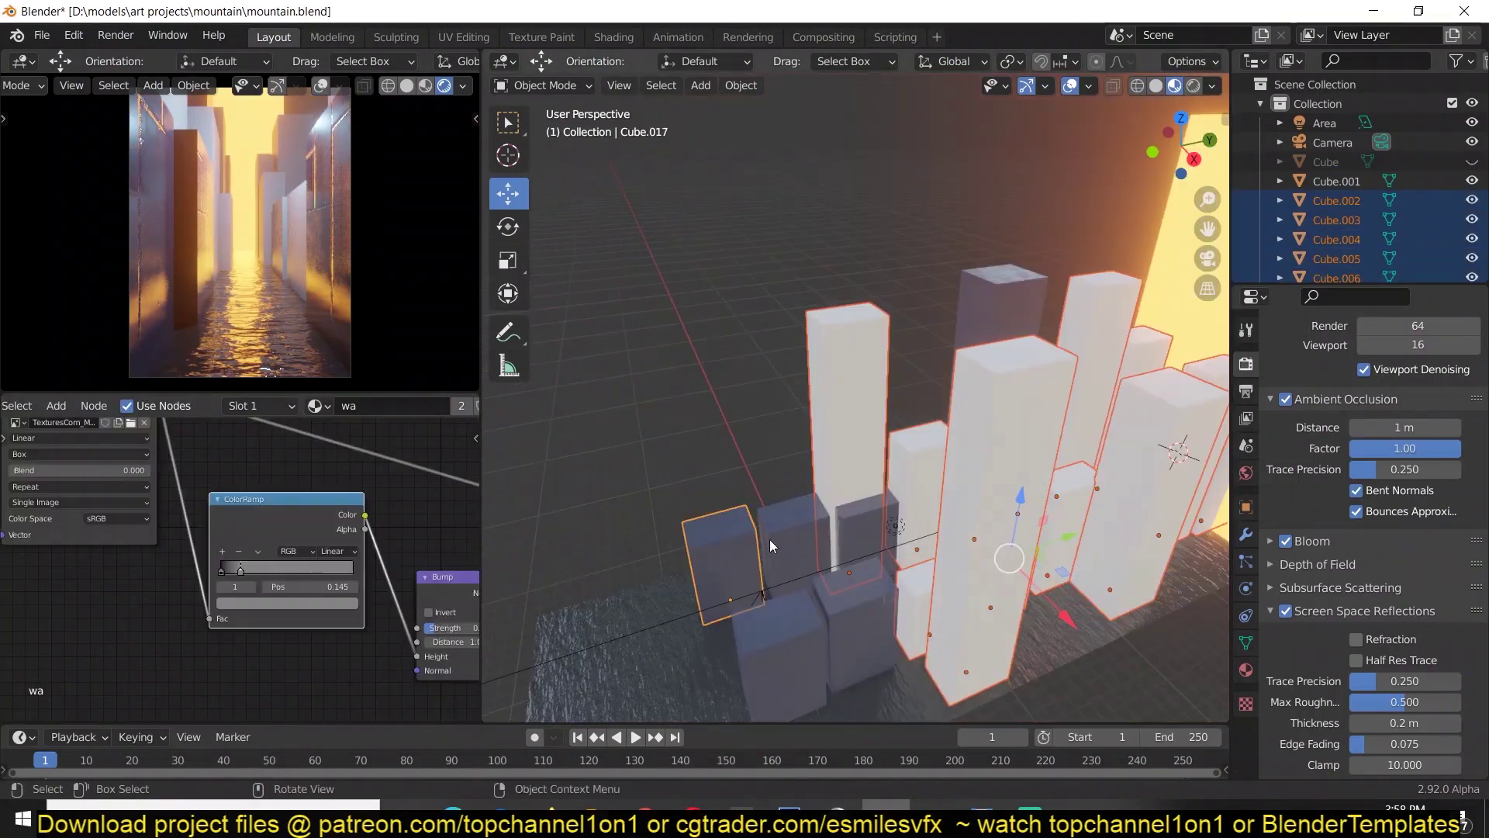
{"action": "key", "text": "ctrl+l"}
{"action": "left_click", "coordinate": [805, 486]}
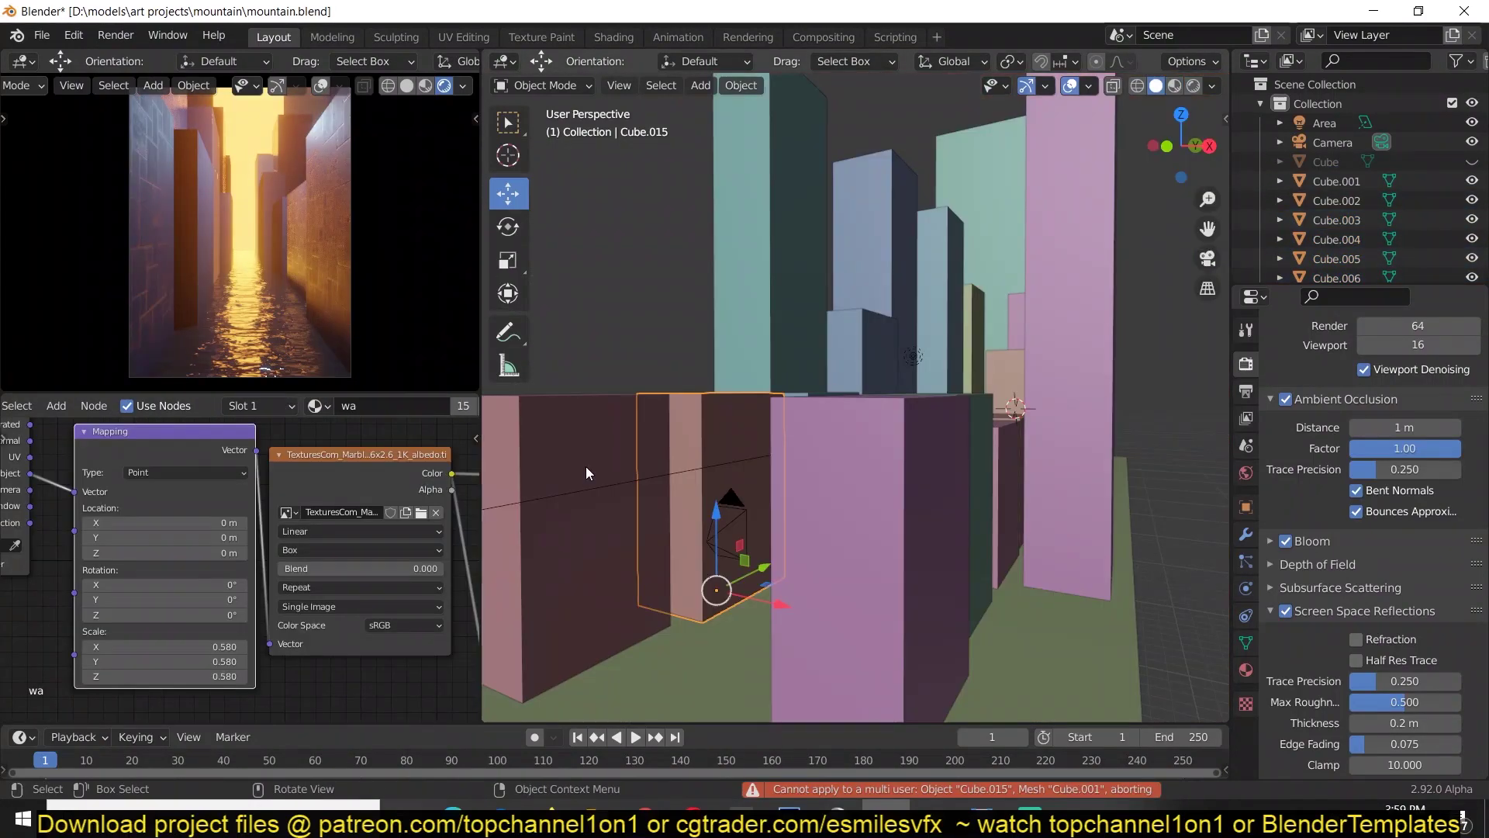
{"action": "mouse_move", "coordinate": [585, 467]}
{"action": "middle_mouse_down"}
{"action": "mouse_move", "coordinate": [827, 501]}
{"action": "mouse_move", "coordinate": [861, 563]}
{"action": "mouse_move", "coordinate": [1090, 481]}
{"action": "middle_mouse_up"}
{"action": "key", "text": "KP_0"}
Step: Extrude the selected block faces as a manifold in top view
{"action": "key", "text": "KP_7"}
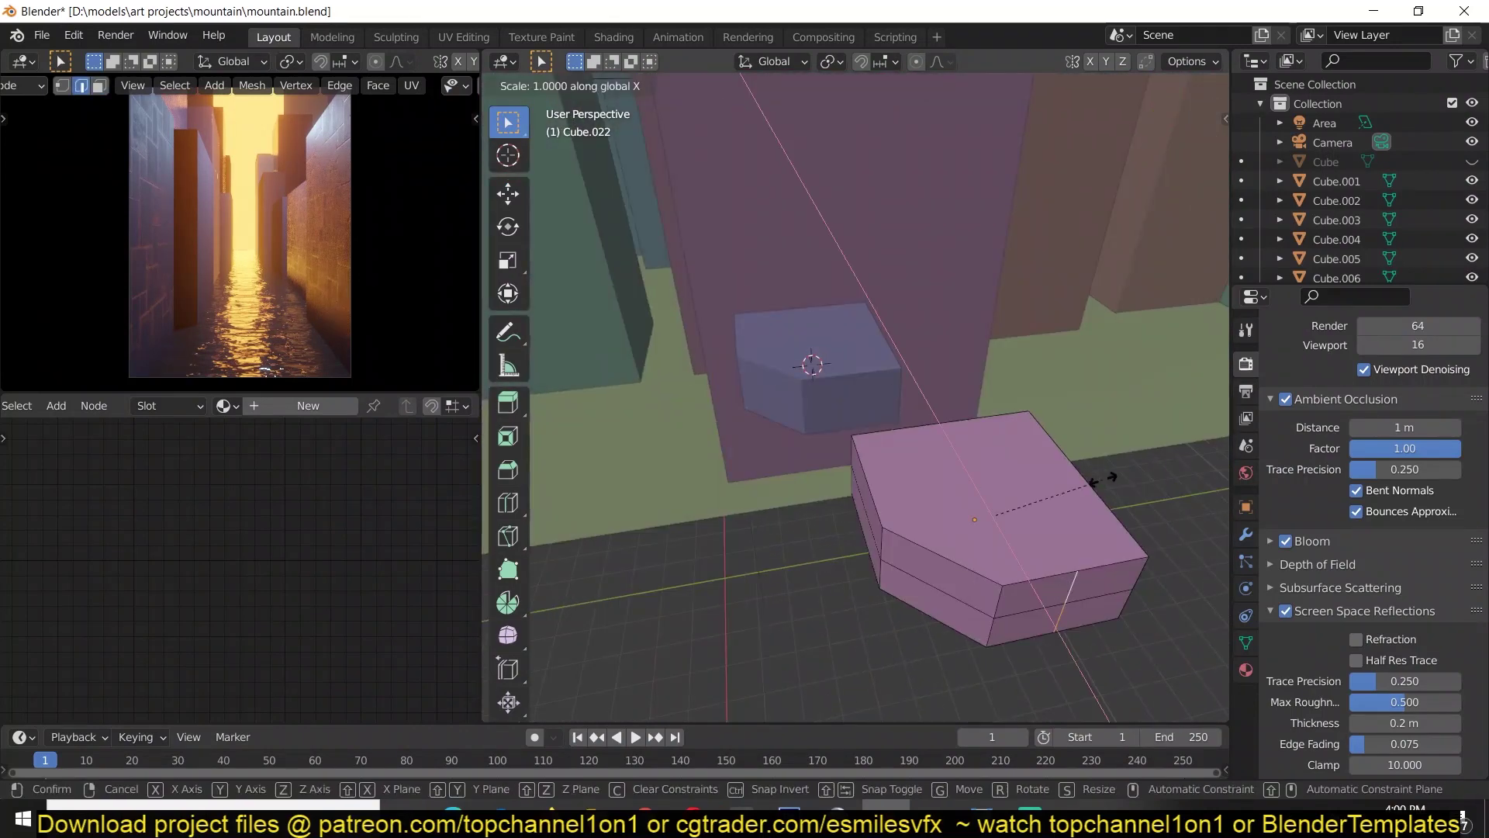
{"action": "key", "text": "alt+e"}
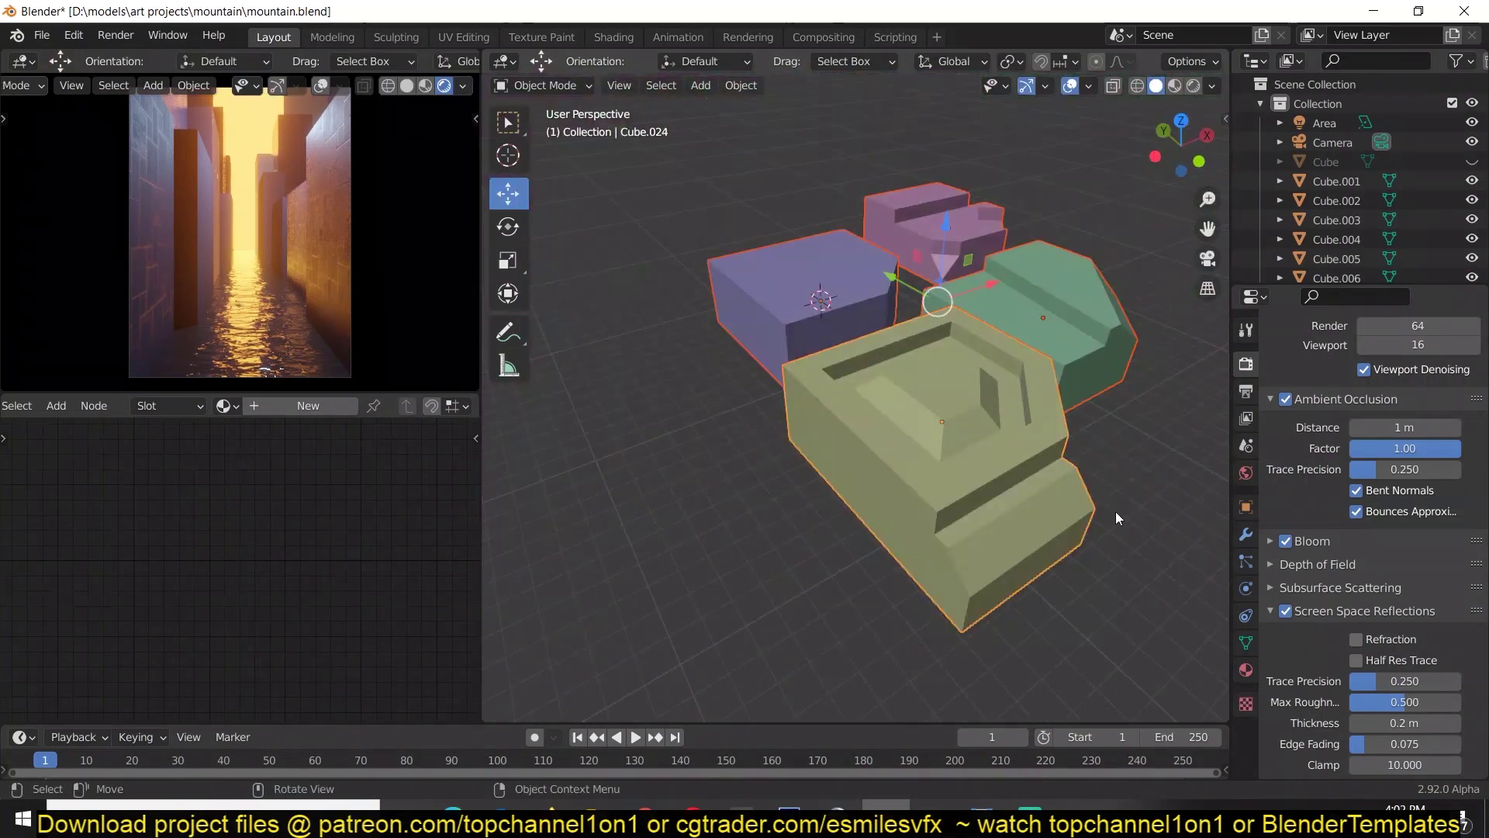
{"action": "left_click", "coordinate": [870, 421]}
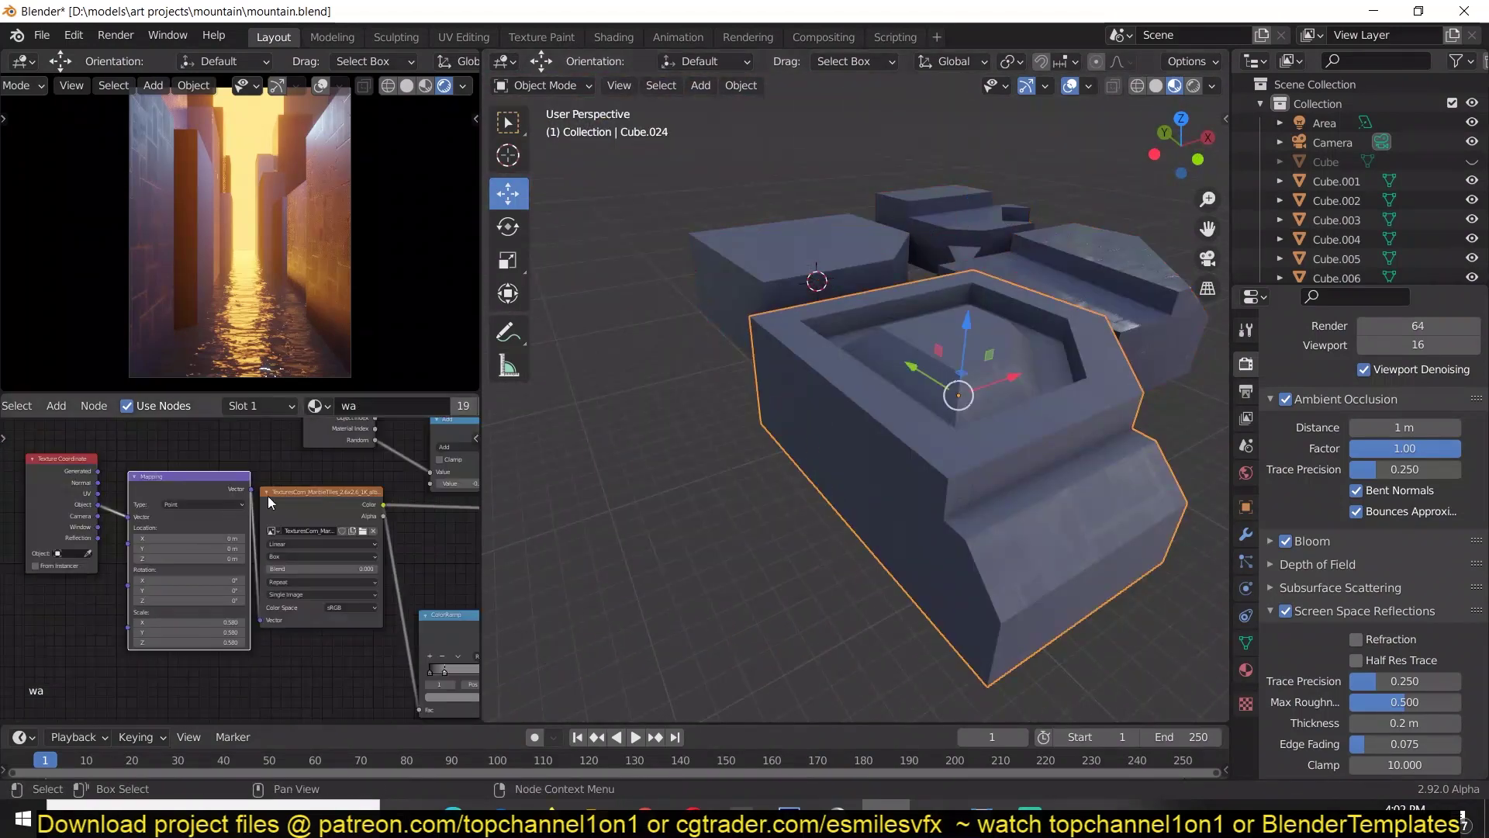
Step: Insert a Hue Saturation Value node and recolour the ColorRamp stops
{"action": "middle_click_drag", "start_coordinate": [268, 496], "coordinate": [211, 558]}
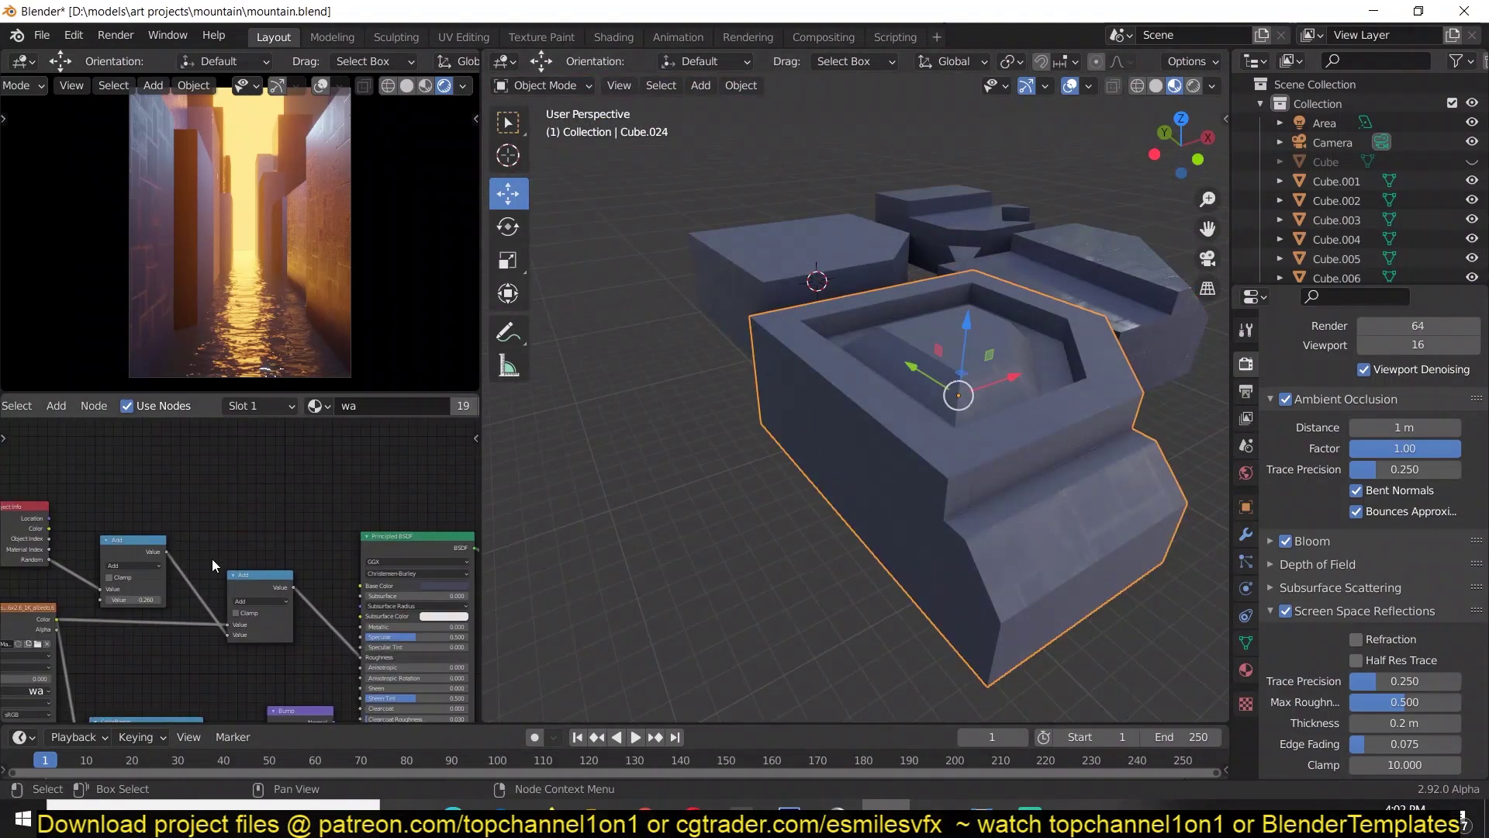
{"action": "key", "text": "shift+a"}
{"action": "mouse_move", "coordinate": [95, 617]}
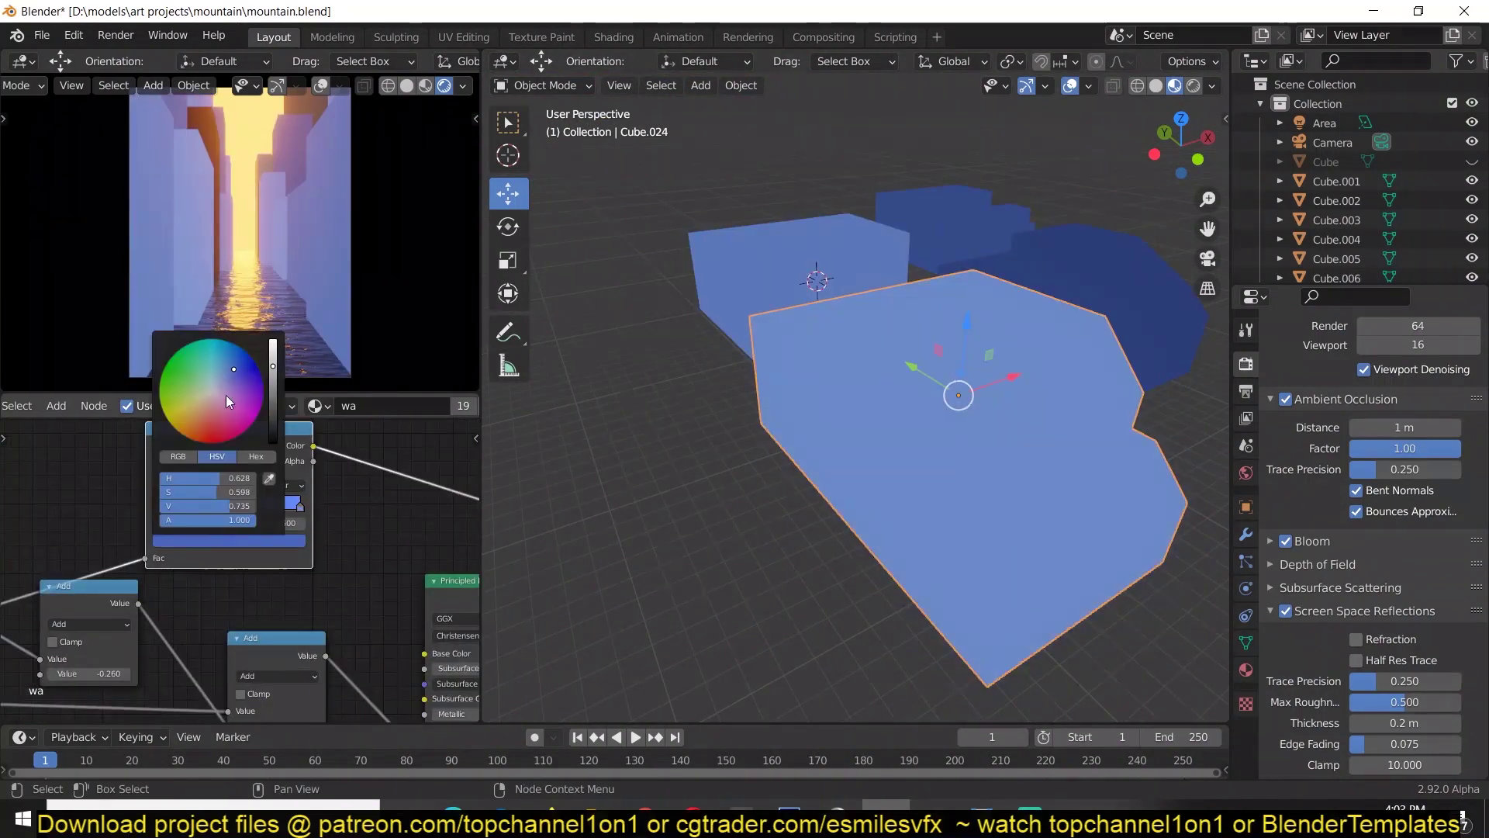
{"action": "left_click", "coordinate": [160, 486]}
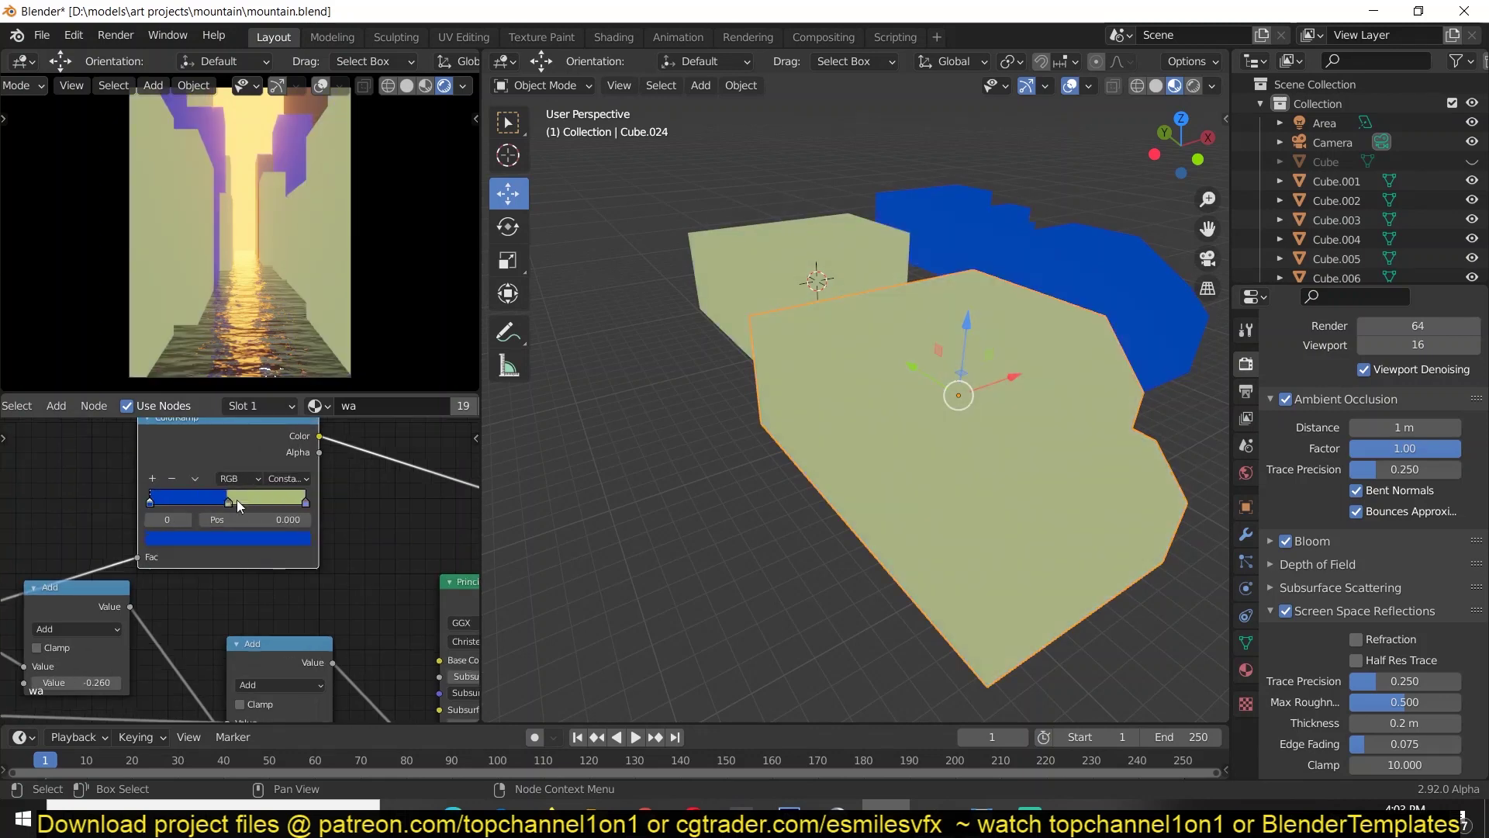
{"action": "left_click_drag", "start_coordinate": [236, 502], "coordinate": [177, 504]}
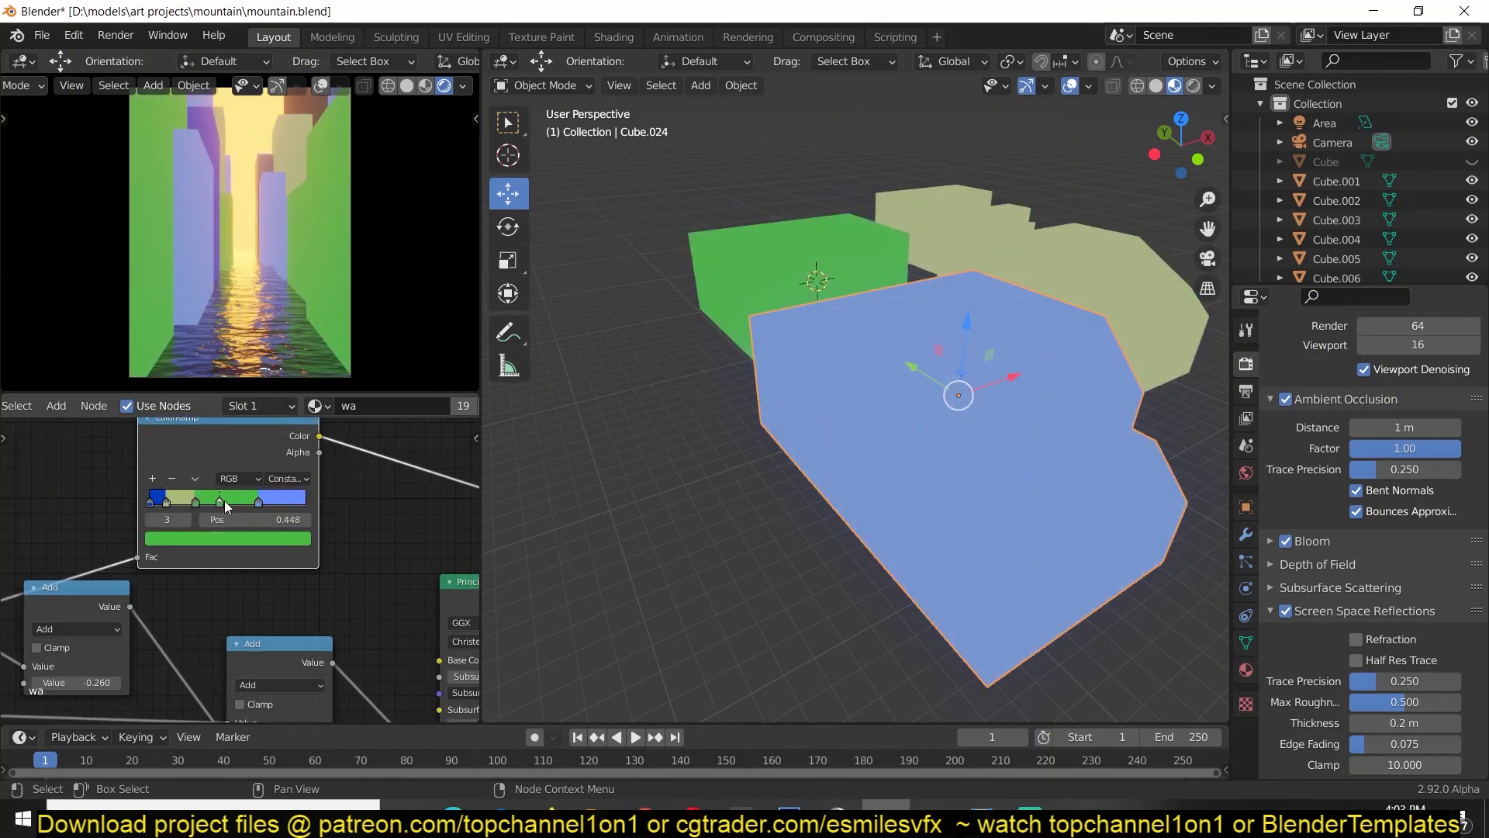
Step: Set the Hue Saturation Value node to Saturation 0.590 and Value 0.210, and save mountain.blend
{"action": "key", "text": "shift+a"}
{"action": "left_click", "coordinate": [417, 576]}
{"action": "left_click", "coordinate": [351, 589]}
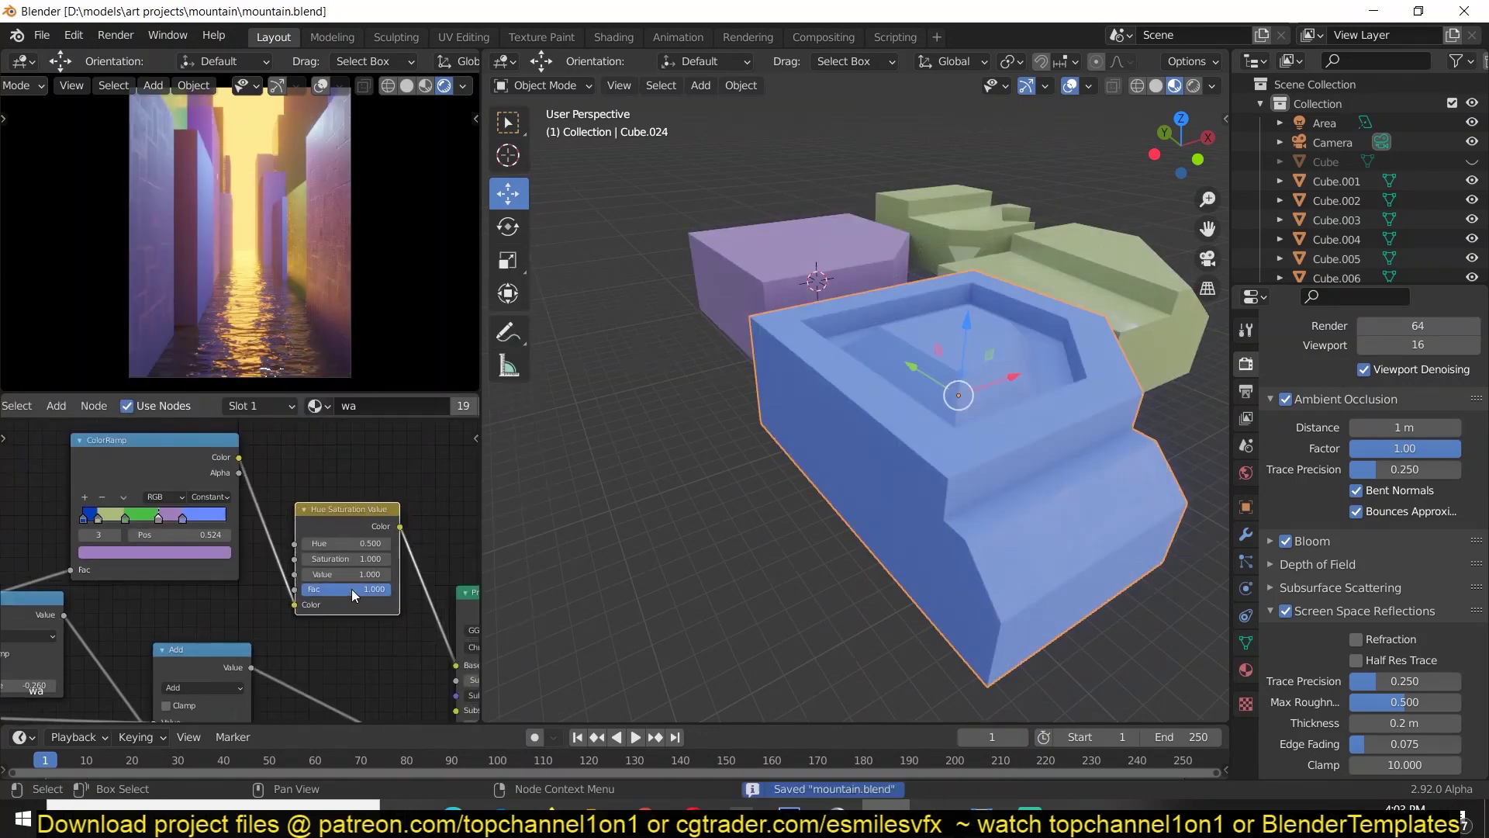
{"action": "key", "text": "ctrl+s"}
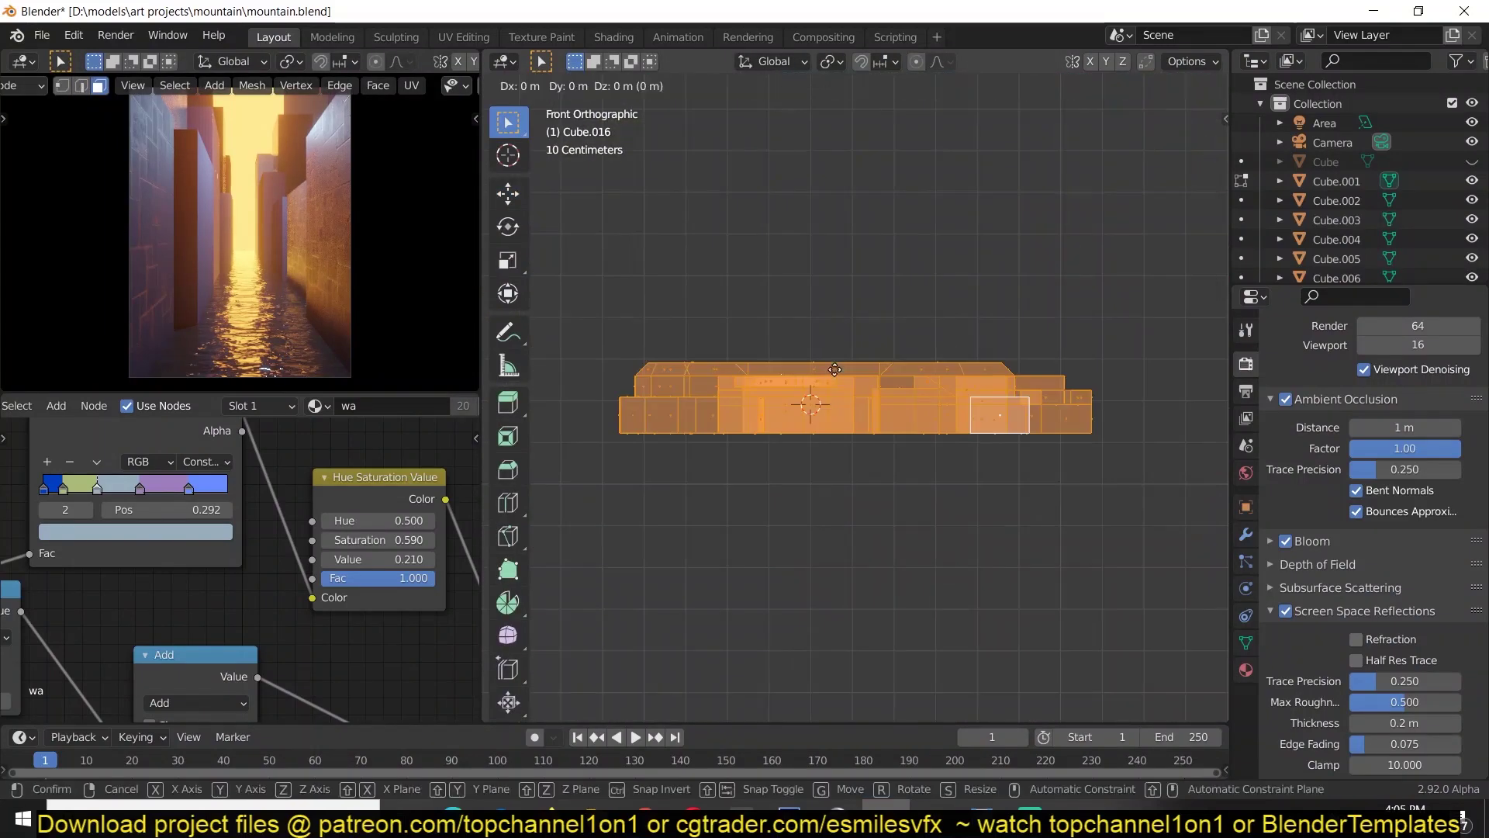
Step: Move the pieces into a 'parts' collection and give the hair particles Normal orientation and count 357
{"action": "key", "text": "m"}
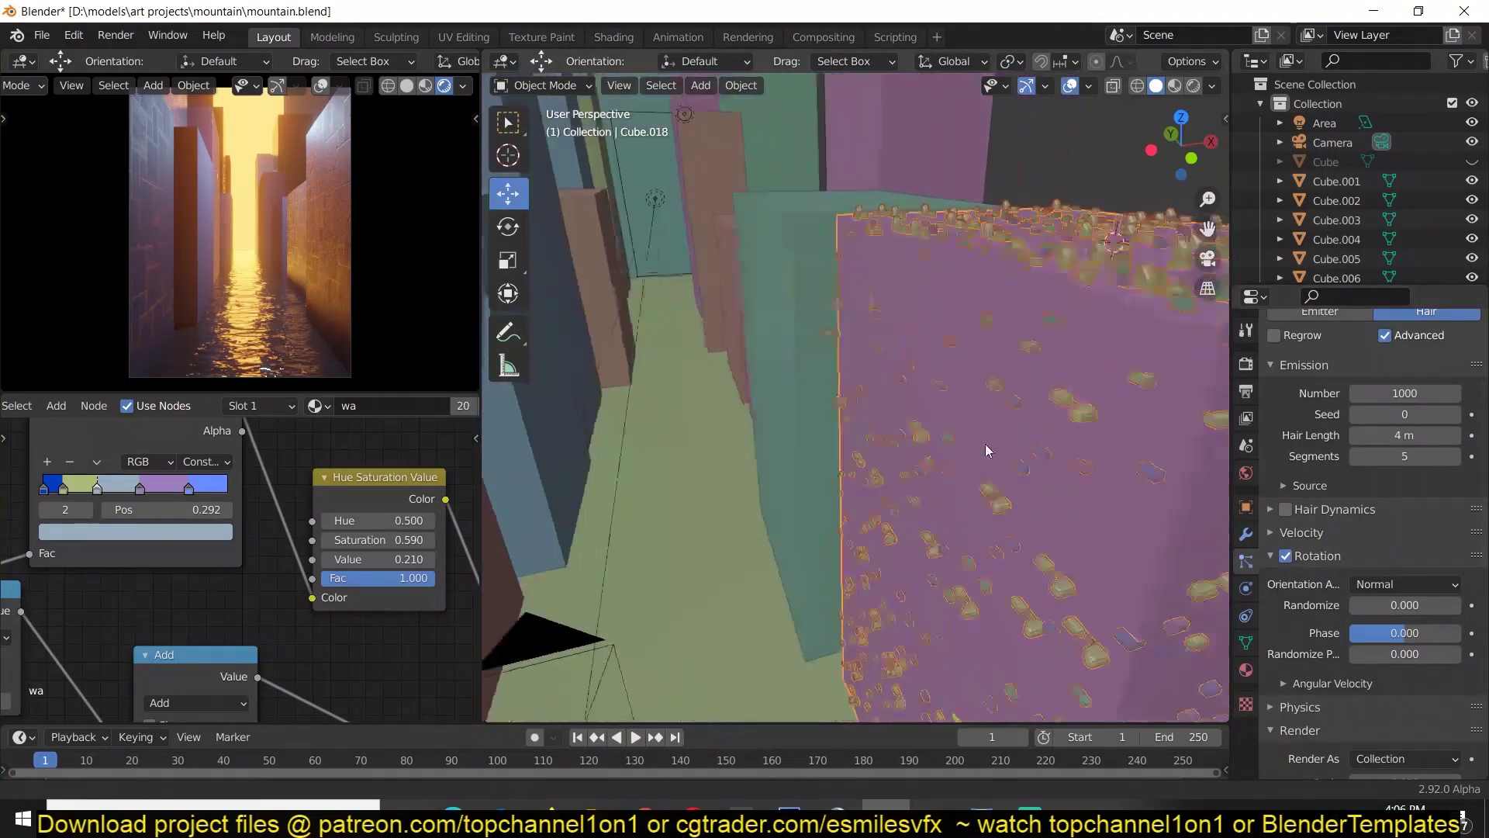
{"action": "middle_click_drag", "start_coordinate": [987, 450], "coordinate": [1043, 487], "text": "ctrl"}
{"action": "left_click", "coordinate": [1373, 542]}
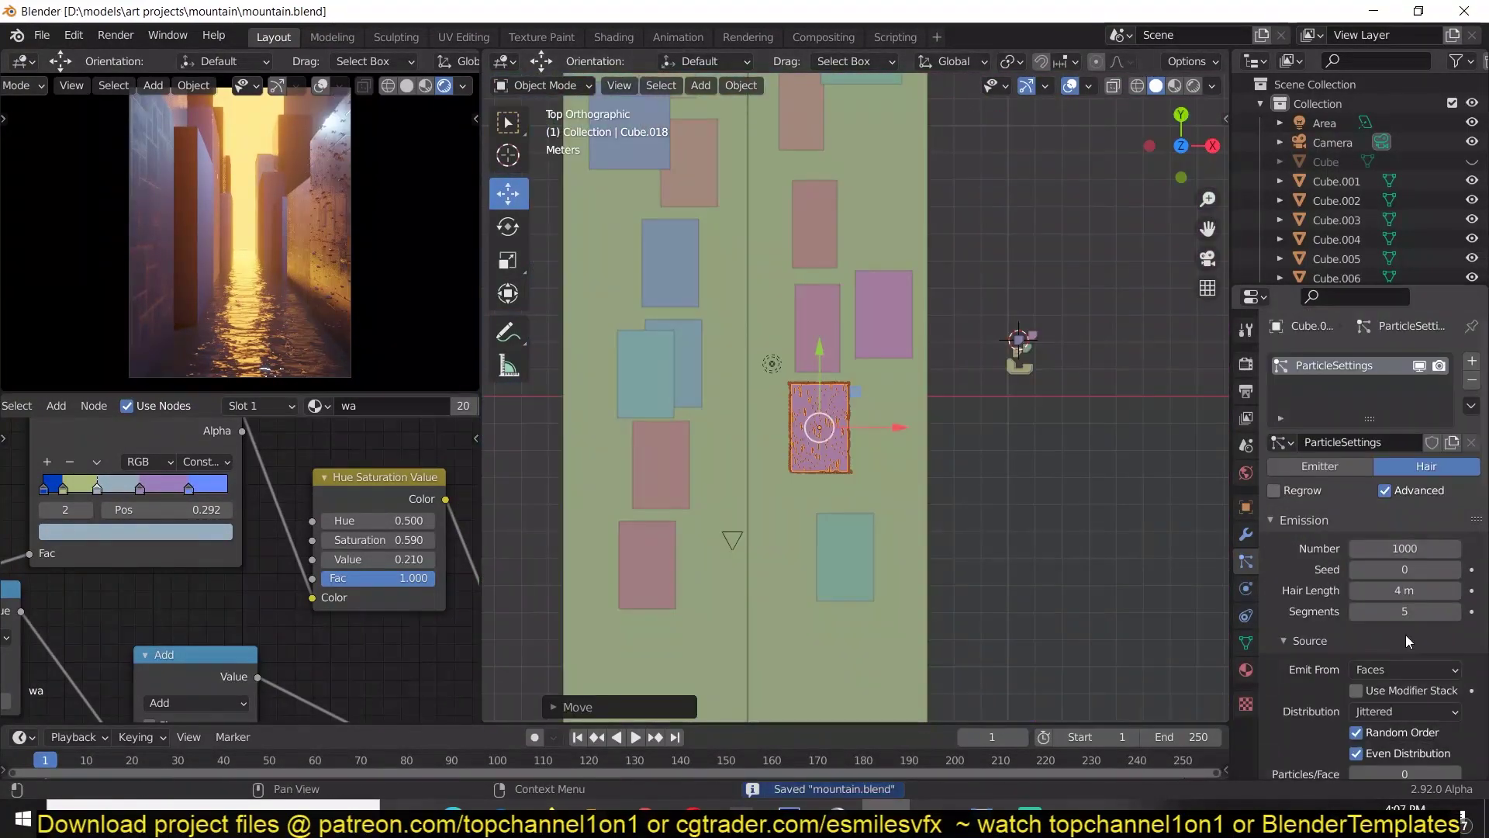
{"action": "scroll", "coordinate": [1405, 635], "scroll_direction": "down", "scroll_amount": 5}
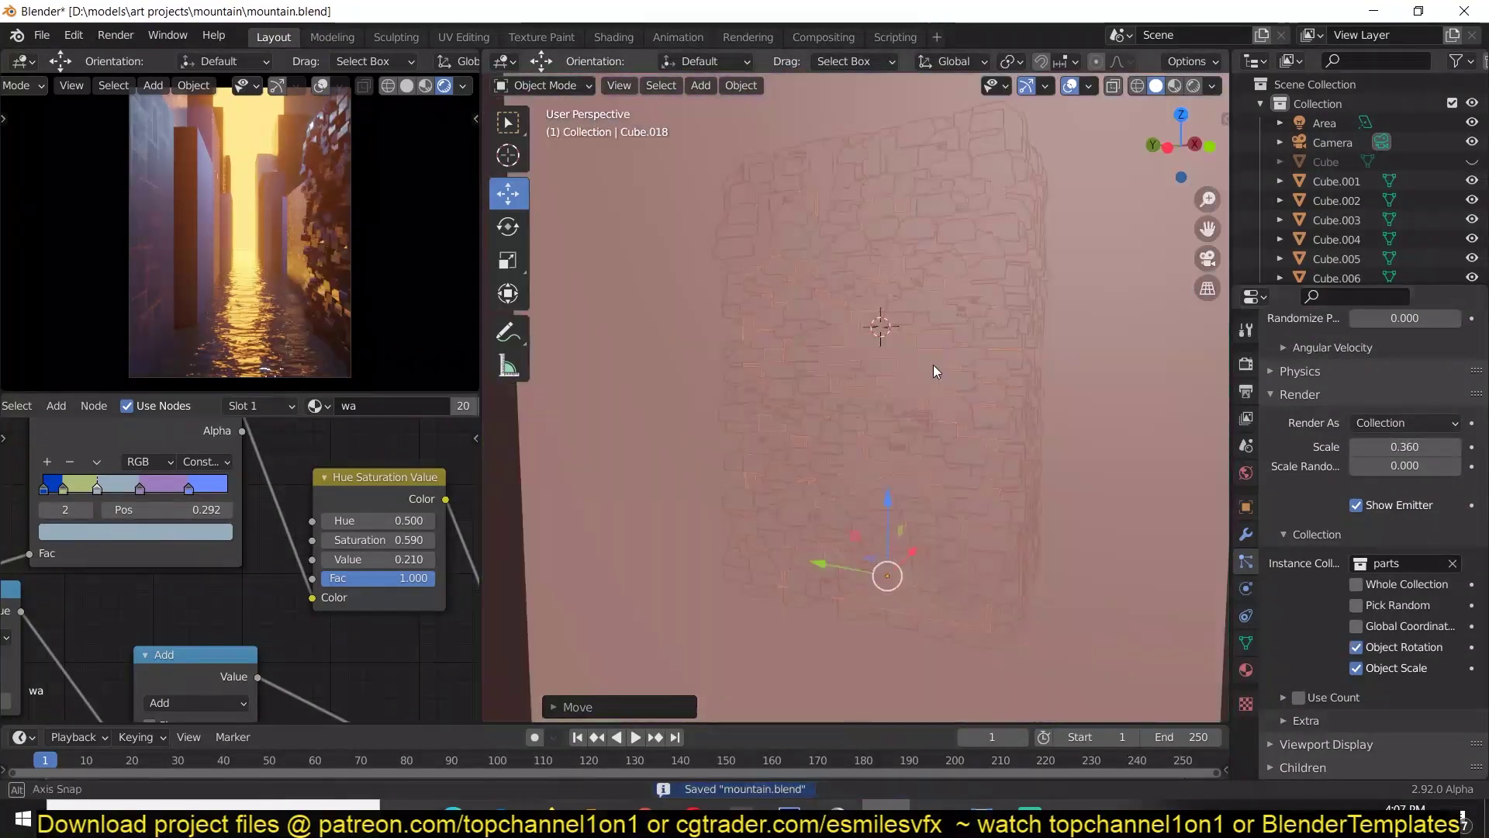
{"action": "scroll", "coordinate": [1329, 541], "scroll_direction": "up", "scroll_amount": 10}
{"action": "left_click_drag", "start_coordinate": [1388, 517], "coordinate": [1473, 517]}
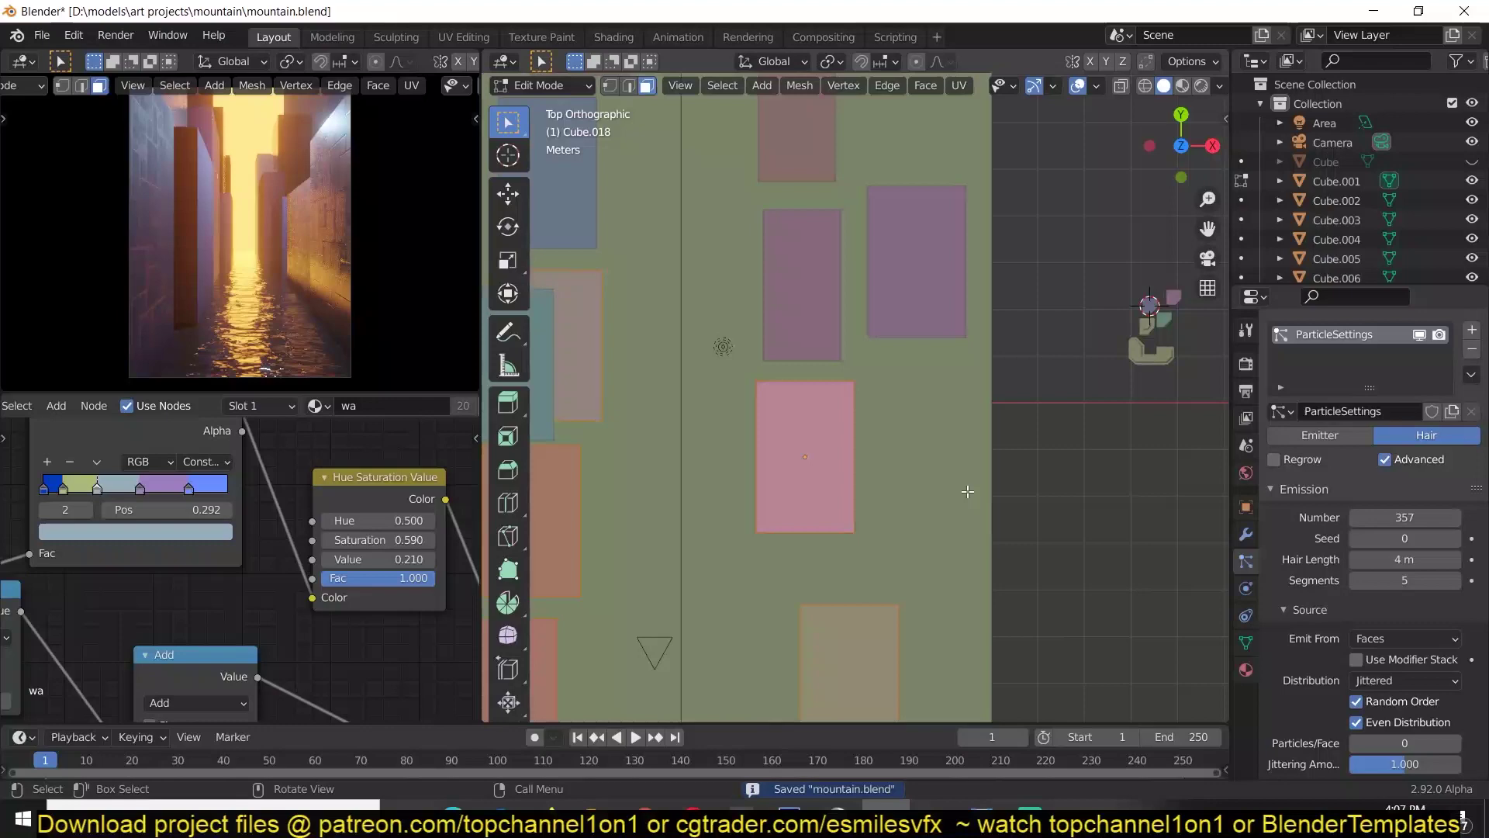
Step: Recess one face of the wall by extruding it inward
{"action": "key", "text": "b"}
{"action": "middle_click_drag", "start_coordinate": [819, 511], "coordinate": [776, 496]}
{"action": "key", "text": "alt+z"}
{"action": "key", "text": "3"}
{"action": "left_click", "coordinate": [779, 501]}
{"action": "left_click", "coordinate": [759, 528]}
{"action": "scroll", "coordinate": [760, 529], "scroll_direction": "up", "scroll_amount": 3}
{"action": "key", "text": "alt+e"}
{"action": "left_click", "coordinate": [765, 432]}
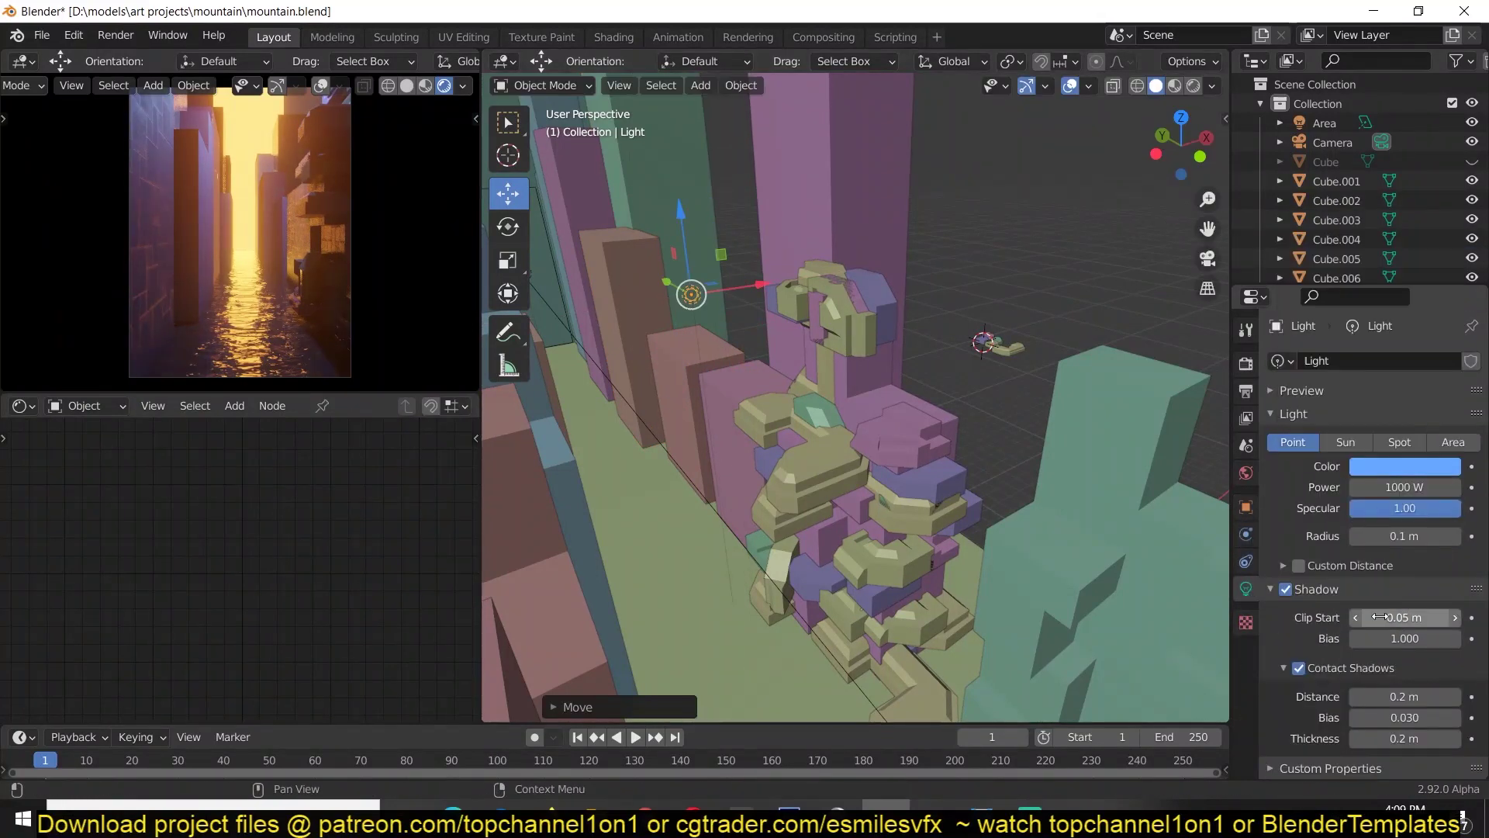
Step: Make the light a point light, link the particle system to the other walls, and save
{"action": "left_click", "coordinate": [1293, 443]}
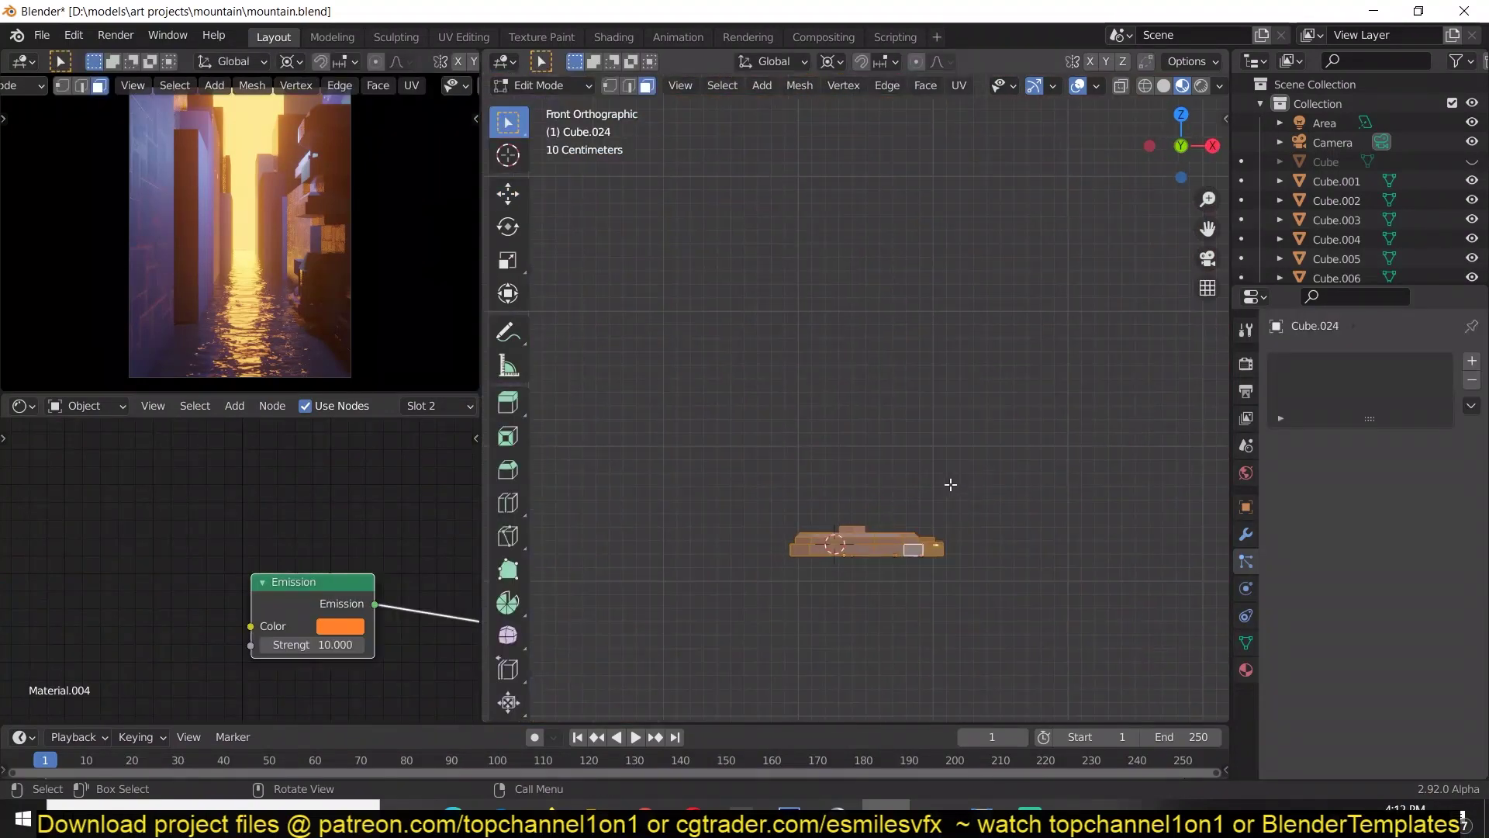
{"action": "key", "text": "r"}
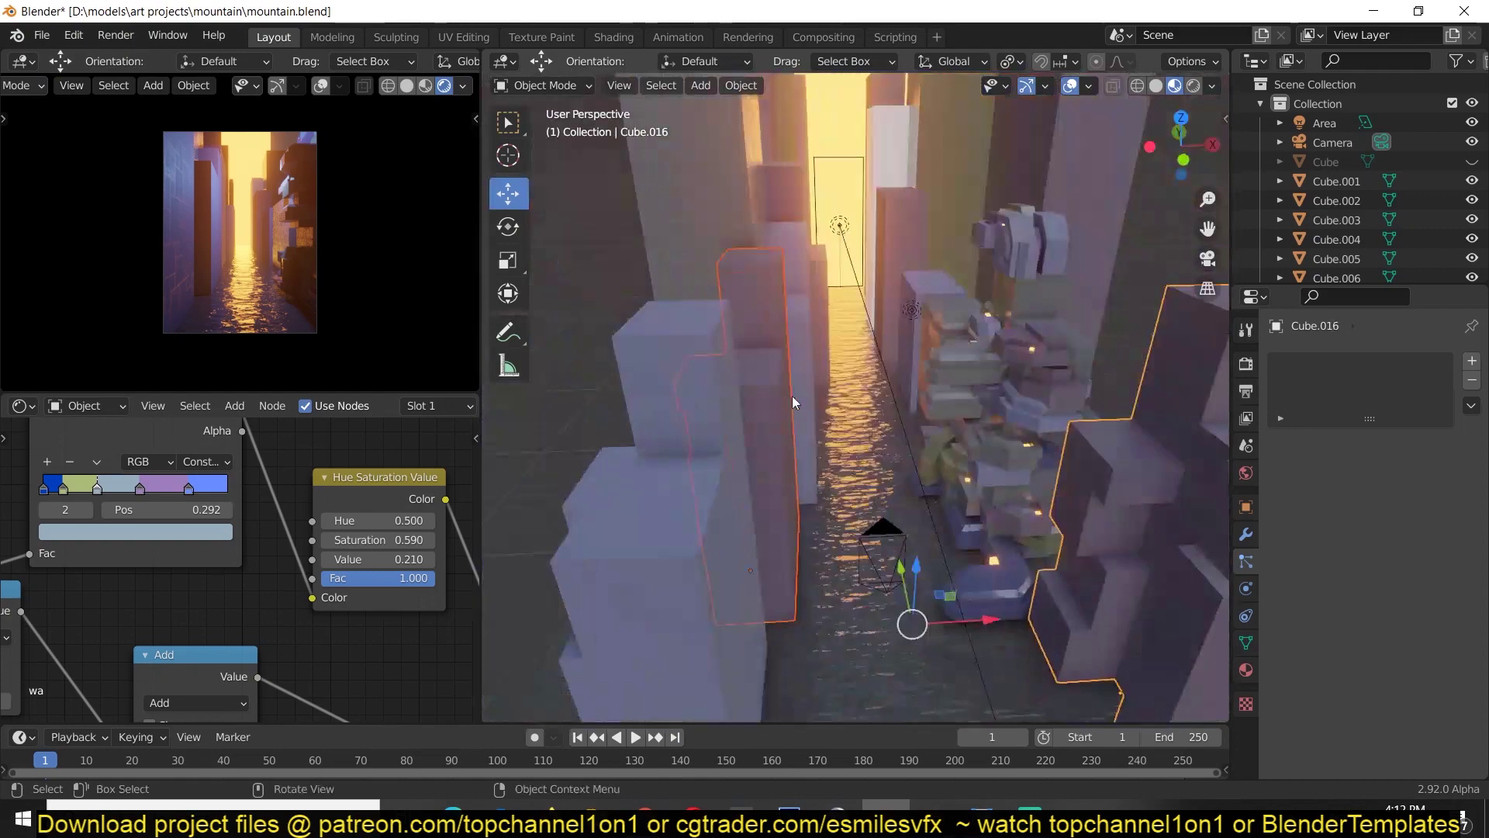
{"action": "key", "text": "ctrl+l"}
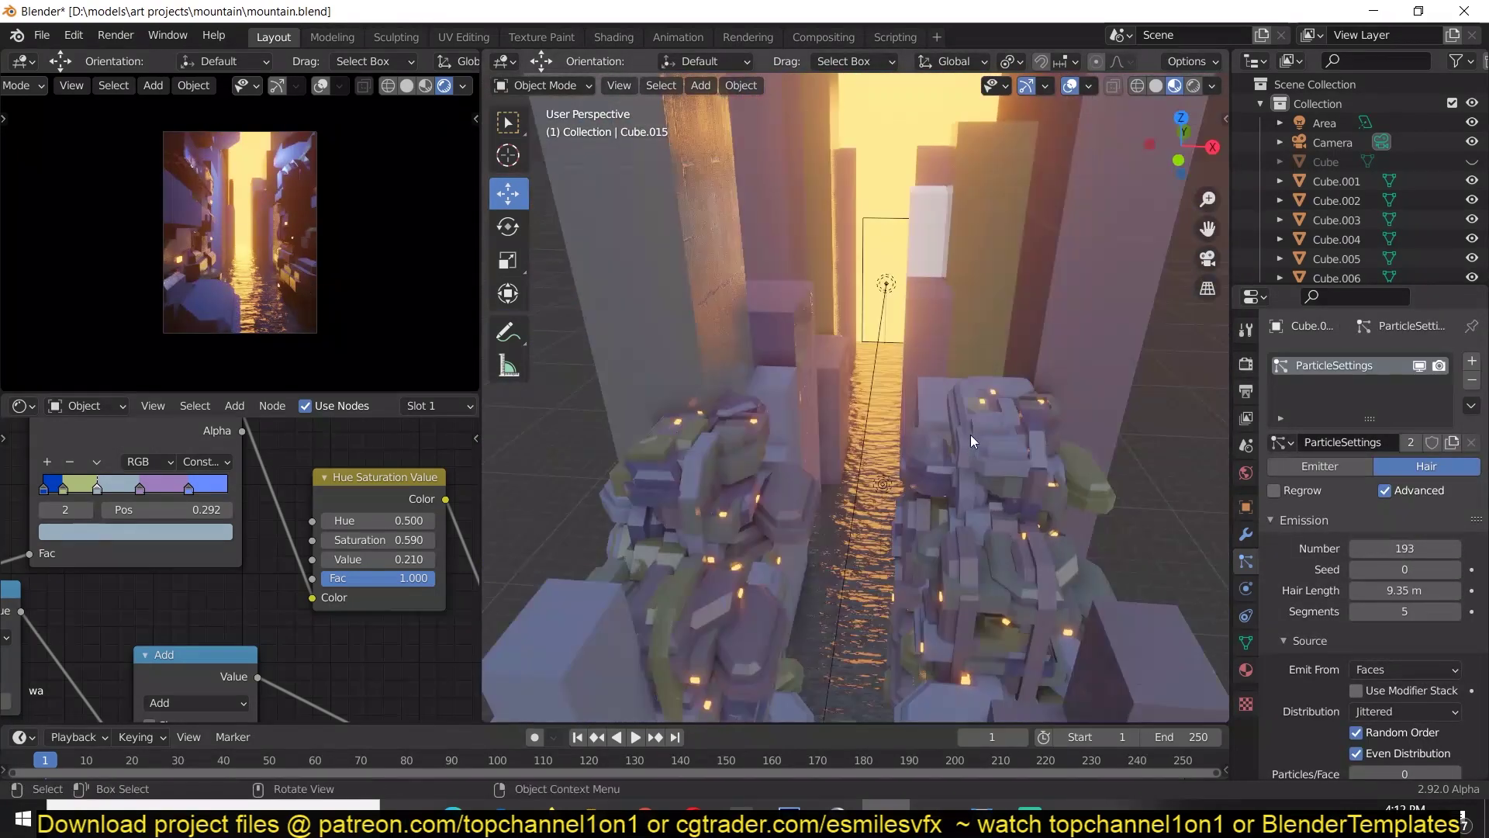
{"action": "key", "text": "ctrl+l"}
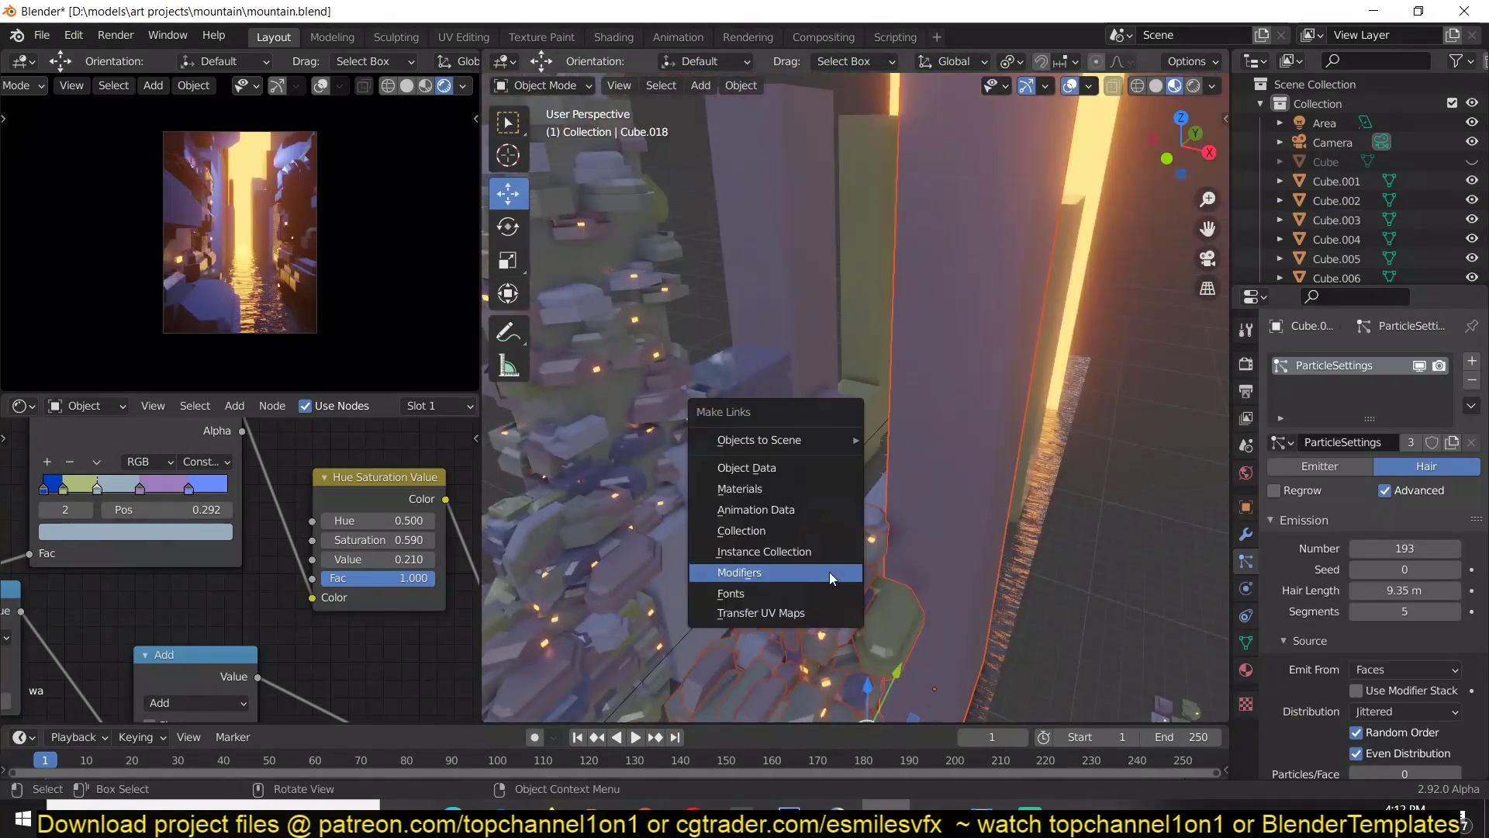
{"action": "left_click", "coordinate": [829, 571]}
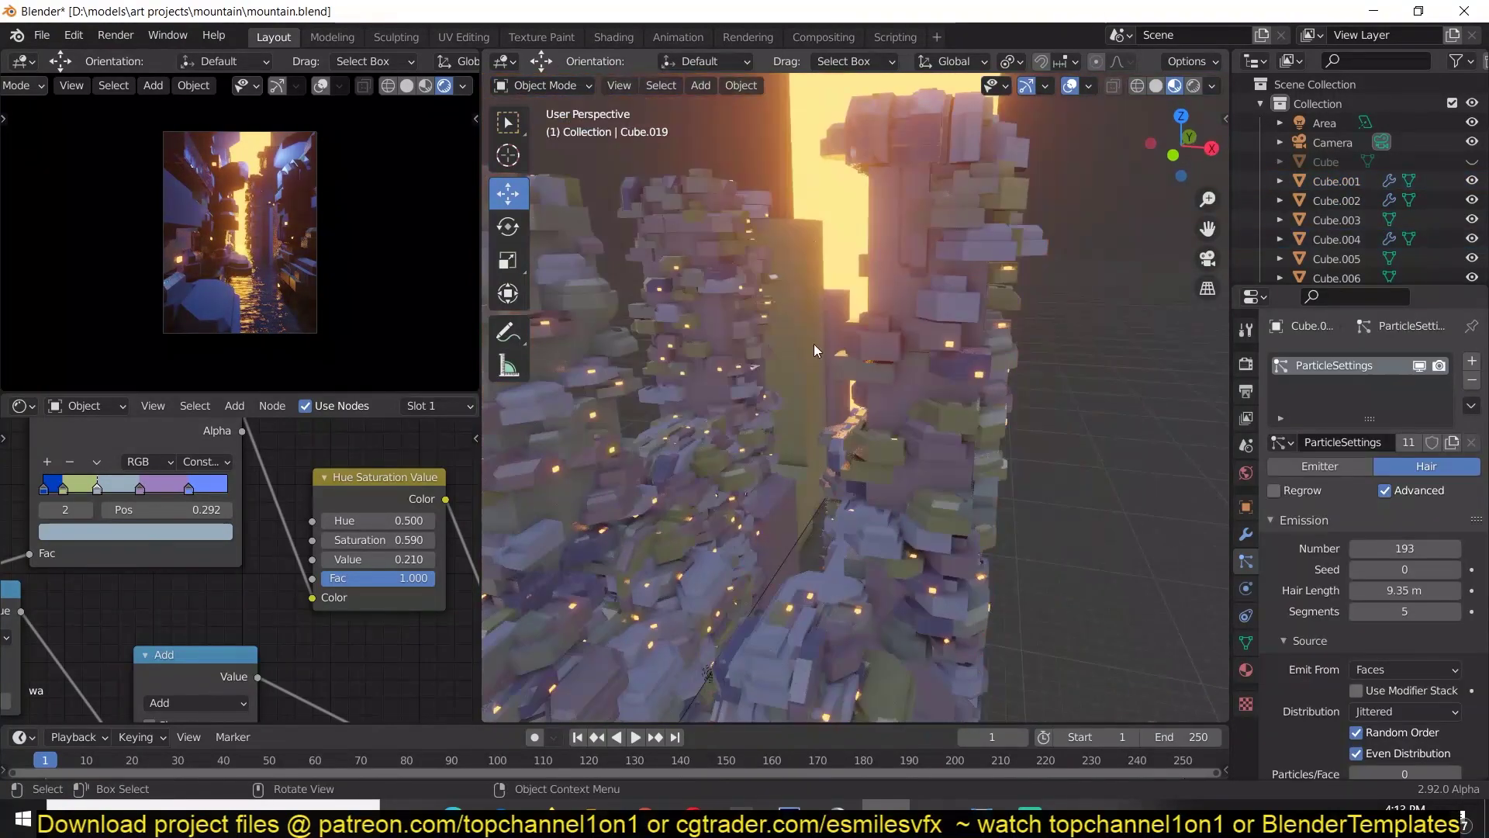
{"action": "key", "text": "ctrl+l"}
{"action": "left_click", "coordinate": [795, 310]}
{"action": "key", "text": "ctrl+s"}
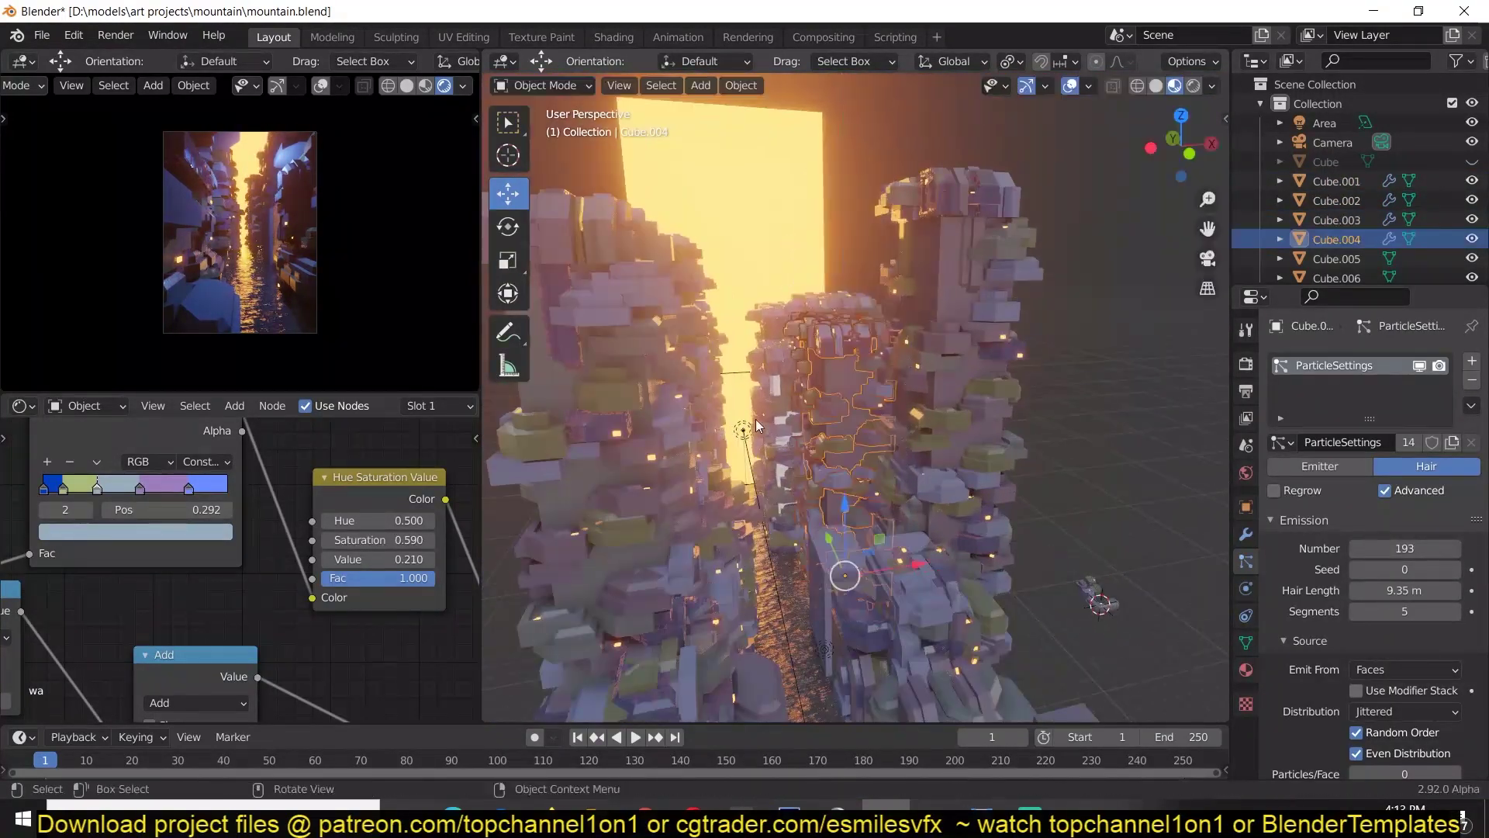
Step: Scale the tall block along Z and change the door plane's emission colour
{"action": "key", "text": "s"}
{"action": "key", "text": "z"}
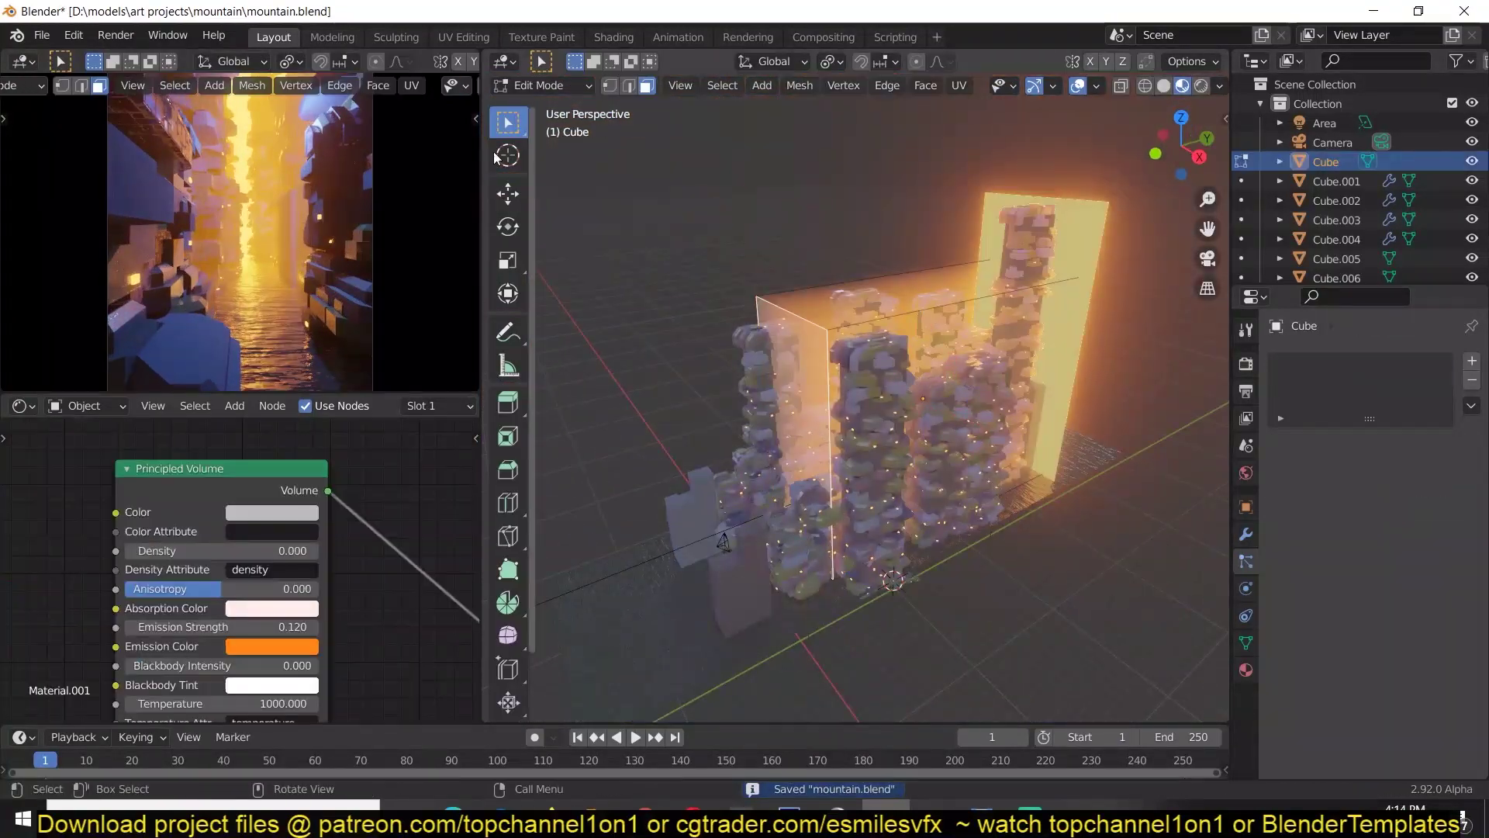
{"action": "key", "text": "Tab"}
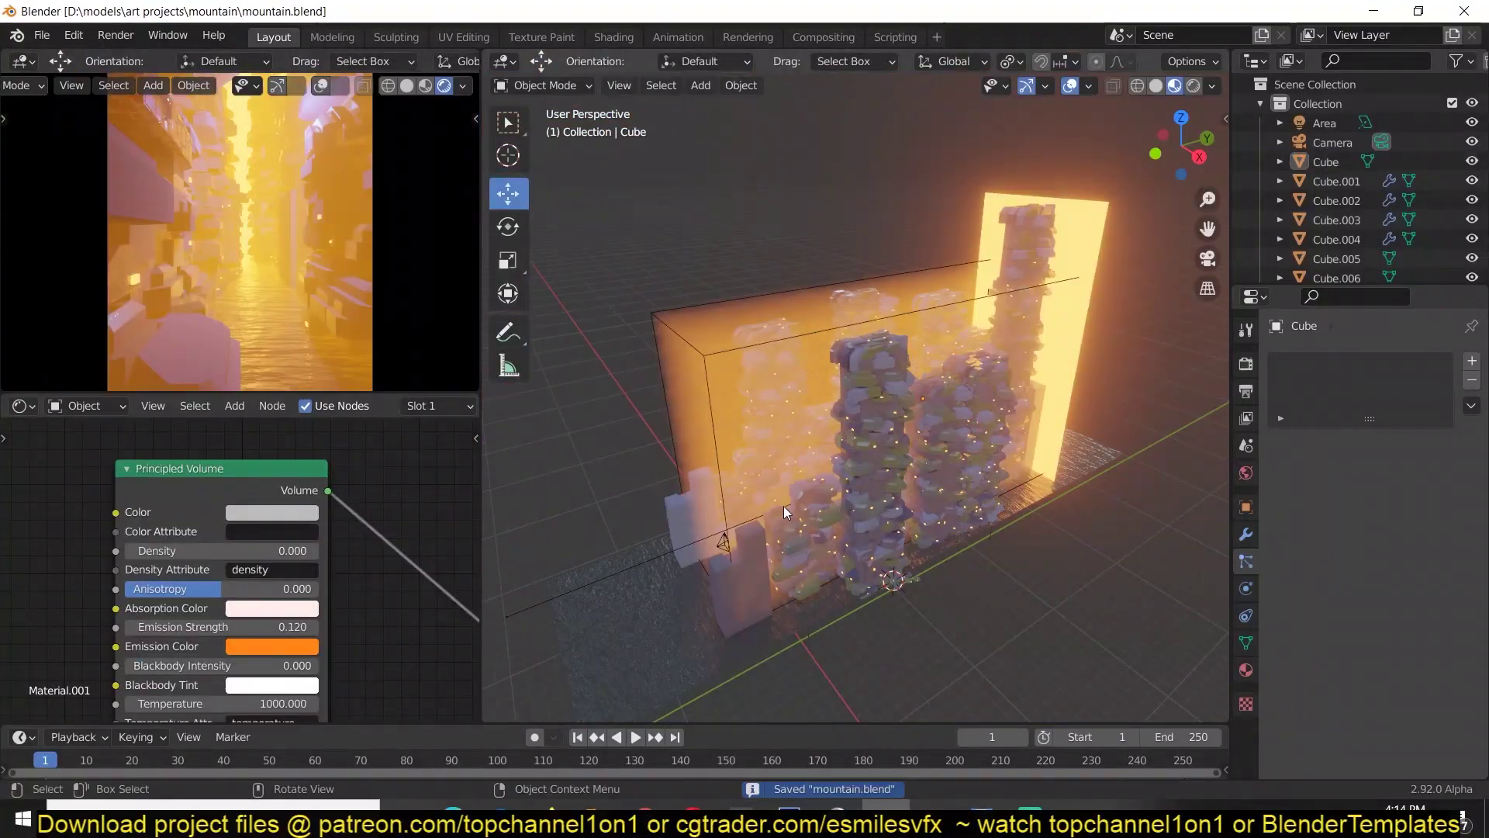
{"action": "left_click", "coordinate": [859, 421]}
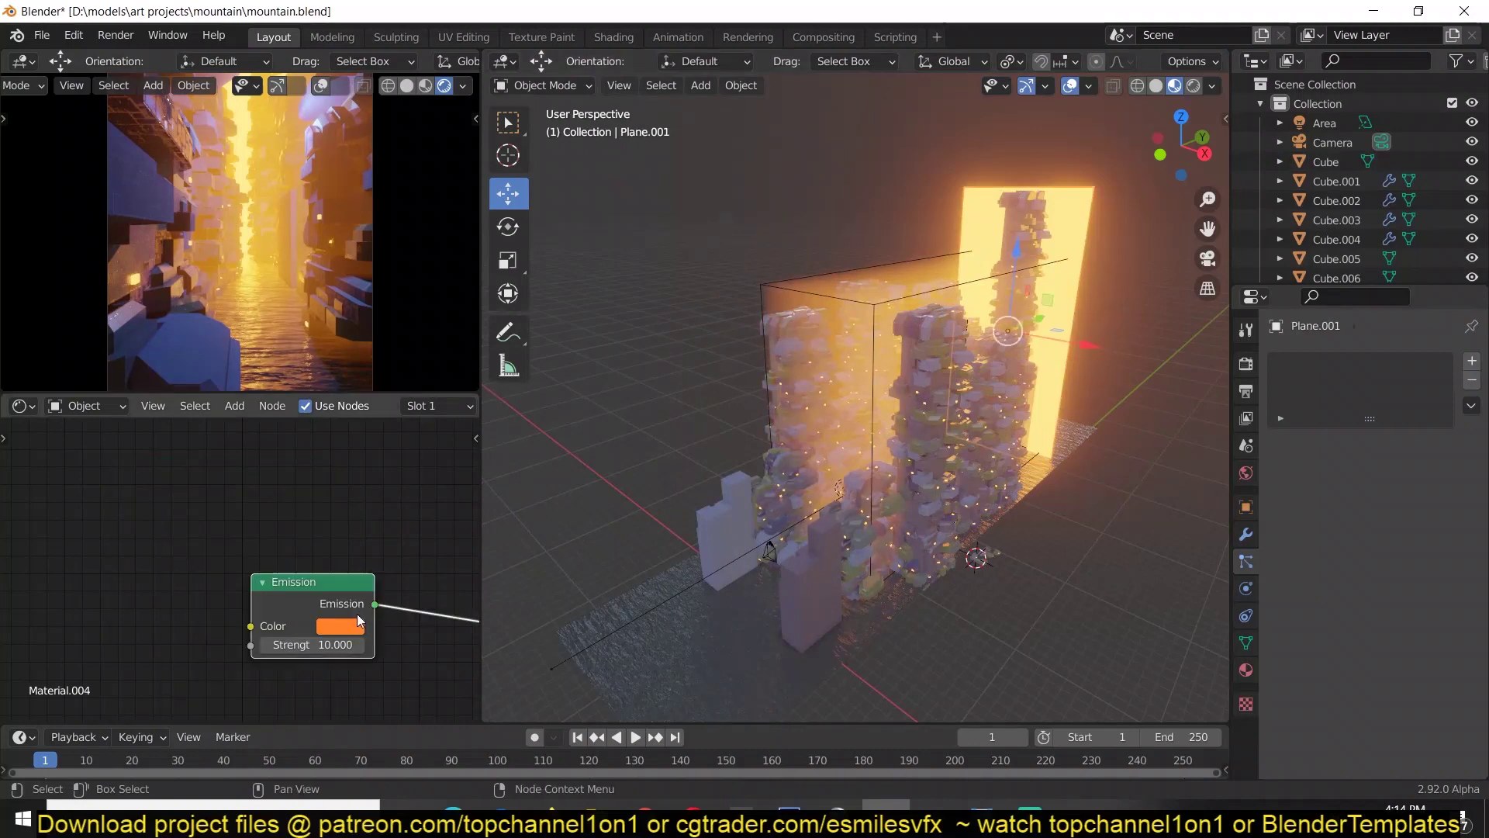
{"action": "left_click", "coordinate": [341, 626]}
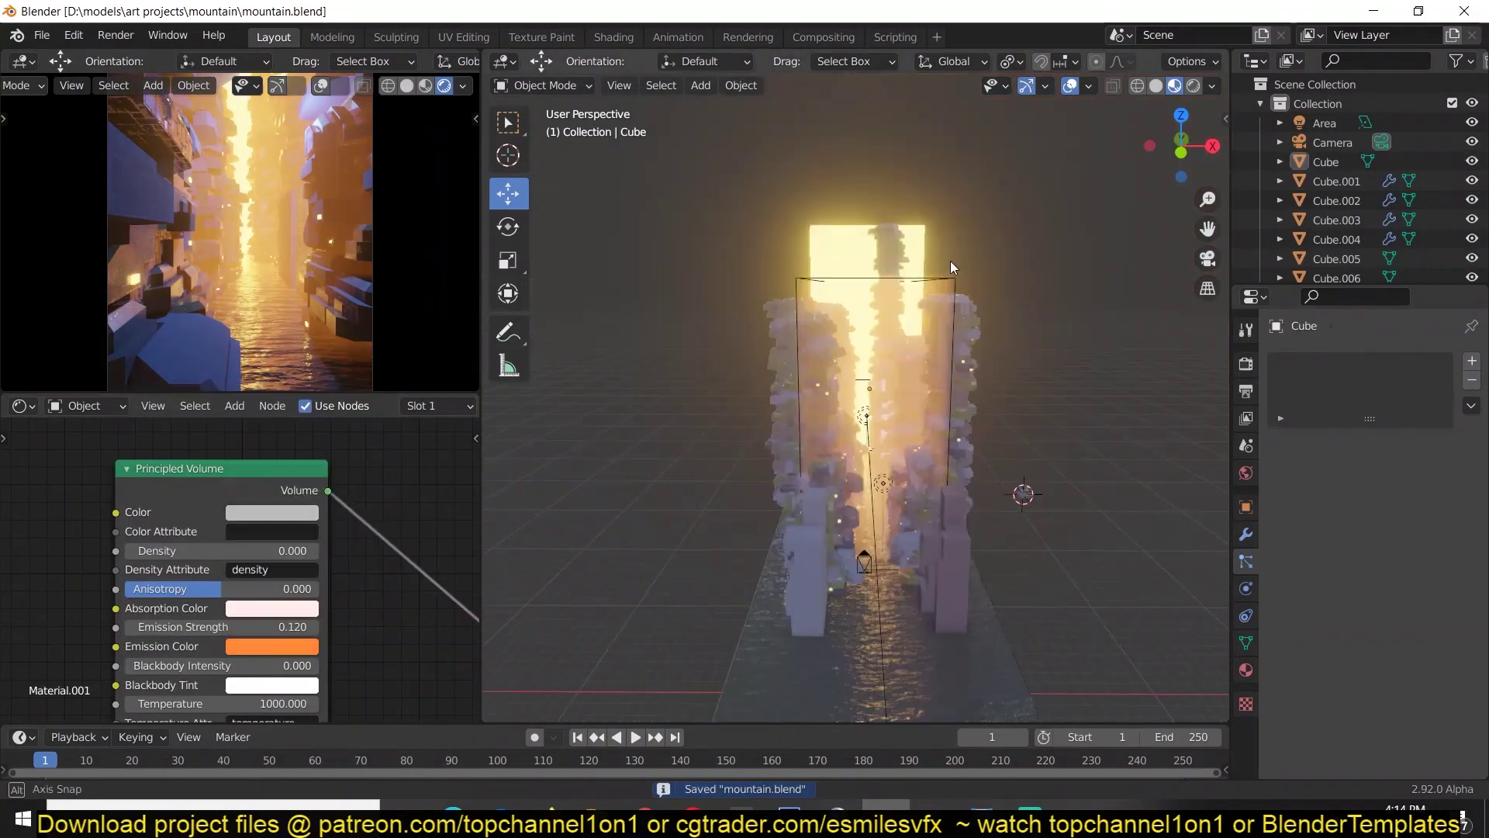
Step: In camera view, reposition Light.001 and rescale a wall block
{"action": "key", "text": "KP_0"}
{"action": "left_click", "coordinate": [954, 372]}
{"action": "key", "text": "g"}
{"action": "key", "text": "z"}
{"action": "left_click", "coordinate": [980, 432]}
{"action": "key", "text": "g"}
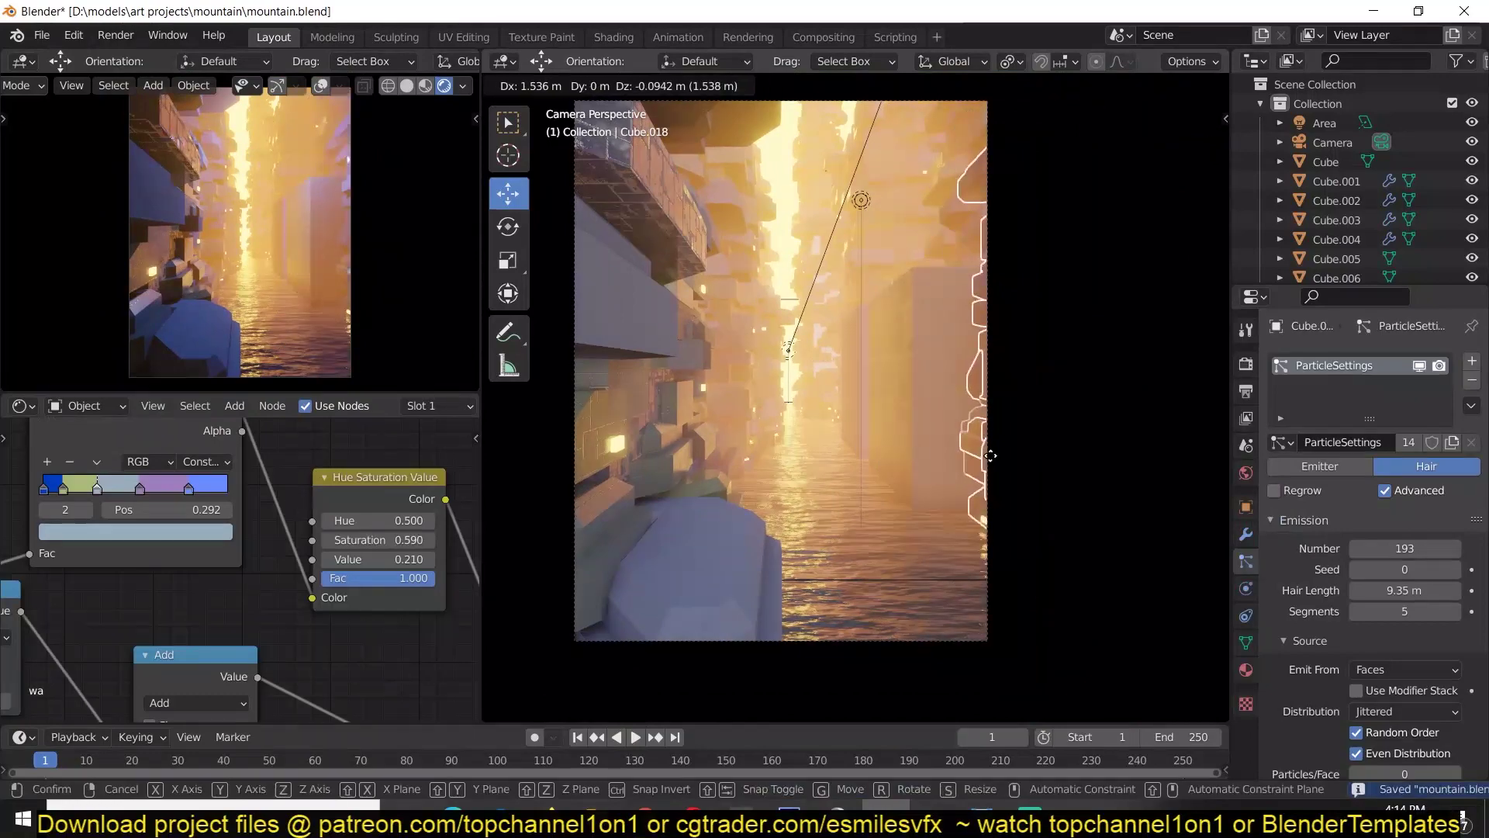
{"action": "key", "text": "s"}
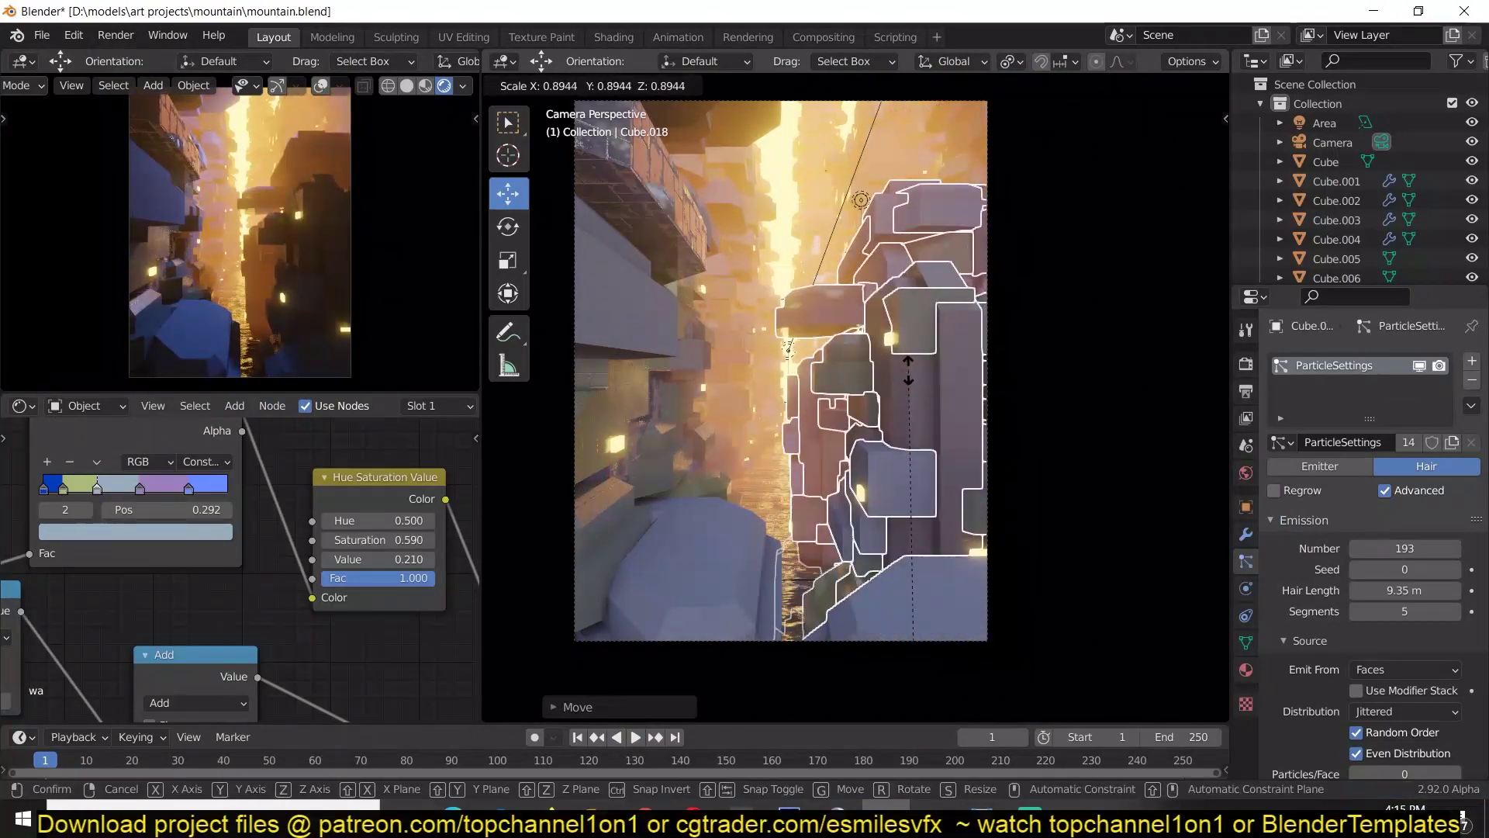
{"action": "left_click", "coordinate": [908, 371]}
{"action": "left_click", "coordinate": [935, 140]}
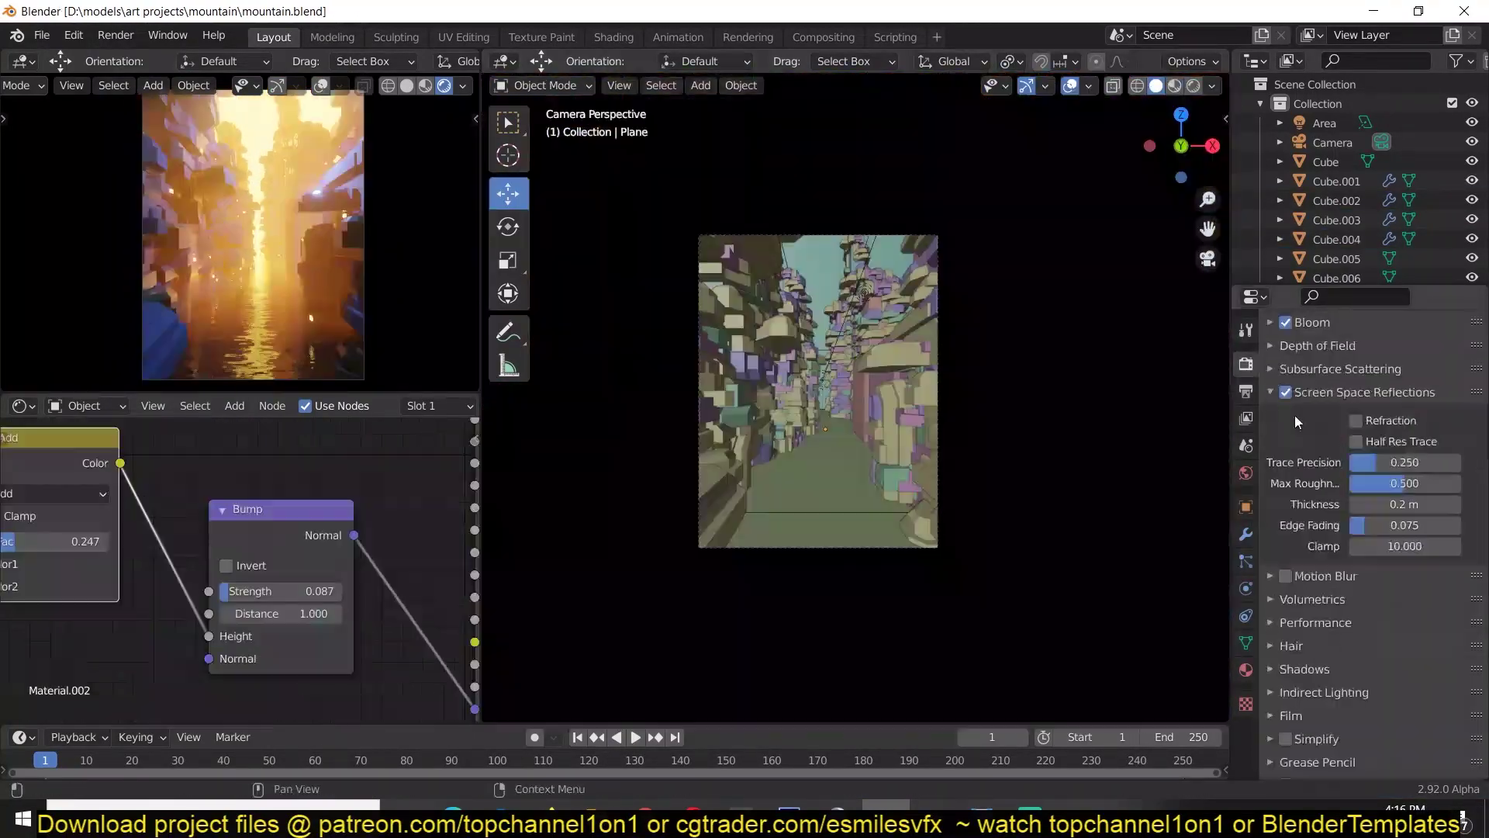
Step: Switch rendering to Cycles on GPU Compute with adaptive sampling enabled
{"action": "left_click", "coordinate": [1396, 361]}
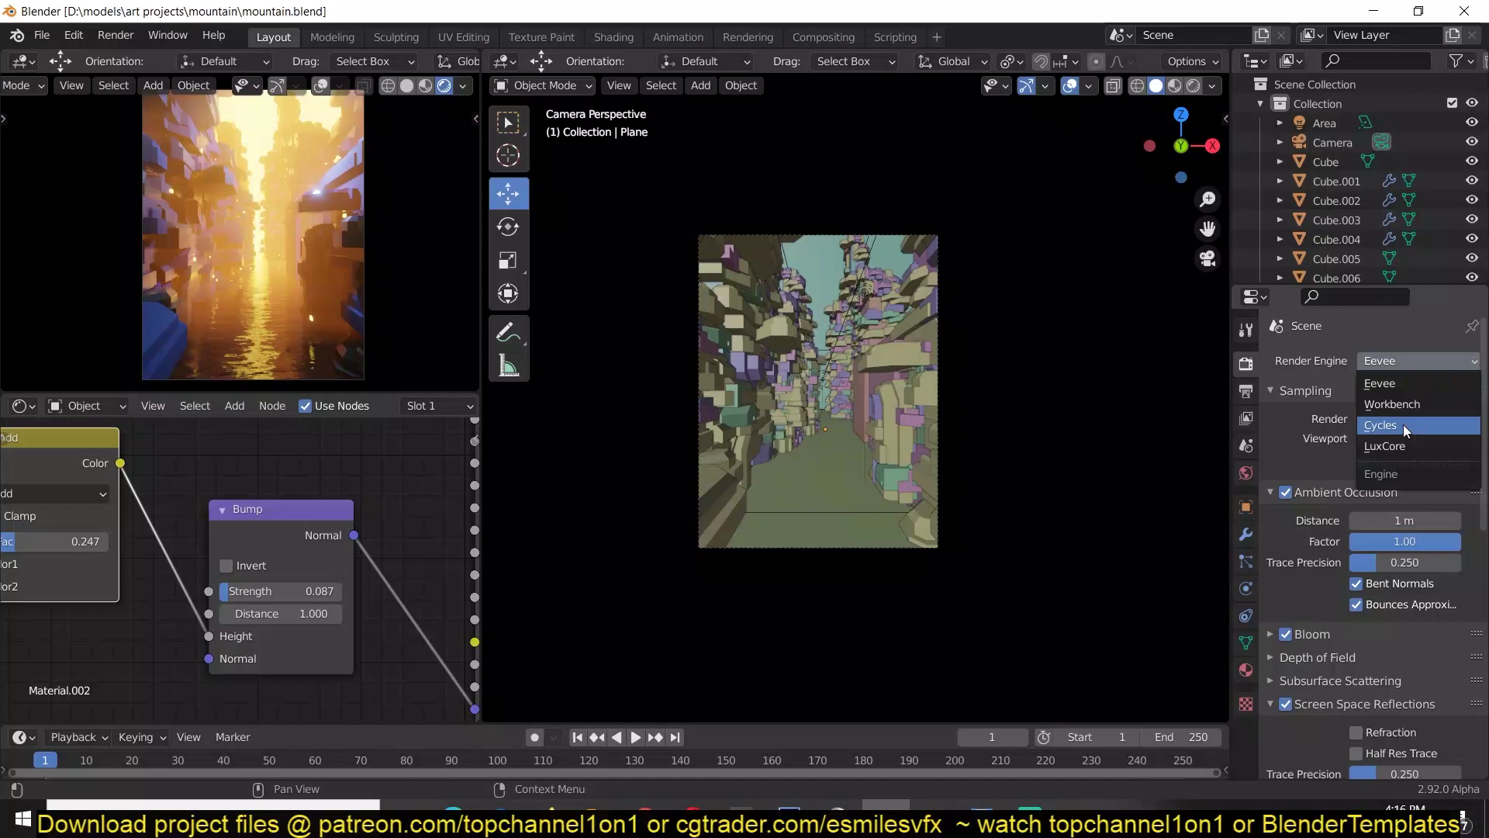
{"action": "left_click", "coordinate": [1403, 425]}
{"action": "left_click", "coordinate": [1407, 409]}
{"action": "left_click", "coordinate": [1396, 452]}
{"action": "left_click", "coordinate": [1298, 539]}
{"action": "left_click", "coordinate": [1317, 563]}
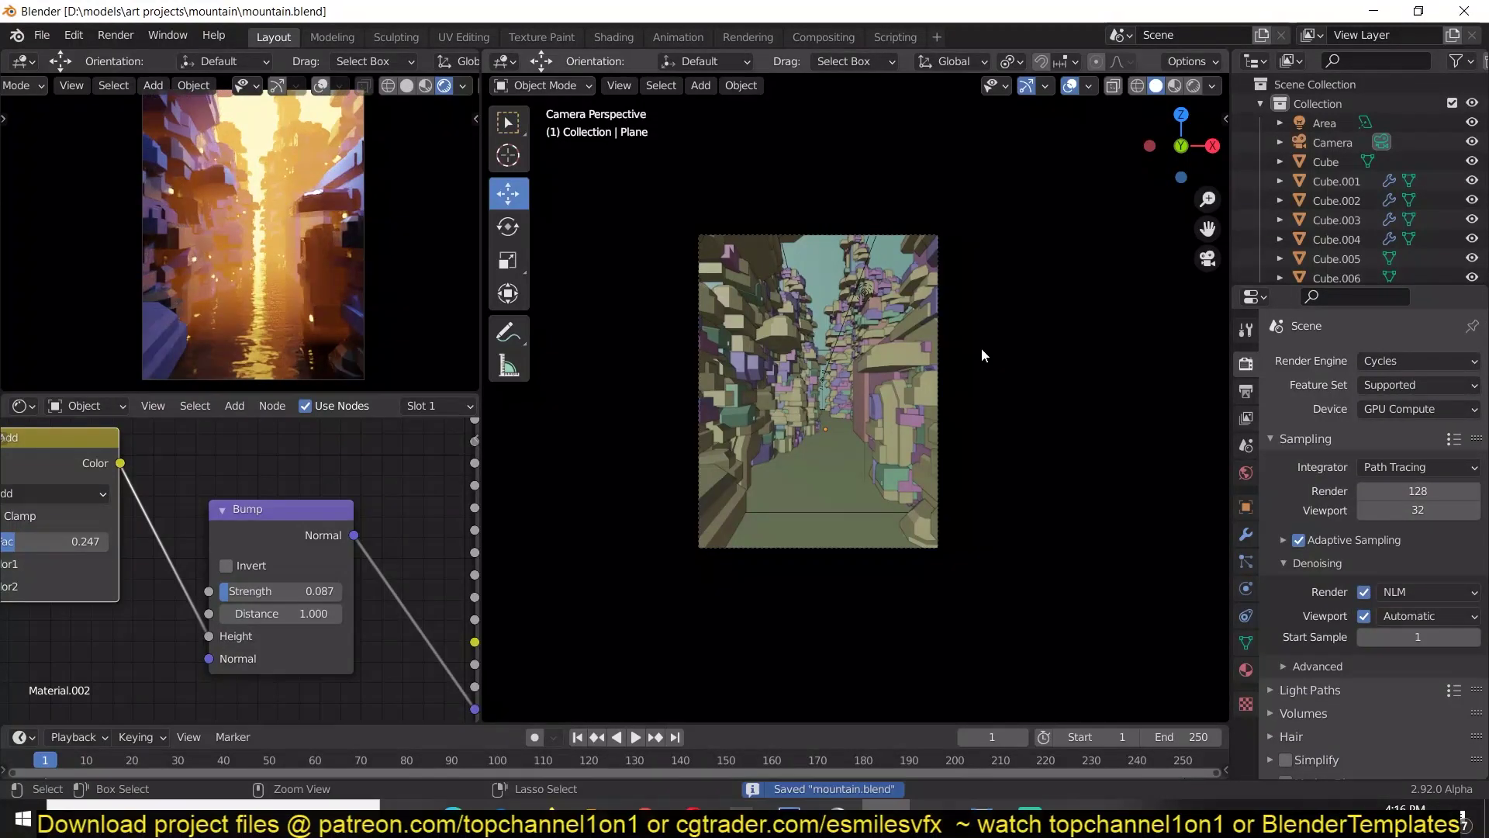
Step: Move the Area and Light lamps into a new 'lights' collection
{"action": "left_click", "coordinate": [863, 290]}
{"action": "key", "text": "m"}
{"action": "key", "text": "Return"}
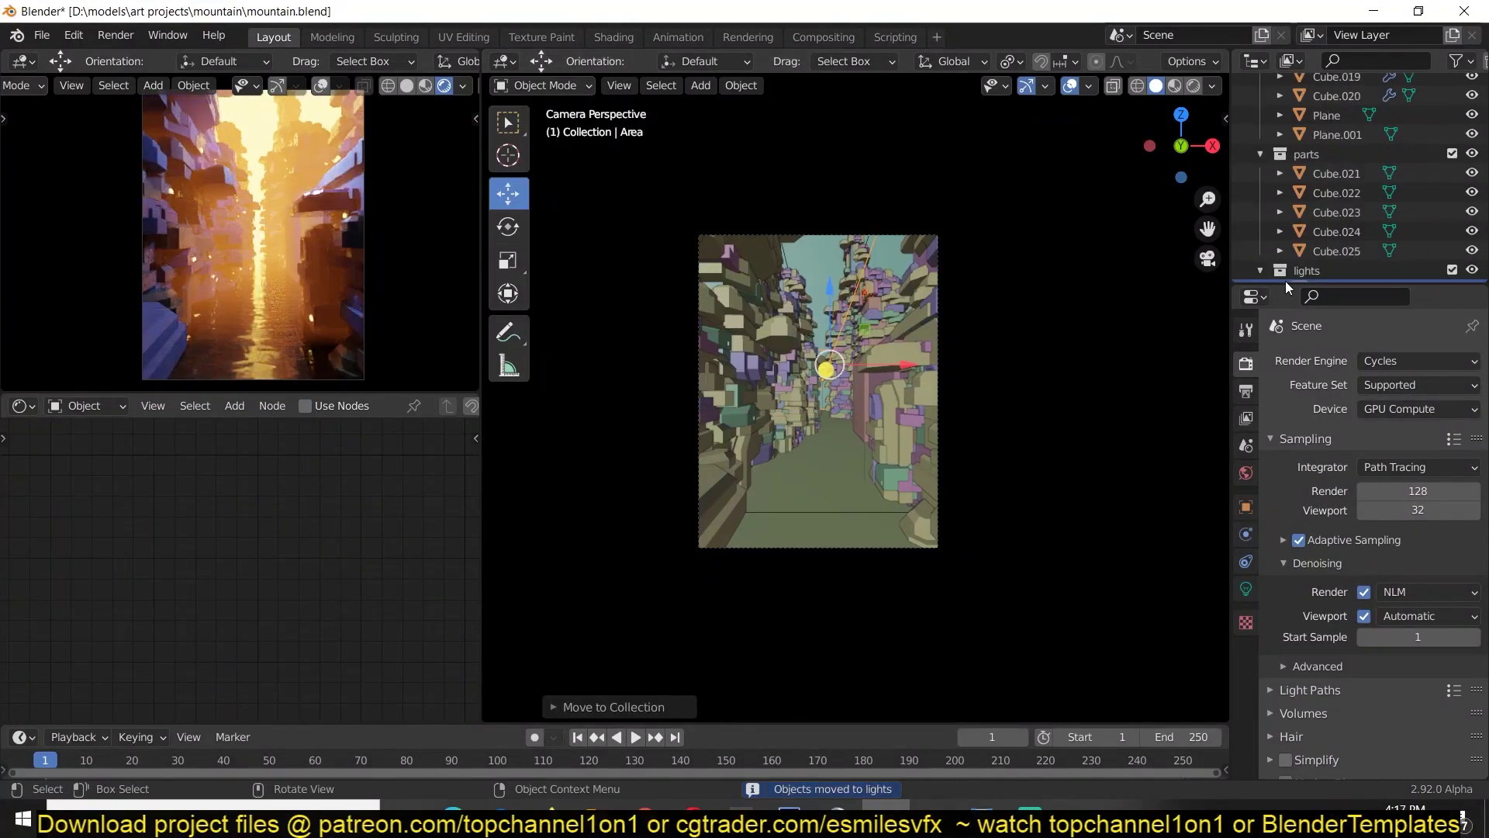
{"action": "left_click", "coordinate": [758, 432]}
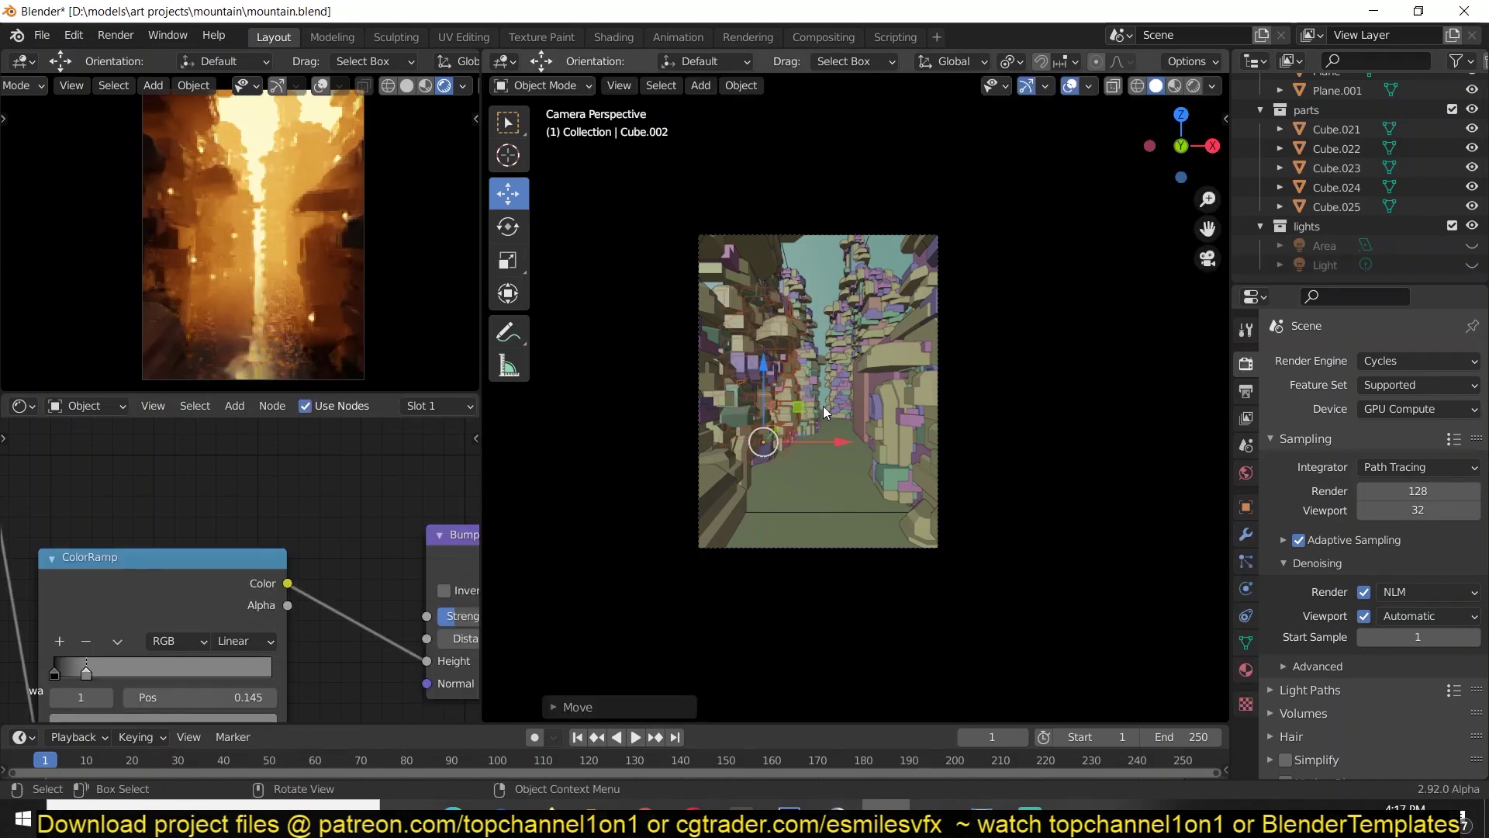
{"action": "left_click", "coordinate": [843, 416]}
Step: Check the world settings and a fully rendered preview, and save the file
{"action": "left_click", "coordinate": [1247, 472]}
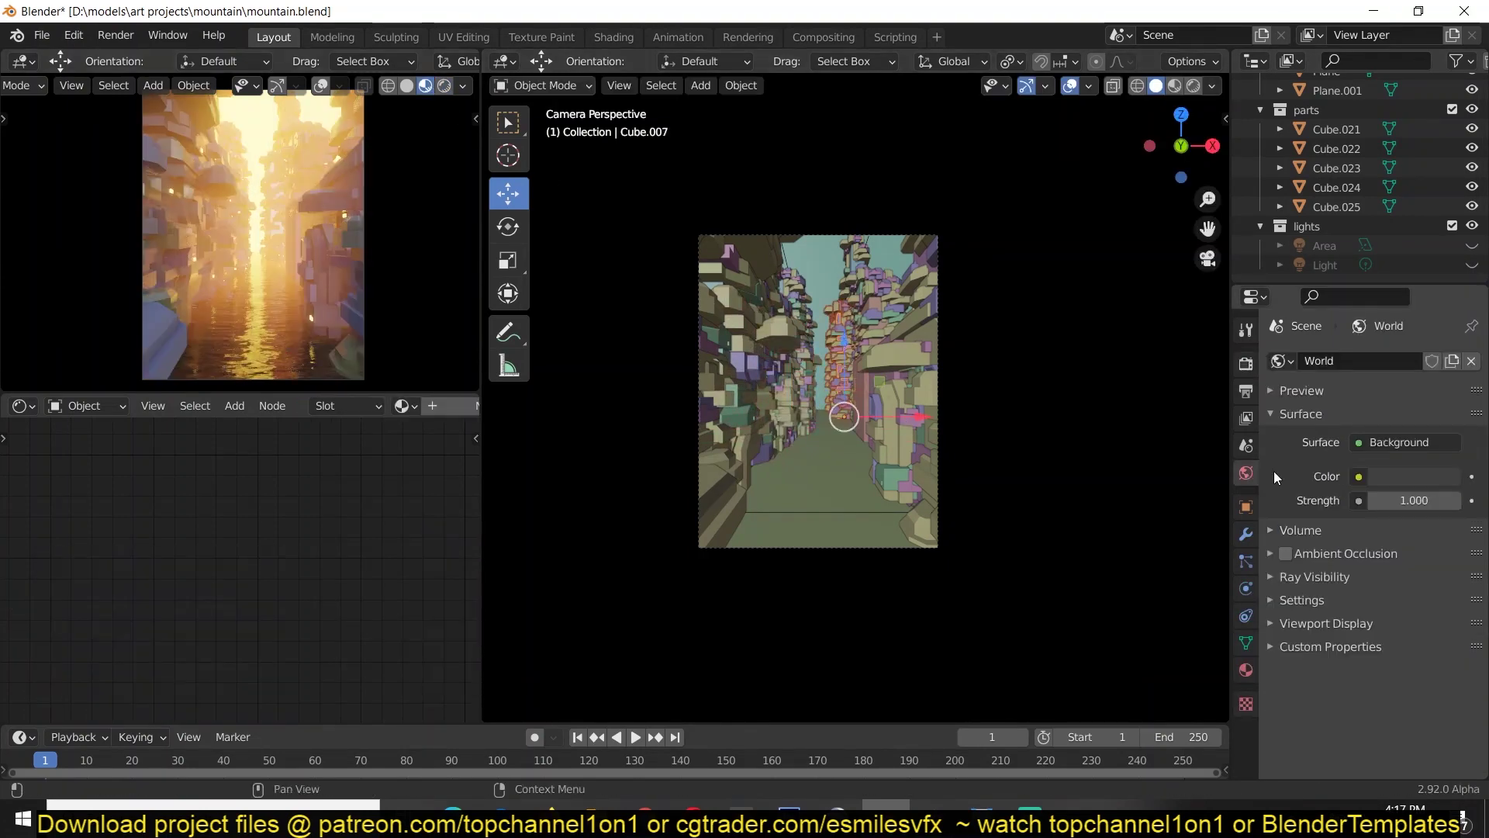
{"action": "left_click", "coordinate": [445, 86]}
{"action": "key", "text": "ctrl+s"}
{"action": "left_click", "coordinate": [425, 85]}
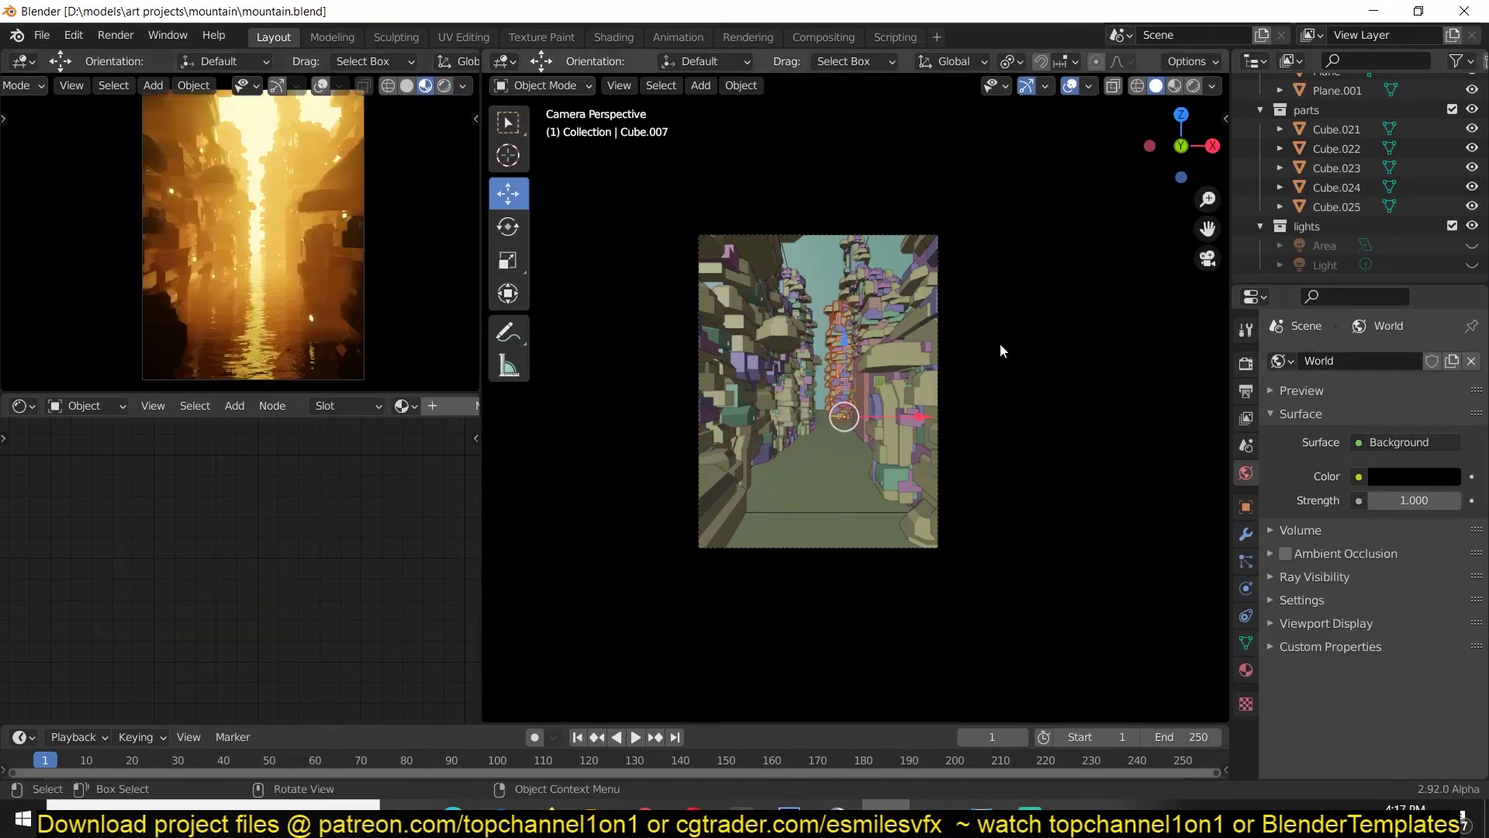
Step: Resize a building block and switch to top view
{"action": "left_click", "coordinate": [873, 349]}
{"action": "key", "text": "s"}
{"action": "left_click", "coordinate": [1018, 312]}
{"action": "left_click", "coordinate": [909, 253]}
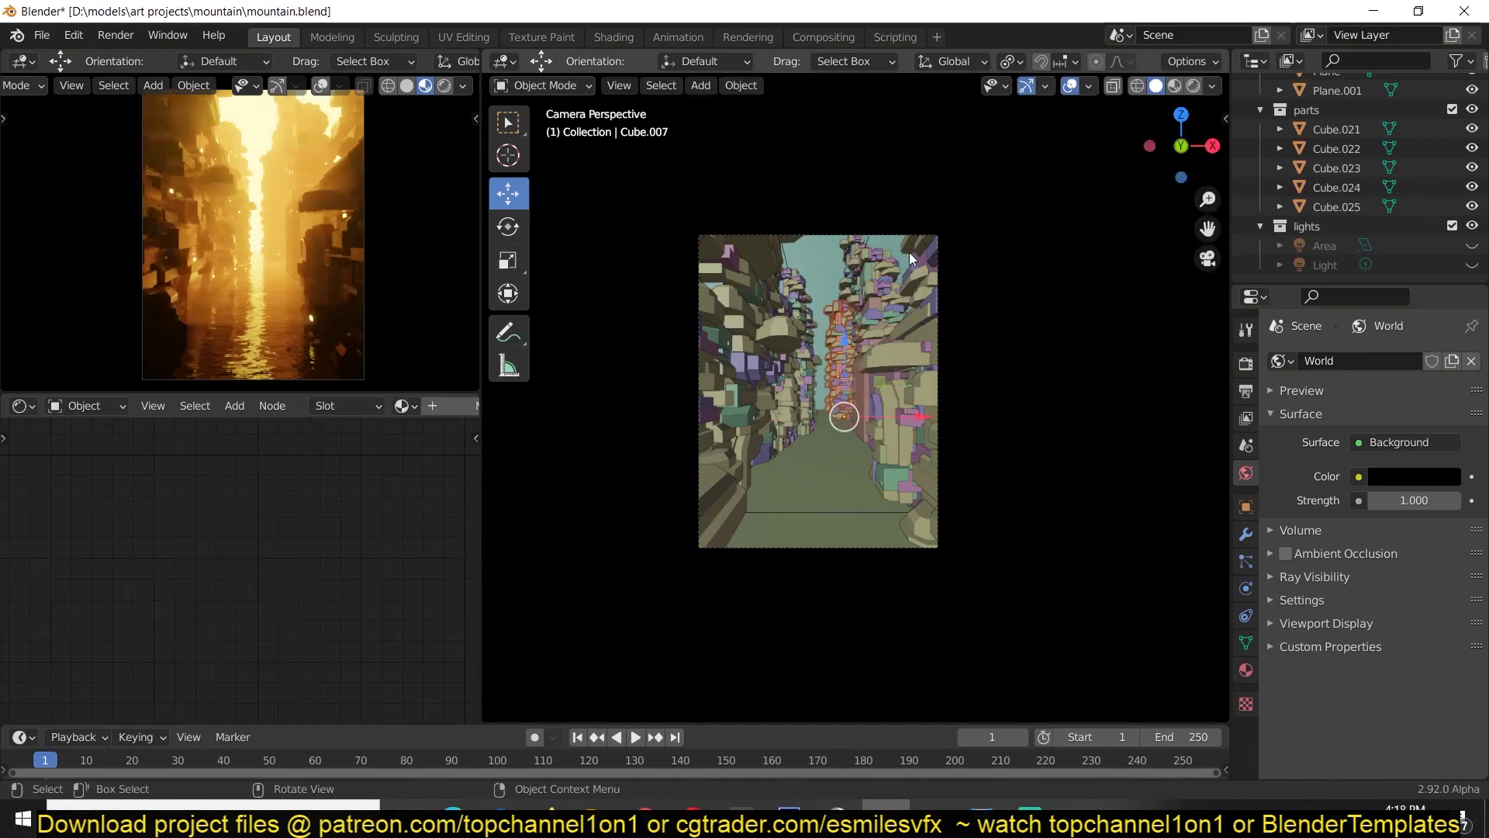
{"action": "key", "text": "KP_7"}
{"action": "scroll", "coordinate": [827, 272], "scroll_direction": "down", "scroll_amount": 4}
Step: Move a tower block to a new position and return to the top view
{"action": "key", "text": "g"}
{"action": "left_click", "coordinate": [882, 428]}
{"action": "middle_click_drag", "start_coordinate": [882, 427], "coordinate": [905, 377]}
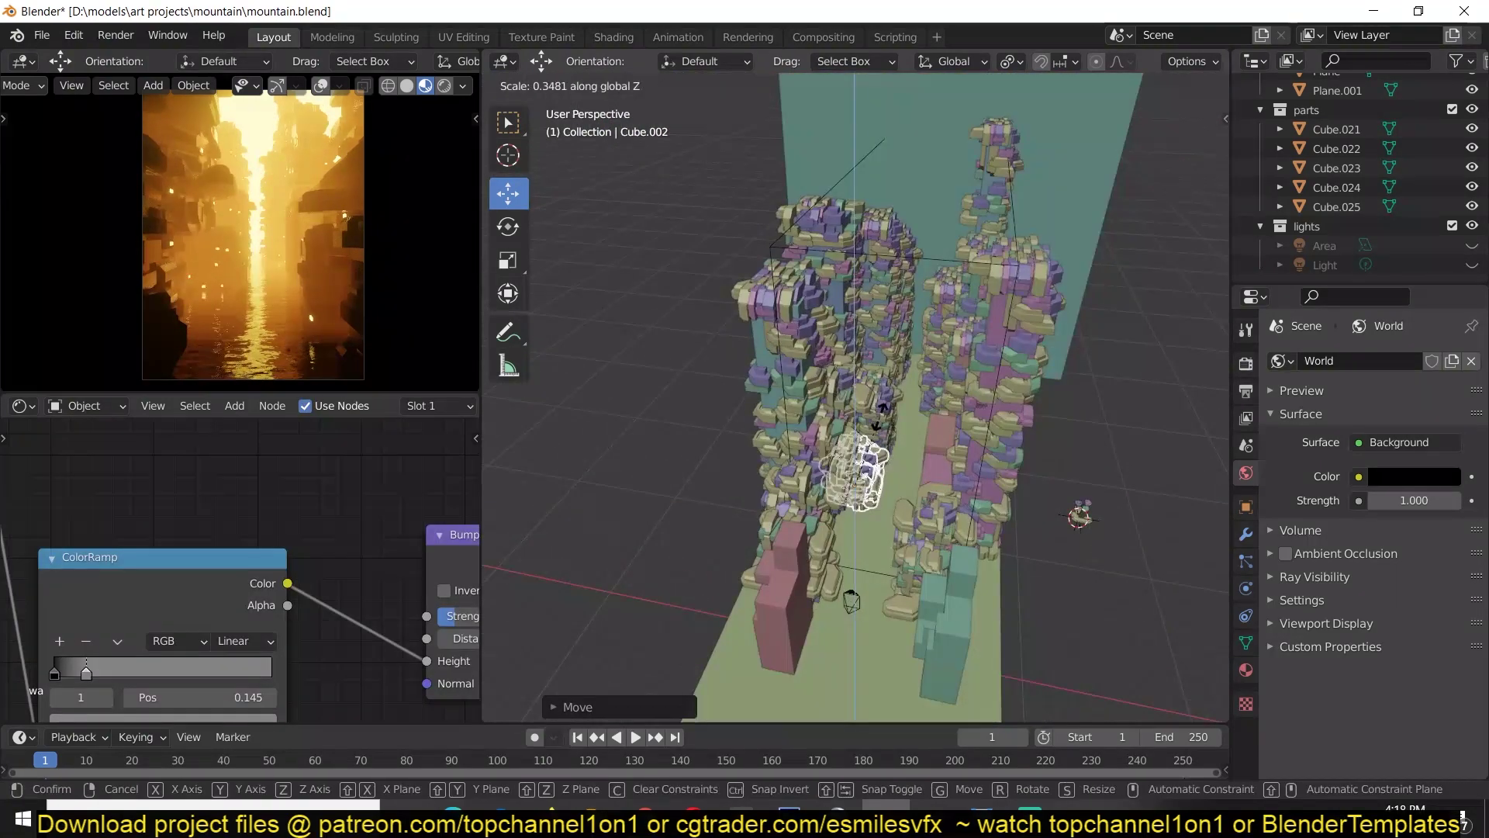
{"action": "key", "text": "KP_7"}
Step: Select the camera and review its render, output and lens settings
{"action": "left_click", "coordinate": [893, 591]}
{"action": "left_click", "coordinate": [1245, 363]}
{"action": "left_click", "coordinate": [1245, 390]}
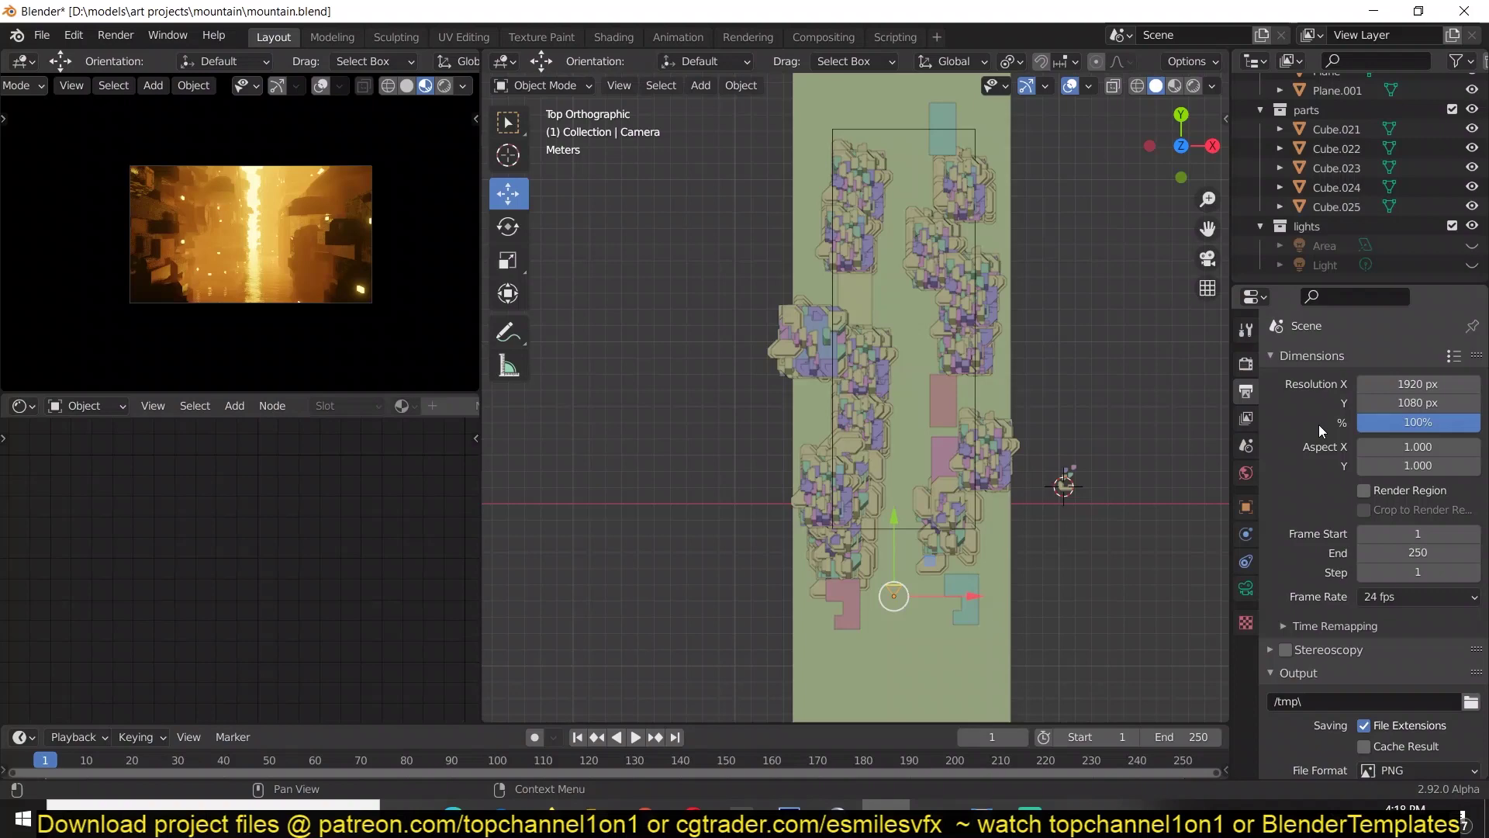
{"action": "left_click", "coordinate": [1246, 588]}
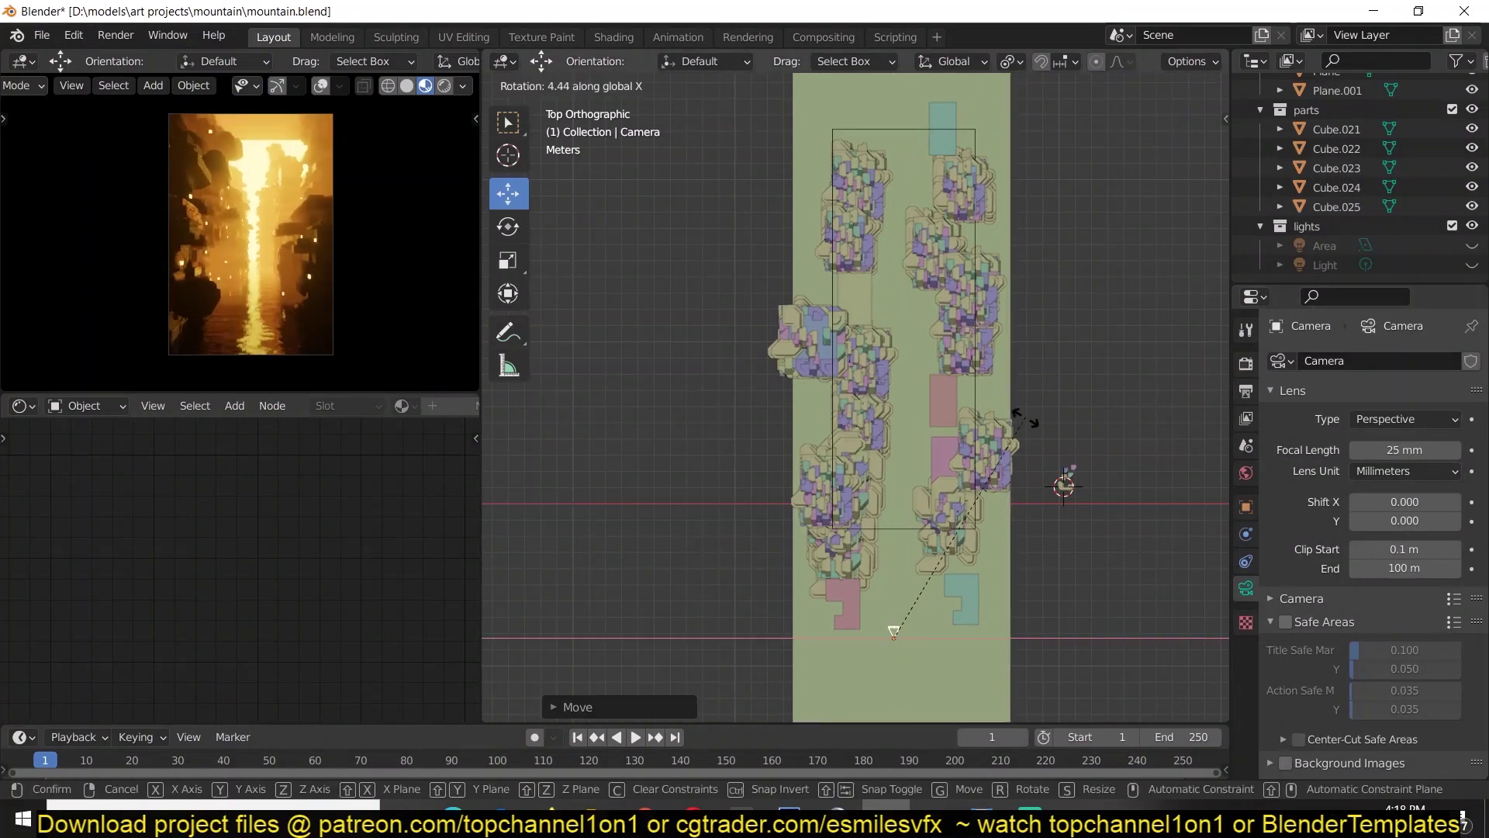
Step: Select the backdrop plane Plane.001 and move it along the vertical axis
{"action": "left_click", "coordinate": [941, 124]}
{"action": "middle_click_drag", "start_coordinate": [941, 125], "coordinate": [826, 154]}
{"action": "key", "text": "g"}
{"action": "key", "text": "z"}
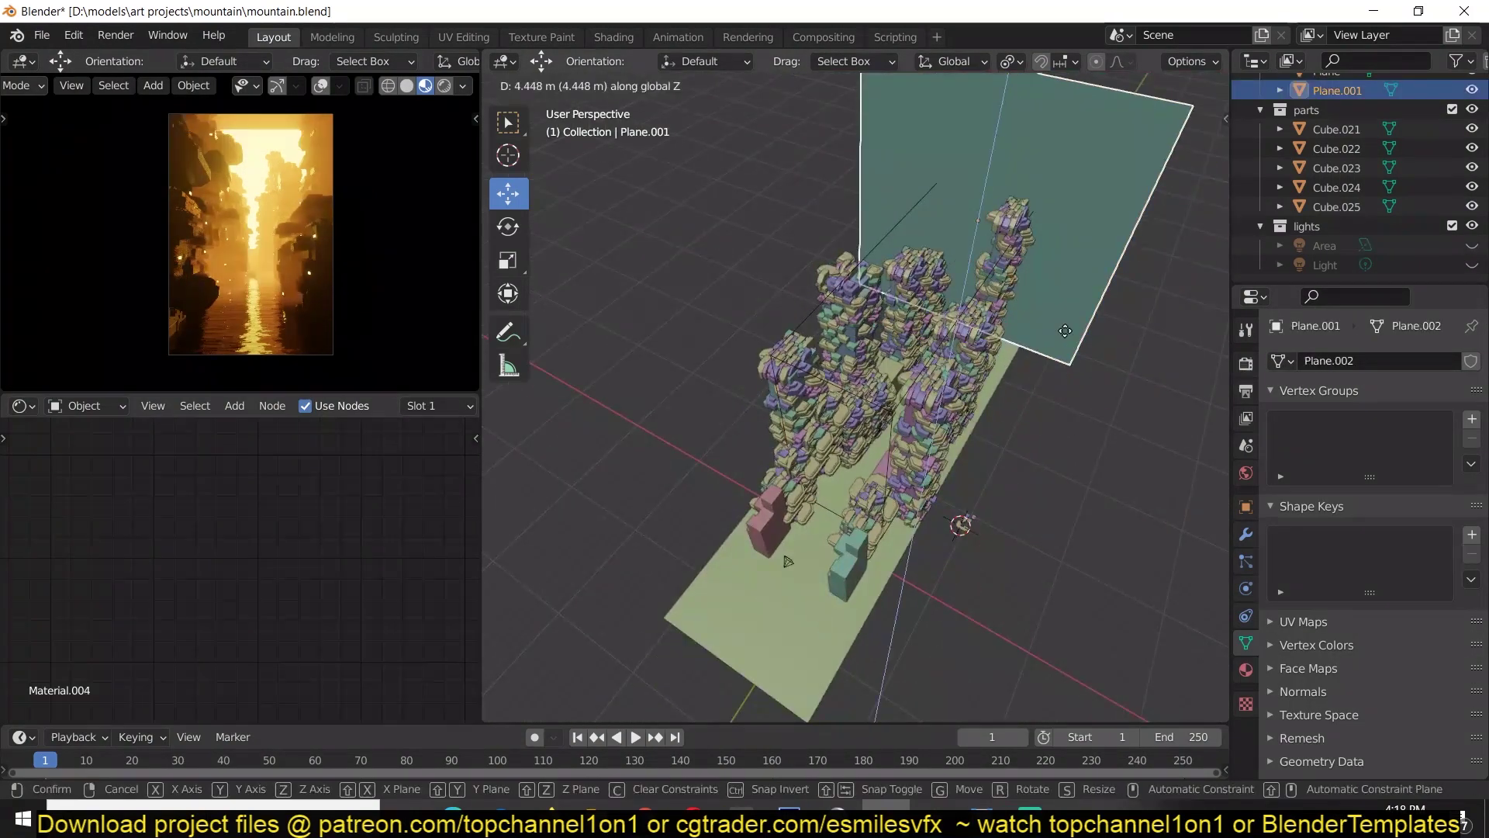
Step: Move the Light in front view, bring up its colour, and save the file
{"action": "left_click", "coordinate": [1441, 262]}
{"action": "key", "text": "KP_1"}
{"action": "key", "text": "g"}
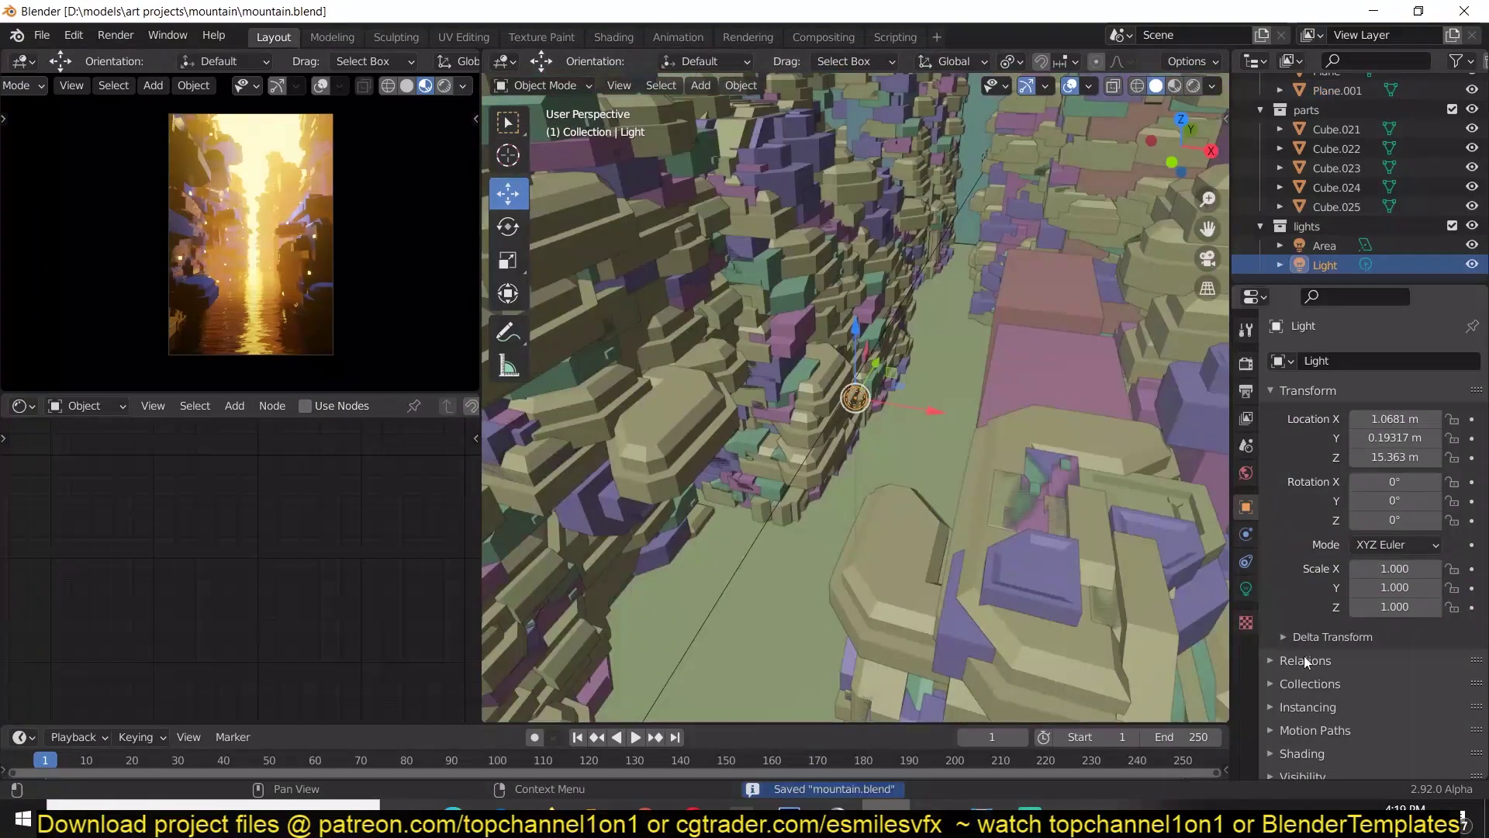
{"action": "left_click", "coordinate": [1245, 588]}
{"action": "left_click", "coordinate": [1405, 466]}
{"action": "key", "text": "ctrl+s"}
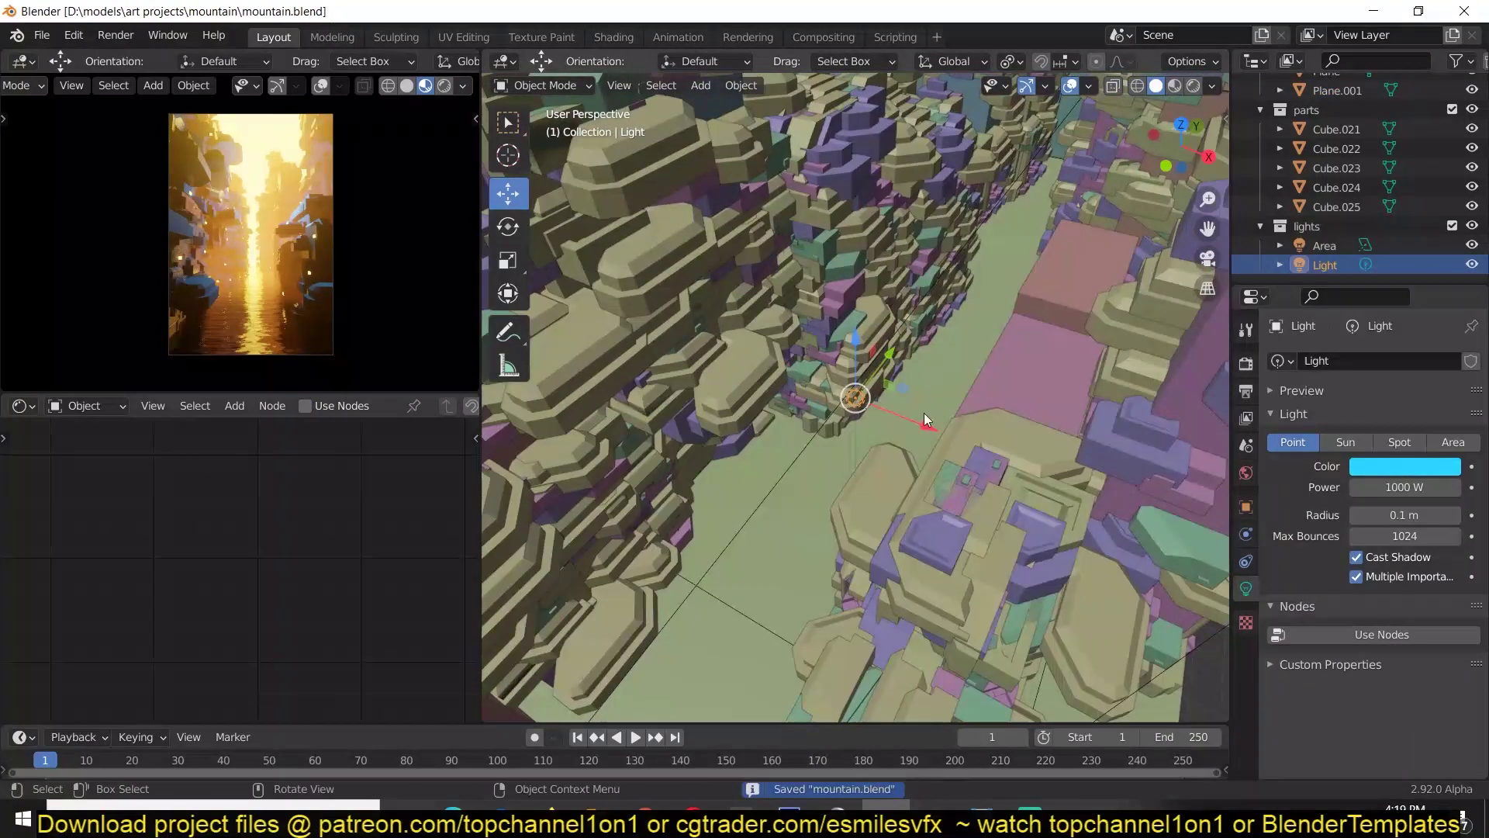
Step: Deselect everything, select the big cube enclosing the city, and begin scaling it
{"action": "key", "text": "alt+a"}
{"action": "middle_click_drag", "start_coordinate": [1016, 441], "coordinate": [1029, 476]}
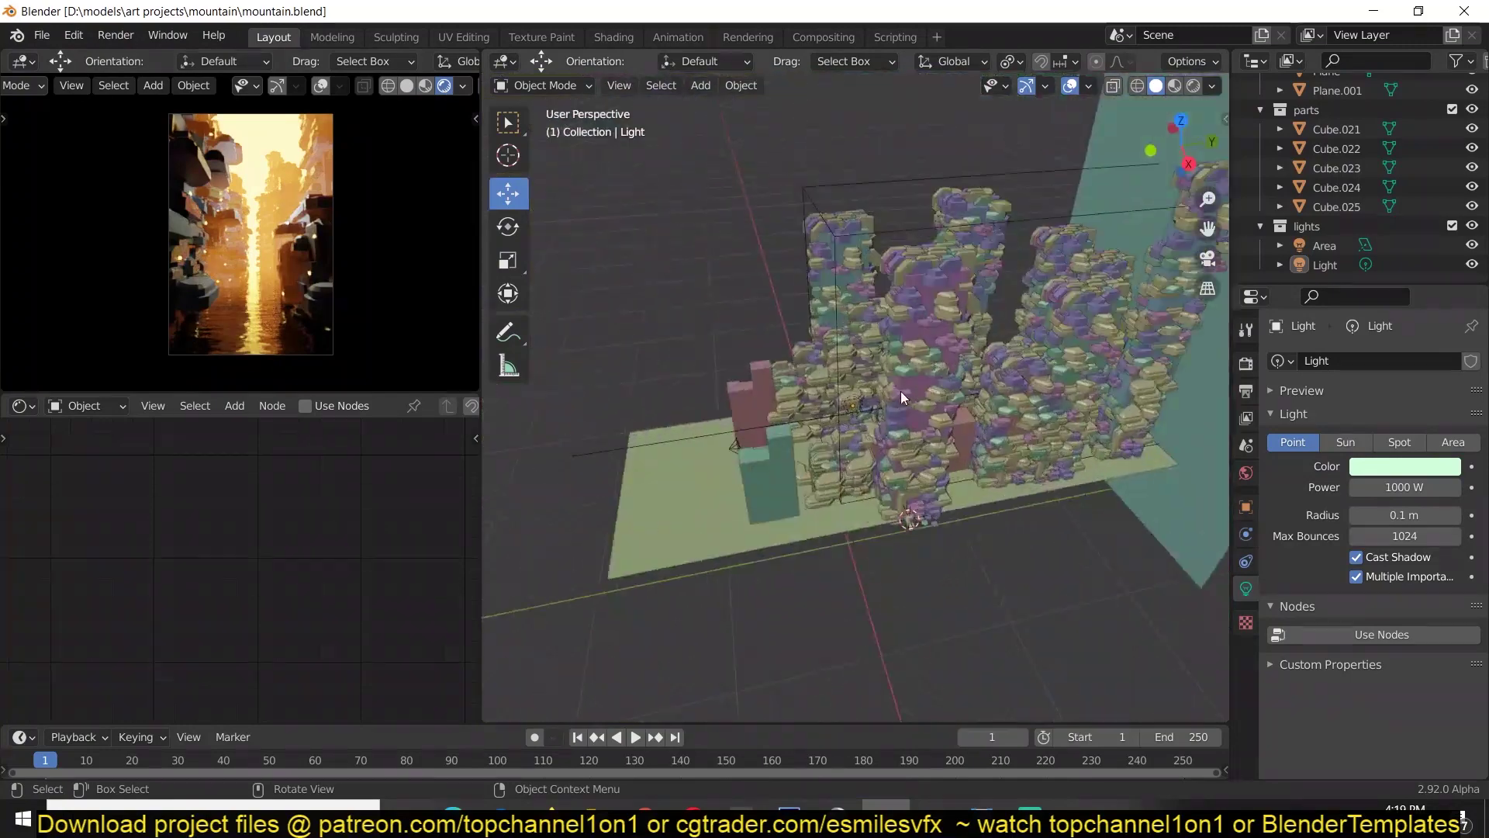
{"action": "left_click", "coordinate": [901, 391]}
{"action": "key", "text": "s"}
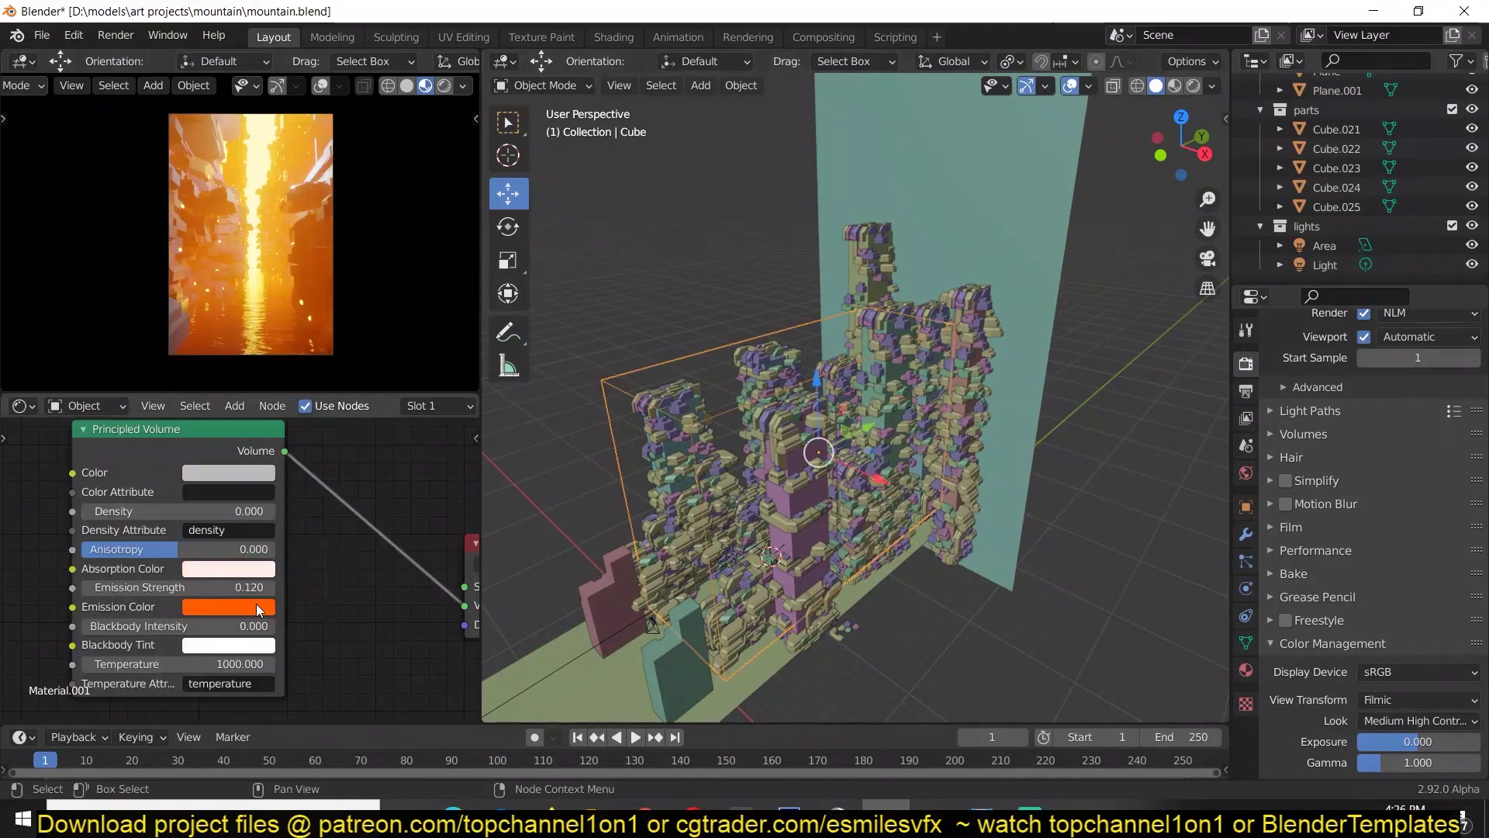
Step: Shift the volume emission to a redder orange, scale up Cube.004, and save
{"action": "left_click", "coordinate": [229, 607]}
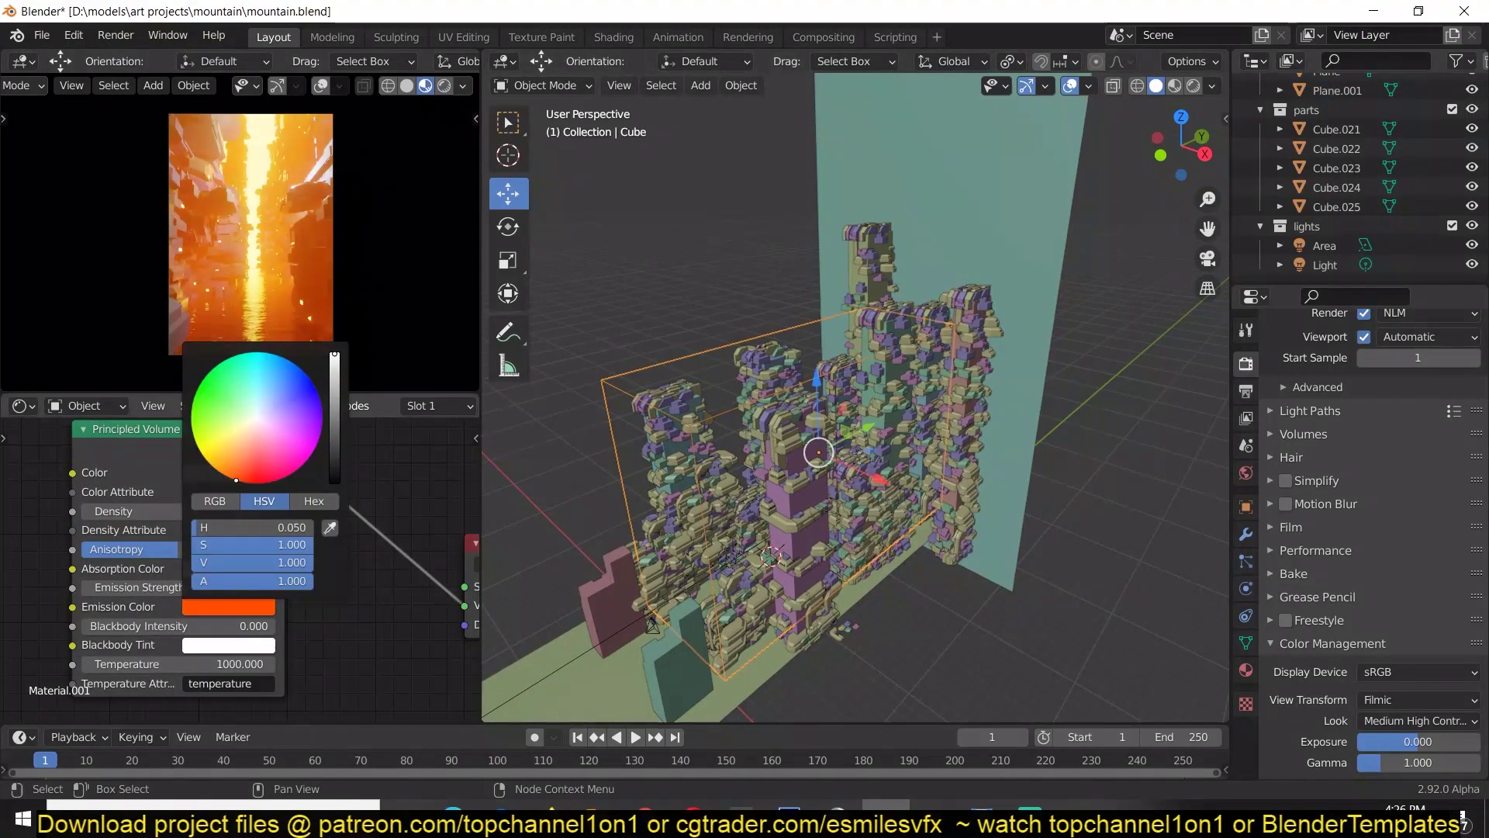
{"action": "left_click", "coordinate": [229, 606]}
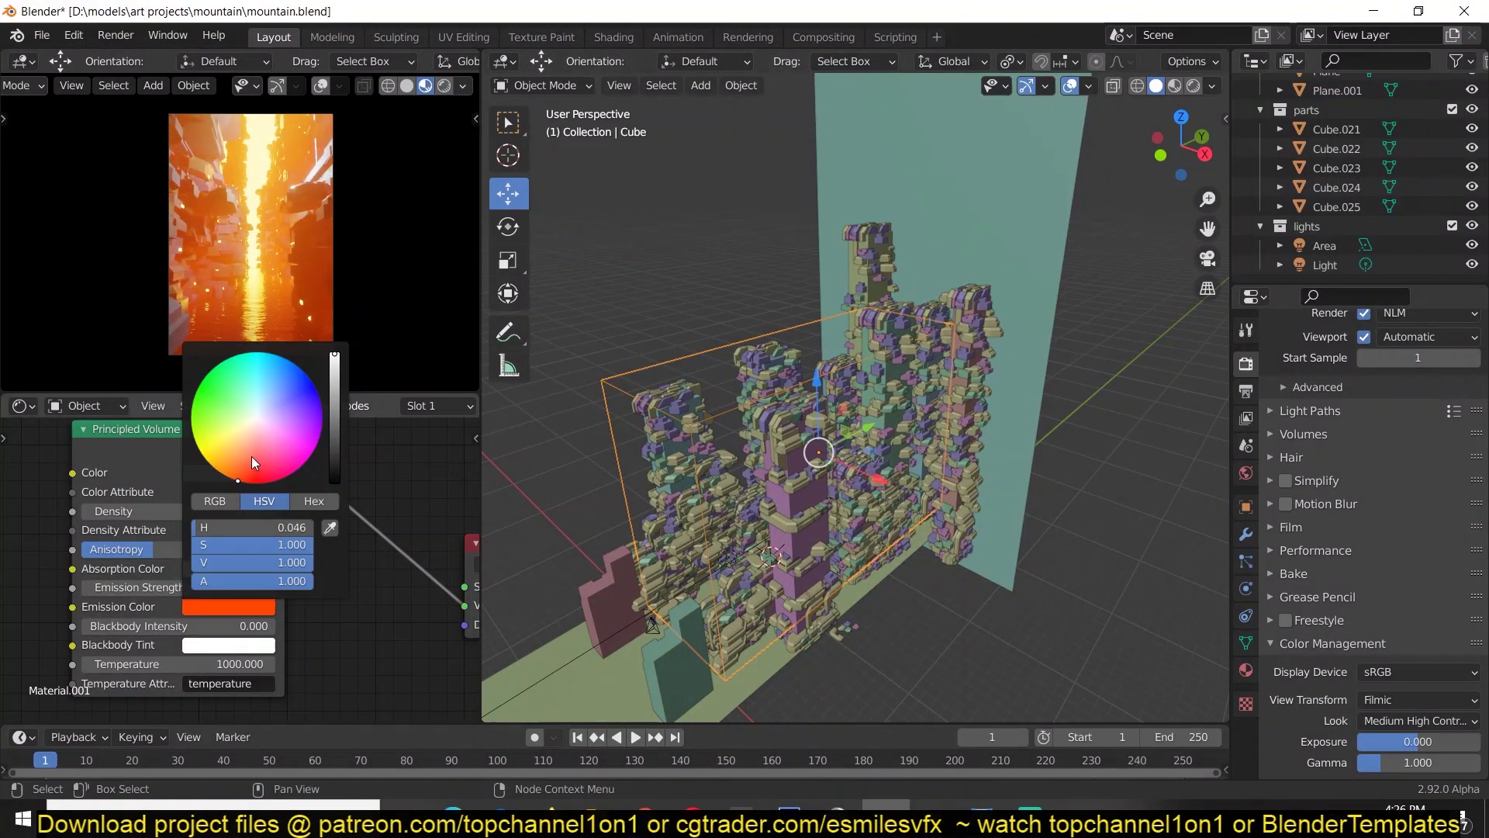
{"action": "left_click", "coordinate": [231, 478]}
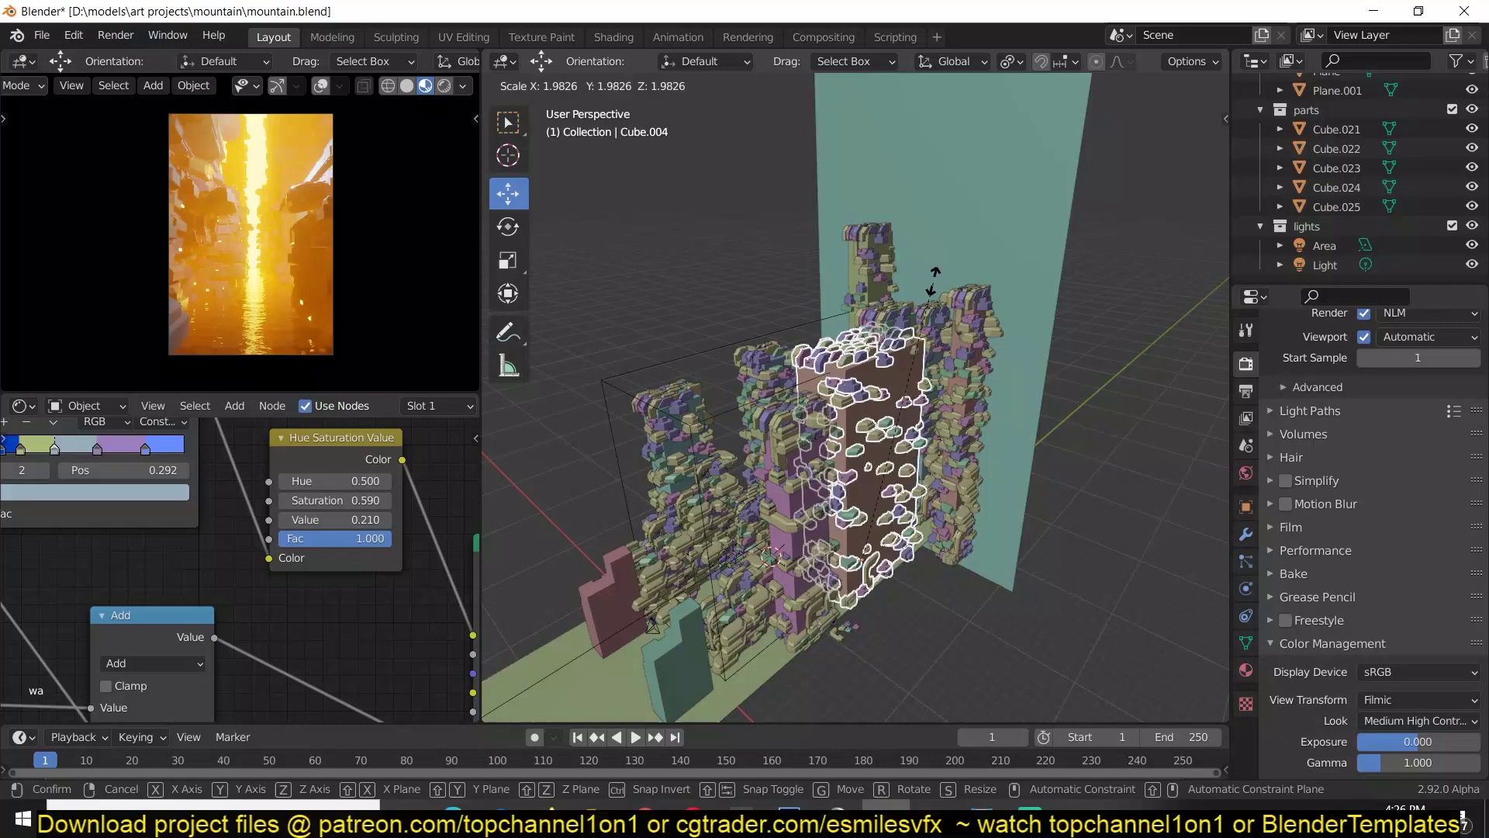
{"action": "left_click", "coordinate": [941, 223]}
{"action": "key", "text": "ctrl+s"}
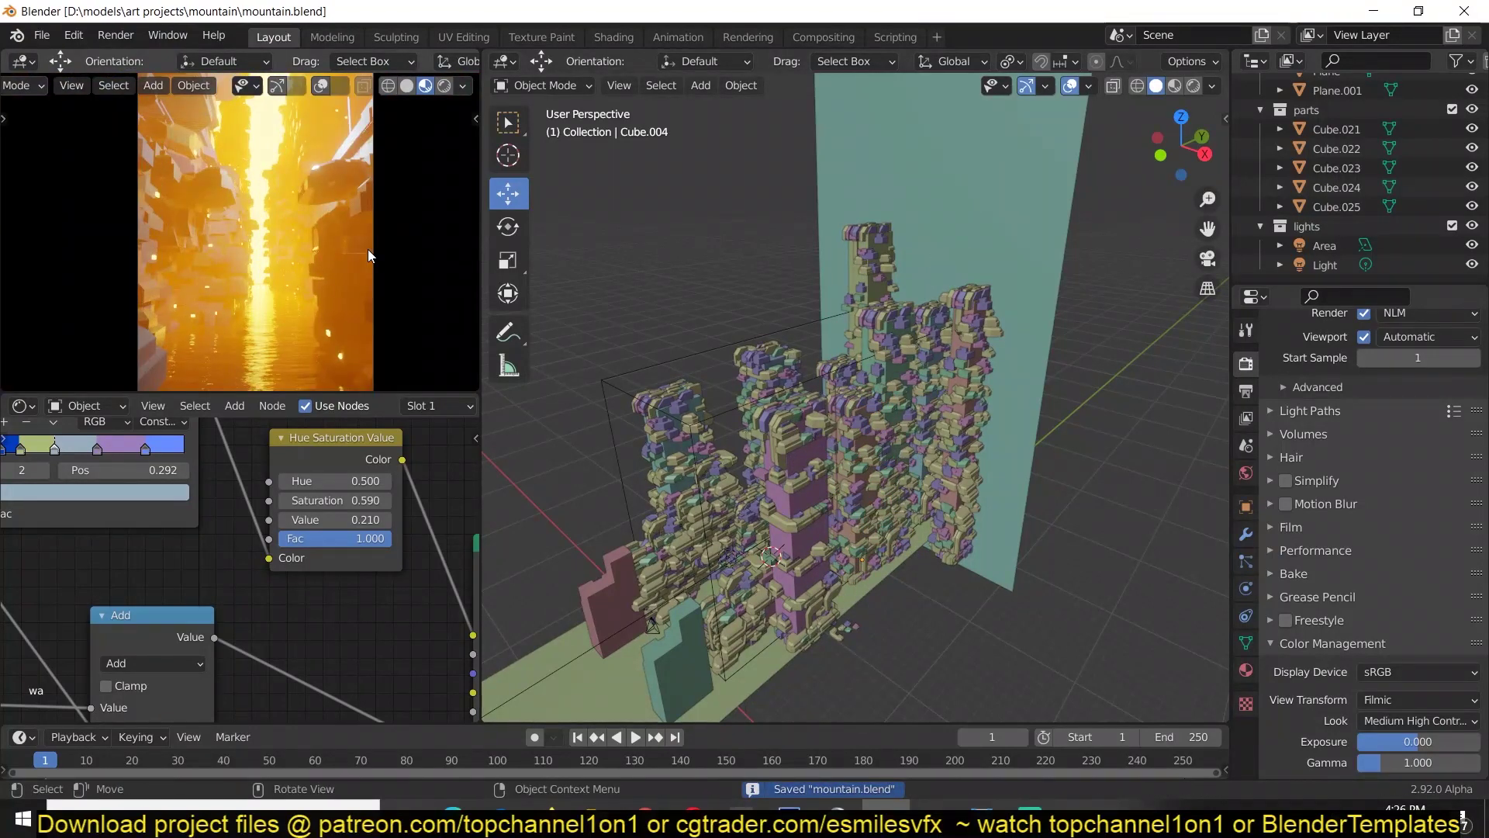
Step: Make the camera active and check its properties and render settings
{"action": "left_click", "coordinate": [651, 625]}
{"action": "left_click", "coordinate": [1247, 588]}
{"action": "left_click", "coordinate": [1246, 364]}
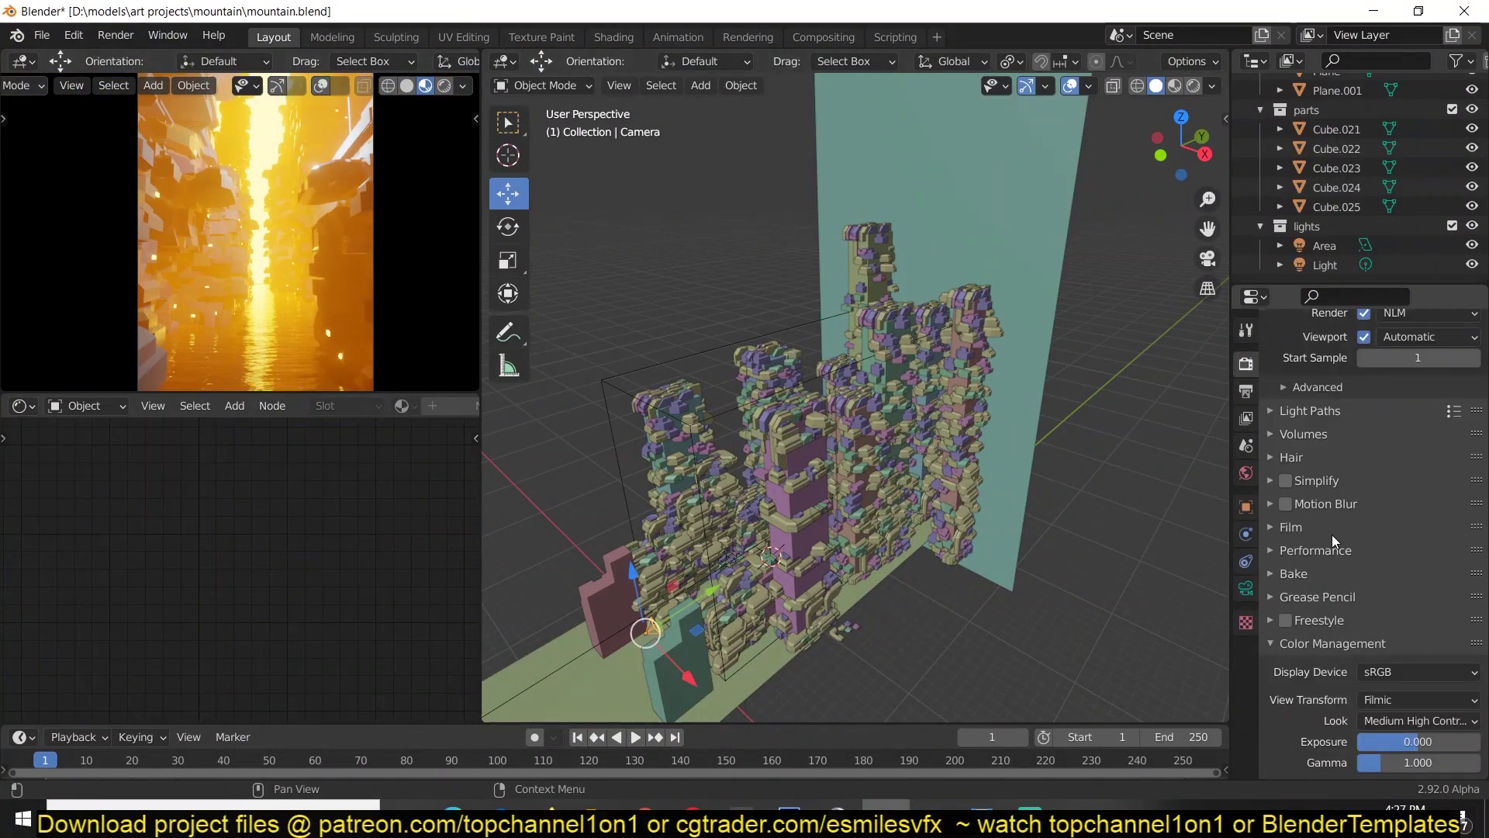
{"action": "scroll", "coordinate": [1378, 379], "scroll_direction": "up", "scroll_amount": 7}
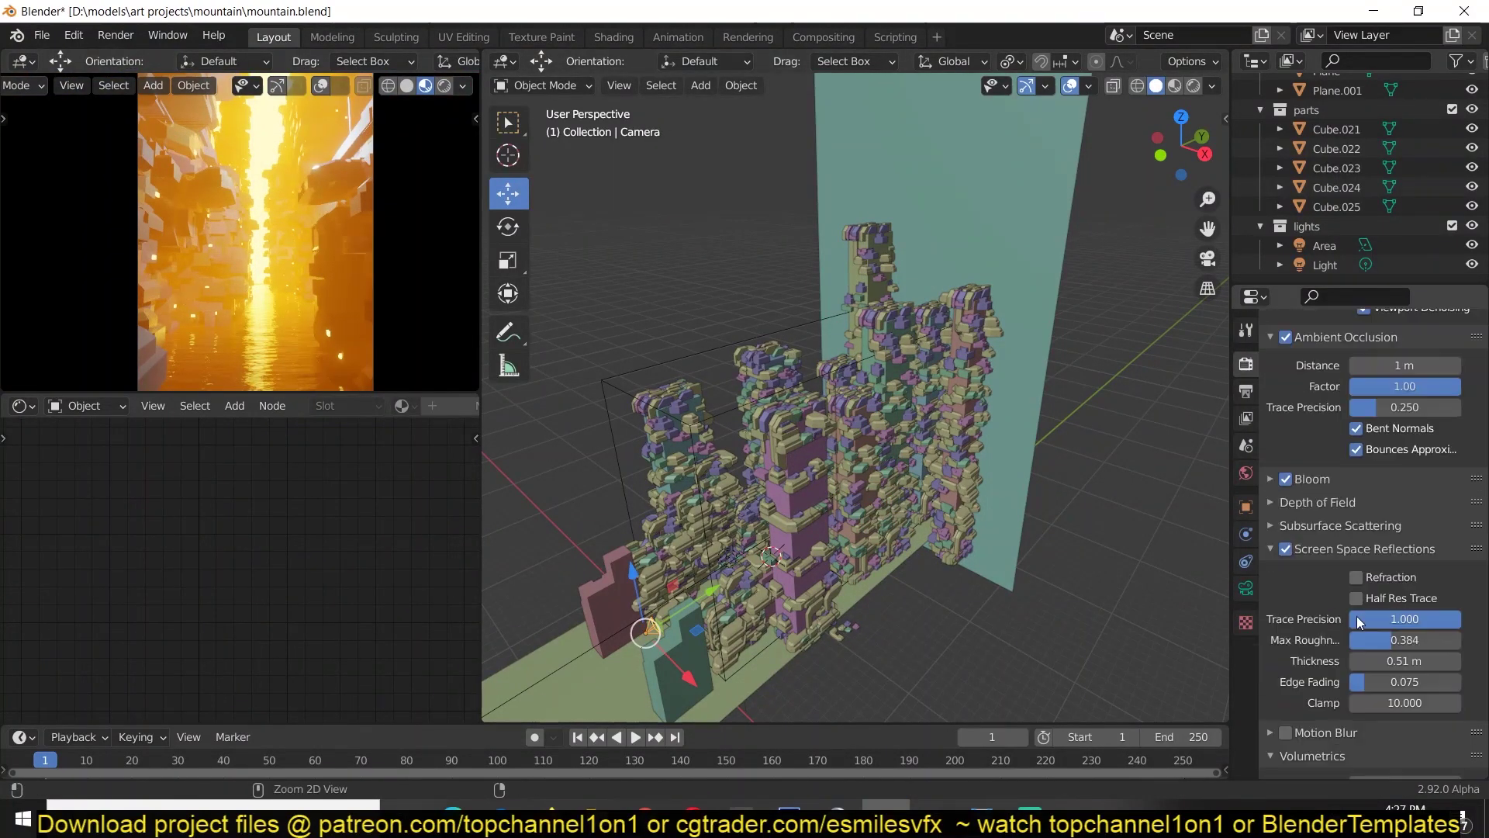
{"action": "scroll", "coordinate": [1373, 543], "scroll_direction": "down", "scroll_amount": 10}
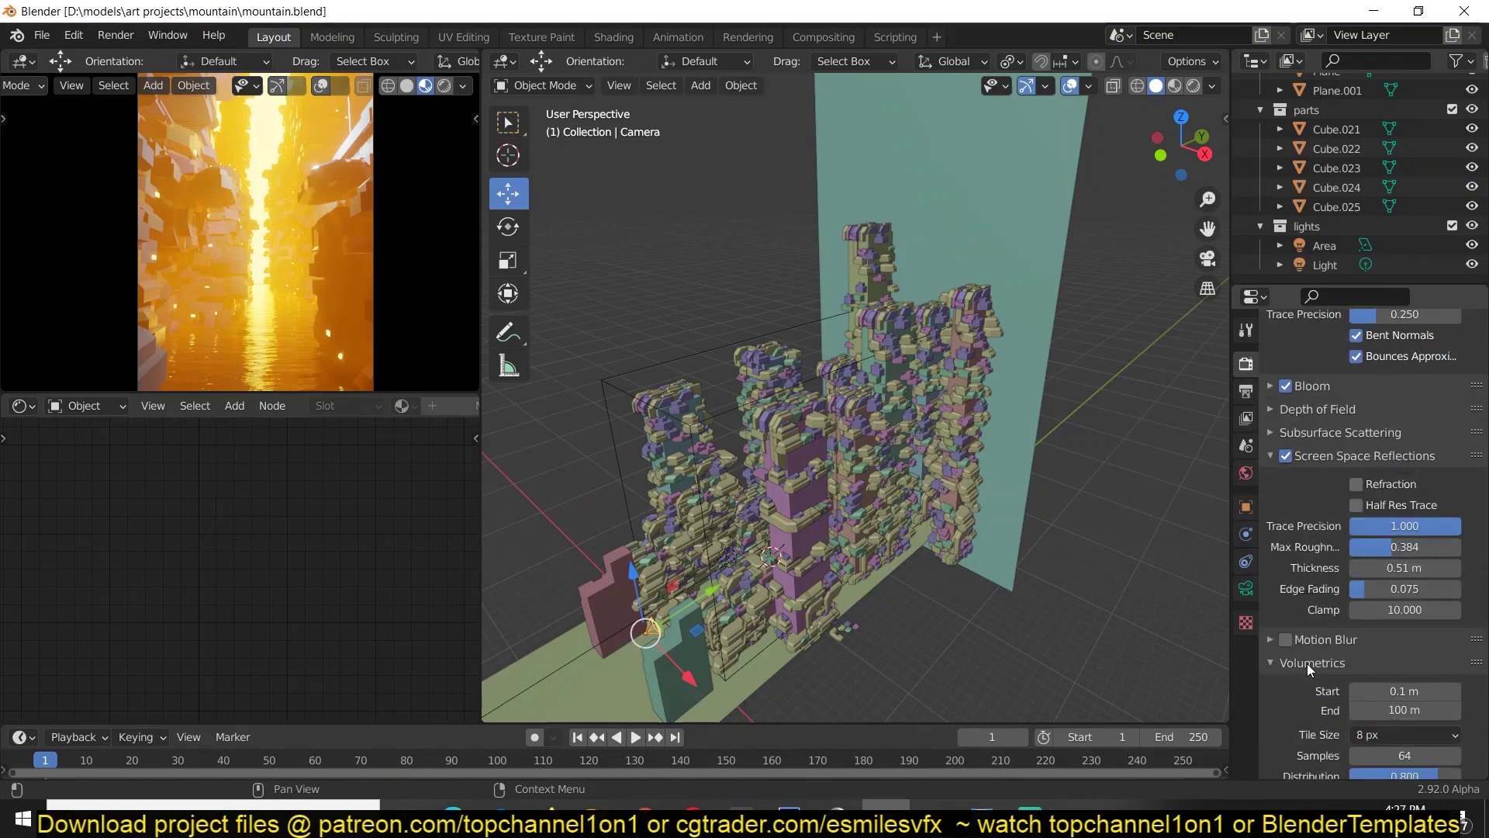
Step: Lower the volumetrics Start to 0.19 m and paste the astronaut rig into the city
{"action": "left_click_drag", "start_coordinate": [1405, 567], "coordinate": [1365, 567]}
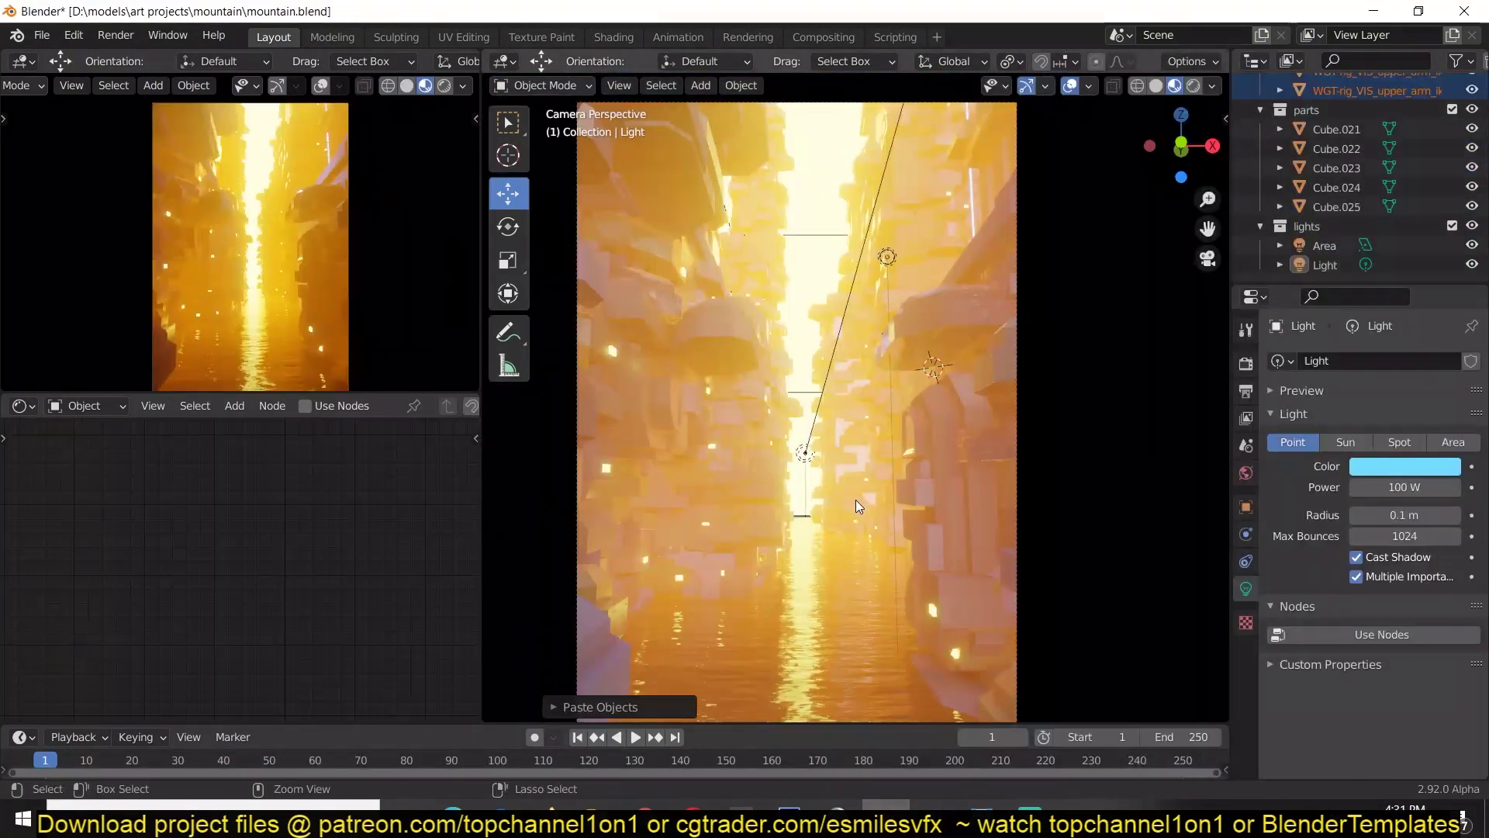
{"action": "key", "text": "ctrl+v"}
{"action": "key", "text": "KP_3"}
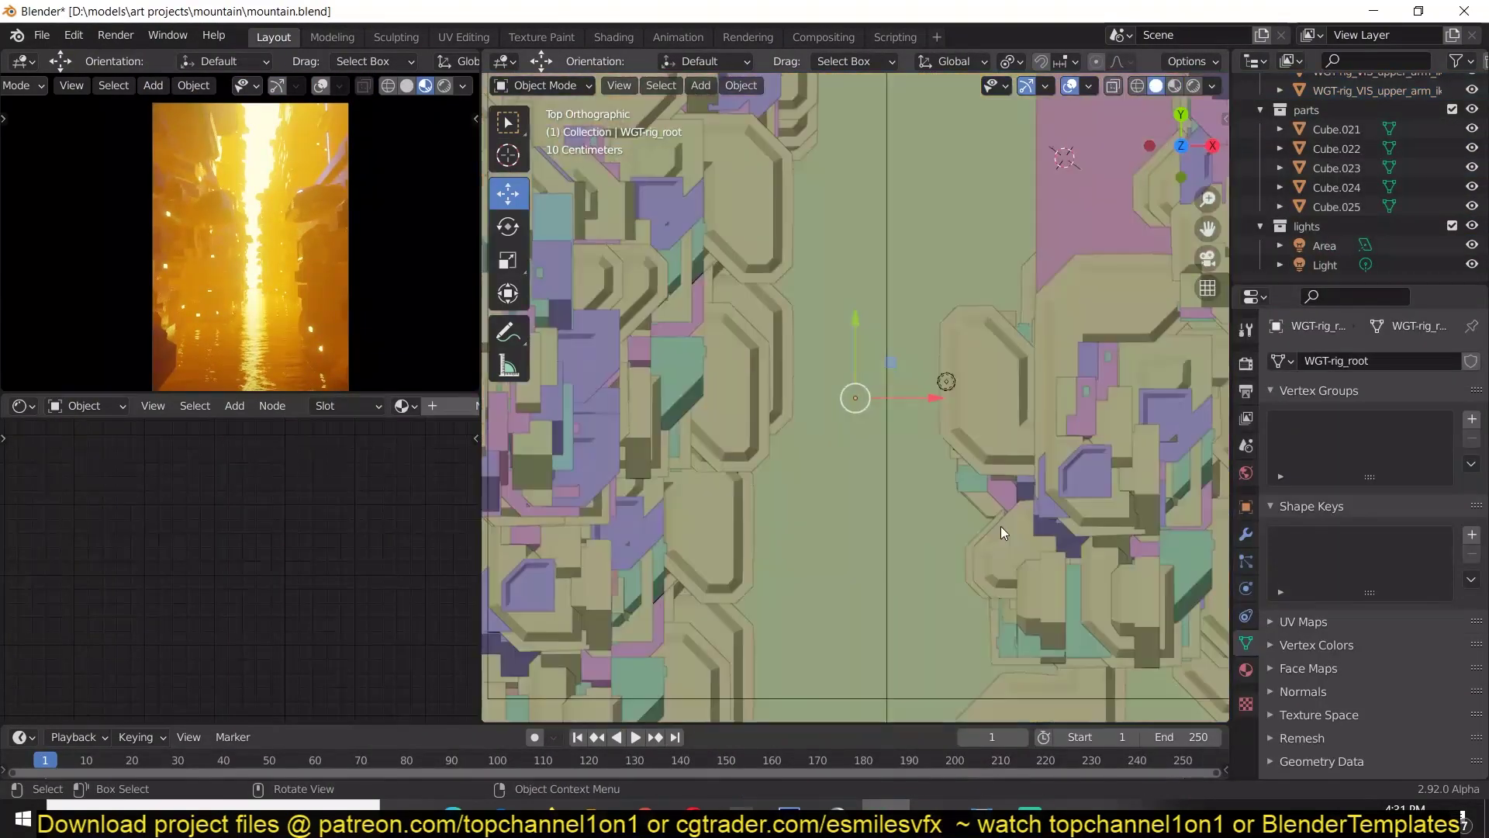
{"action": "scroll", "coordinate": [892, 310], "scroll_direction": "down", "scroll_amount": 3}
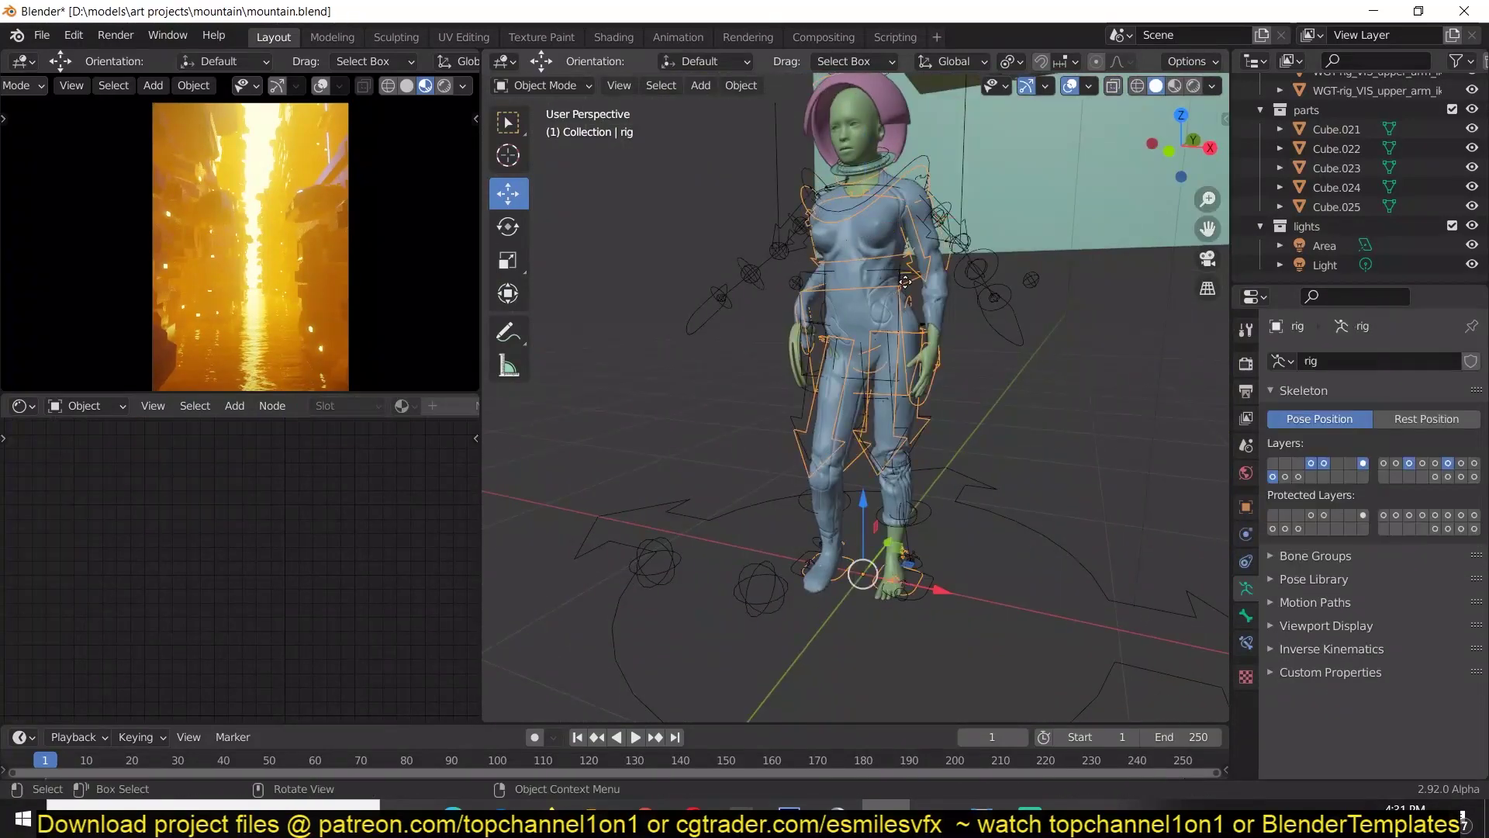
{"action": "scroll", "coordinate": [928, 315], "scroll_direction": "down", "scroll_amount": 3}
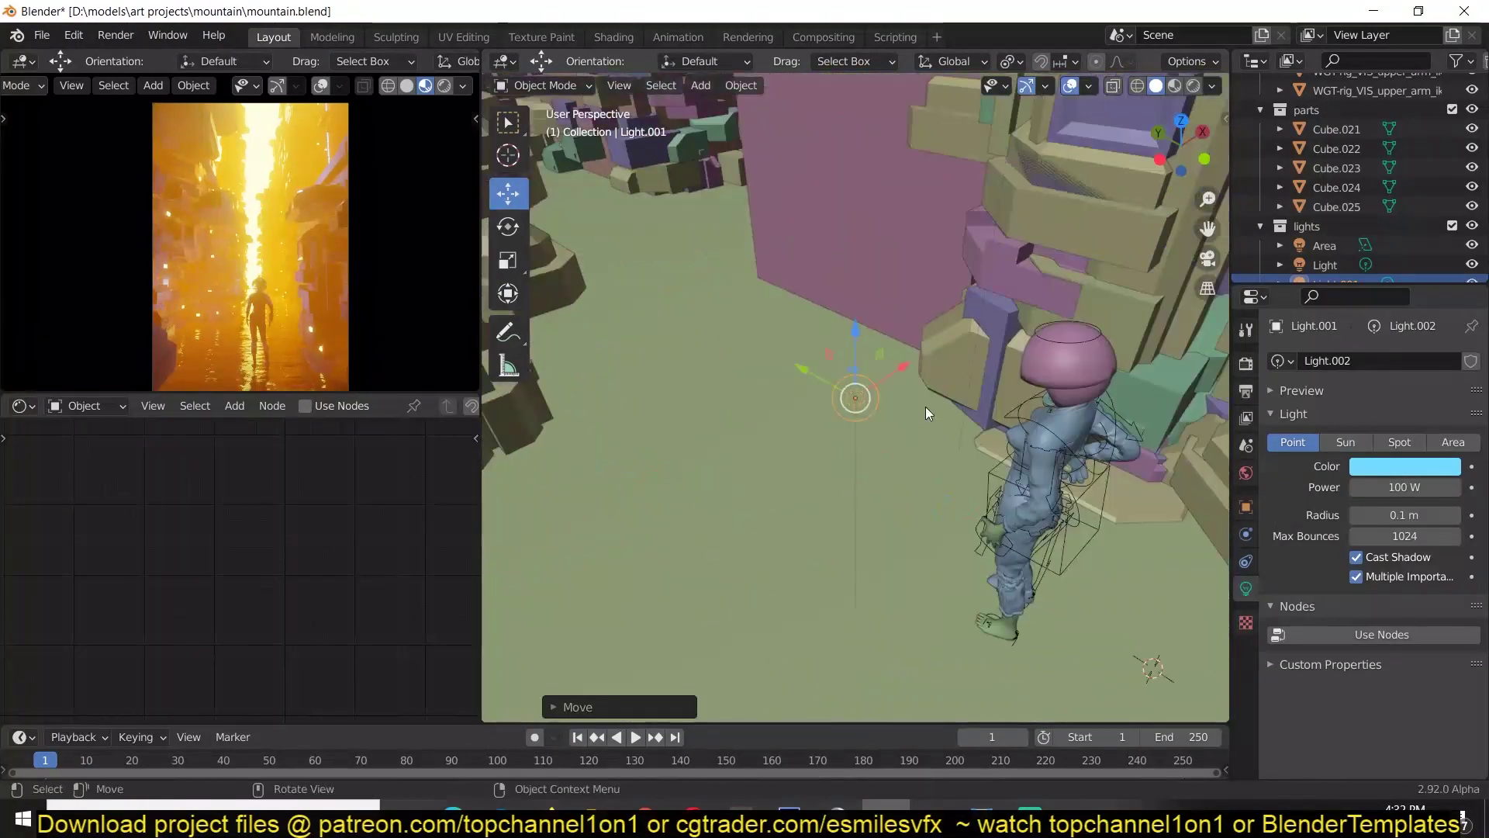
Step: Change the new point light's colour to teal
{"action": "middle_click_drag", "start_coordinate": [925, 406], "coordinate": [743, 263]}
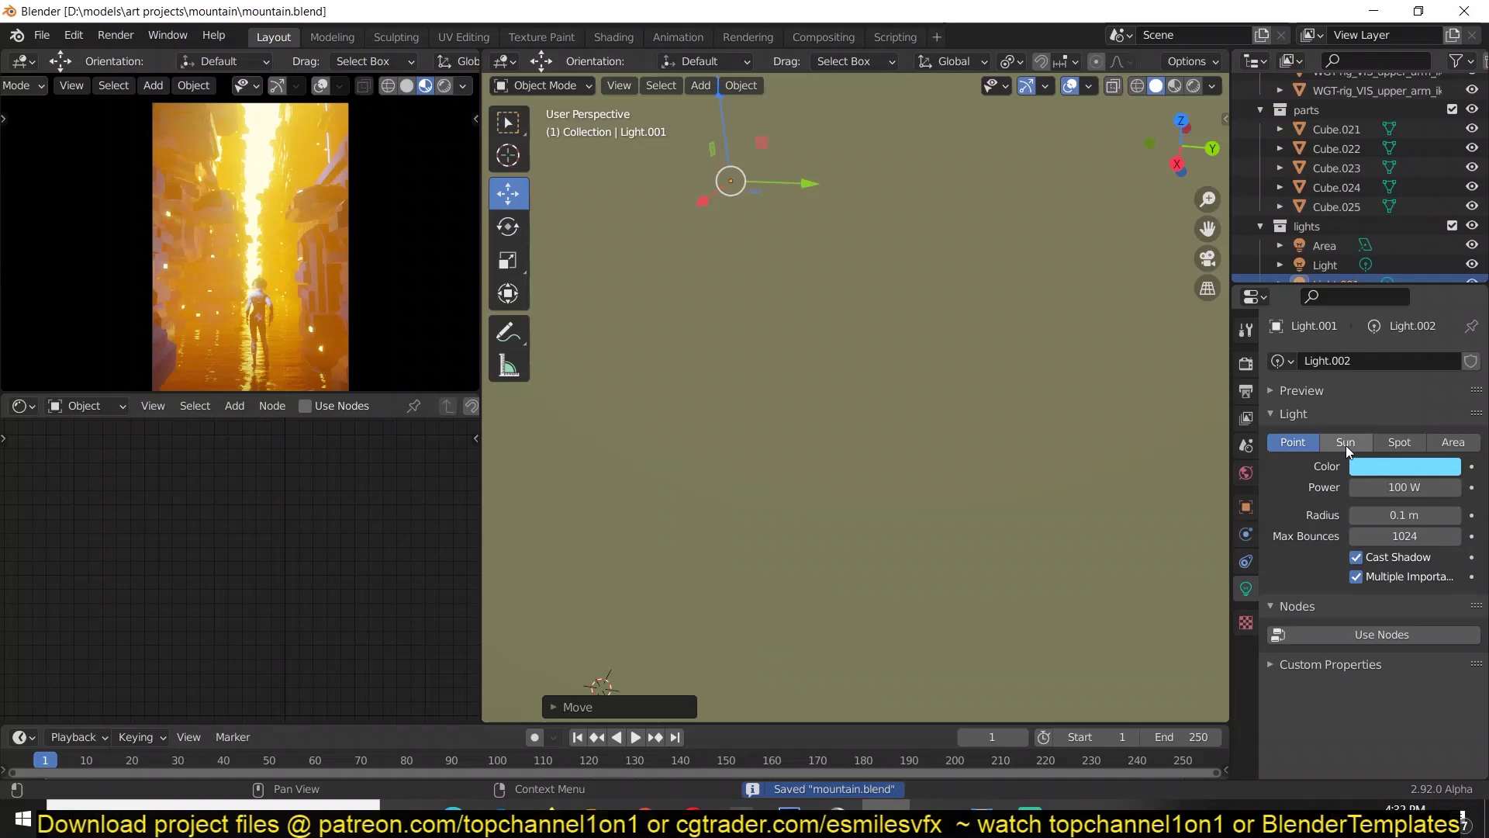
{"action": "left_click", "coordinate": [1405, 466]}
{"action": "left_click", "coordinate": [1341, 293]}
{"action": "left_click_drag", "start_coordinate": [1340, 302], "coordinate": [1385, 258]}
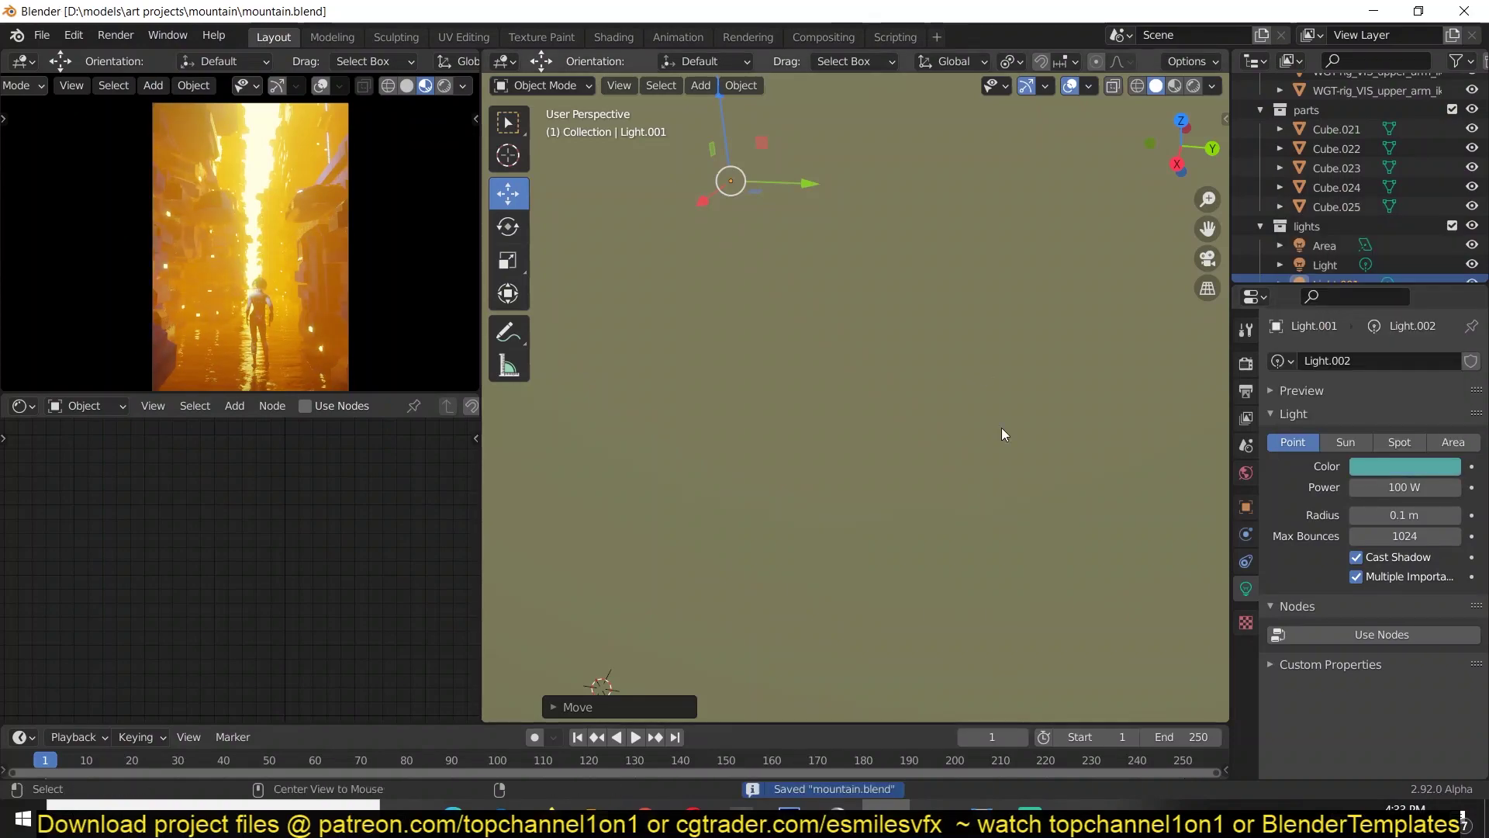
Step: Switch to solid shading, save, and select the astronaut rig in front view
{"action": "mouse_move", "coordinate": [1002, 427]}
{"action": "middle_mouse_down"}
{"action": "mouse_move", "coordinate": [770, 424]}
{"action": "mouse_move", "coordinate": [929, 269]}
{"action": "mouse_move", "coordinate": [751, 355]}
{"action": "mouse_move", "coordinate": [993, 413]}
{"action": "mouse_move", "coordinate": [905, 528]}
{"action": "middle_mouse_up"}
{"action": "key", "text": "z"}
{"action": "key", "text": "ctrl+s"}
{"action": "left_click", "coordinate": [904, 527]}
{"action": "middle_click_drag", "start_coordinate": [960, 570], "coordinate": [912, 391], "text": "shift"}
{"action": "key", "text": "KP_1"}
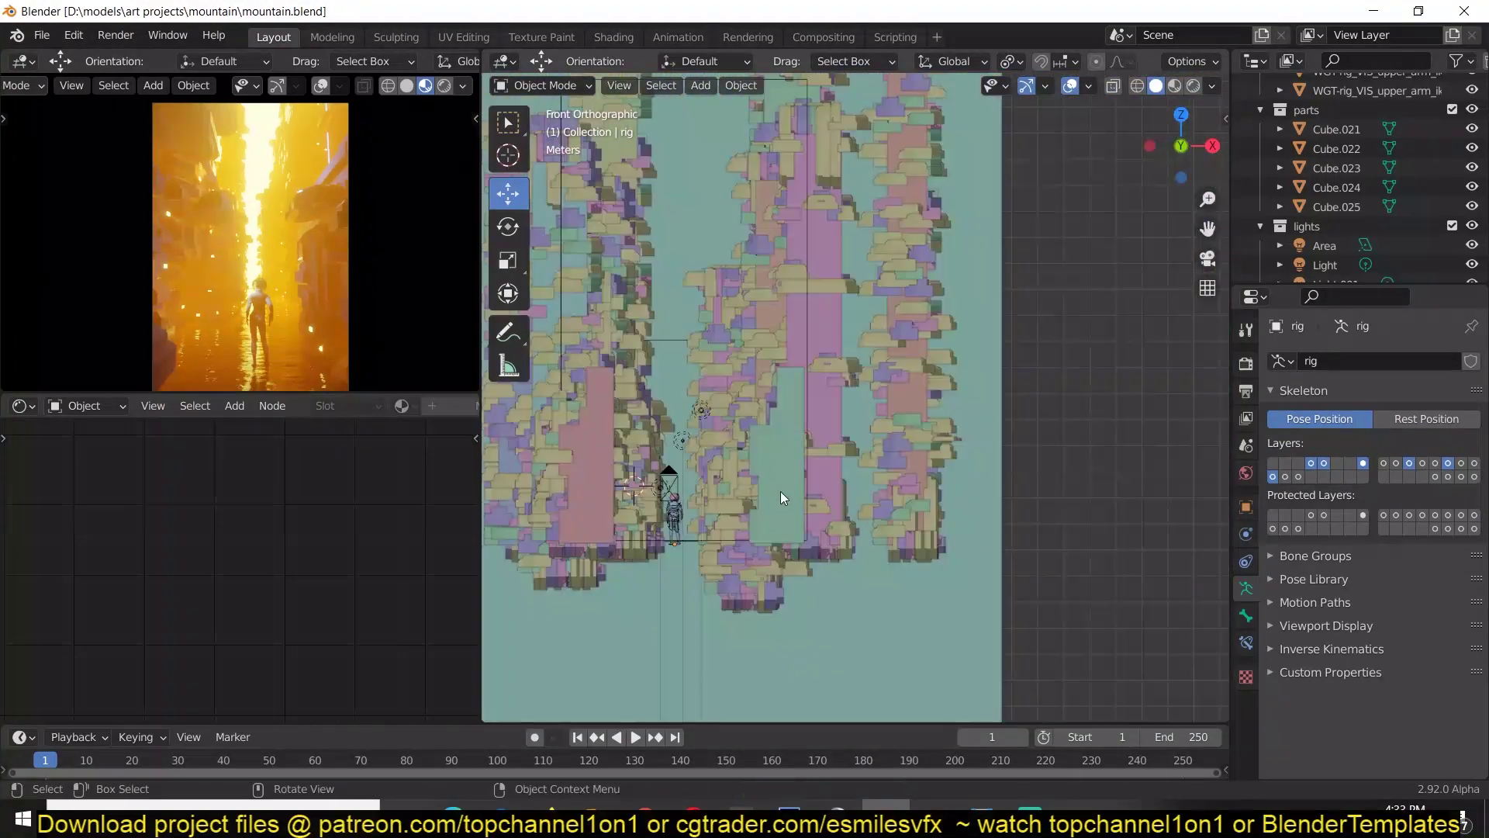
Step: Add a plane, rotate it upright, and move it into position
{"action": "key", "text": "shift+a"}
{"action": "left_click", "coordinate": [729, 442]}
{"action": "key", "text": "r"}
{"action": "left_click", "coordinate": [837, 101]}
{"action": "key", "text": "g"}
{"action": "left_click", "coordinate": [1039, 374]}
{"action": "key", "text": "KP_Divide"}
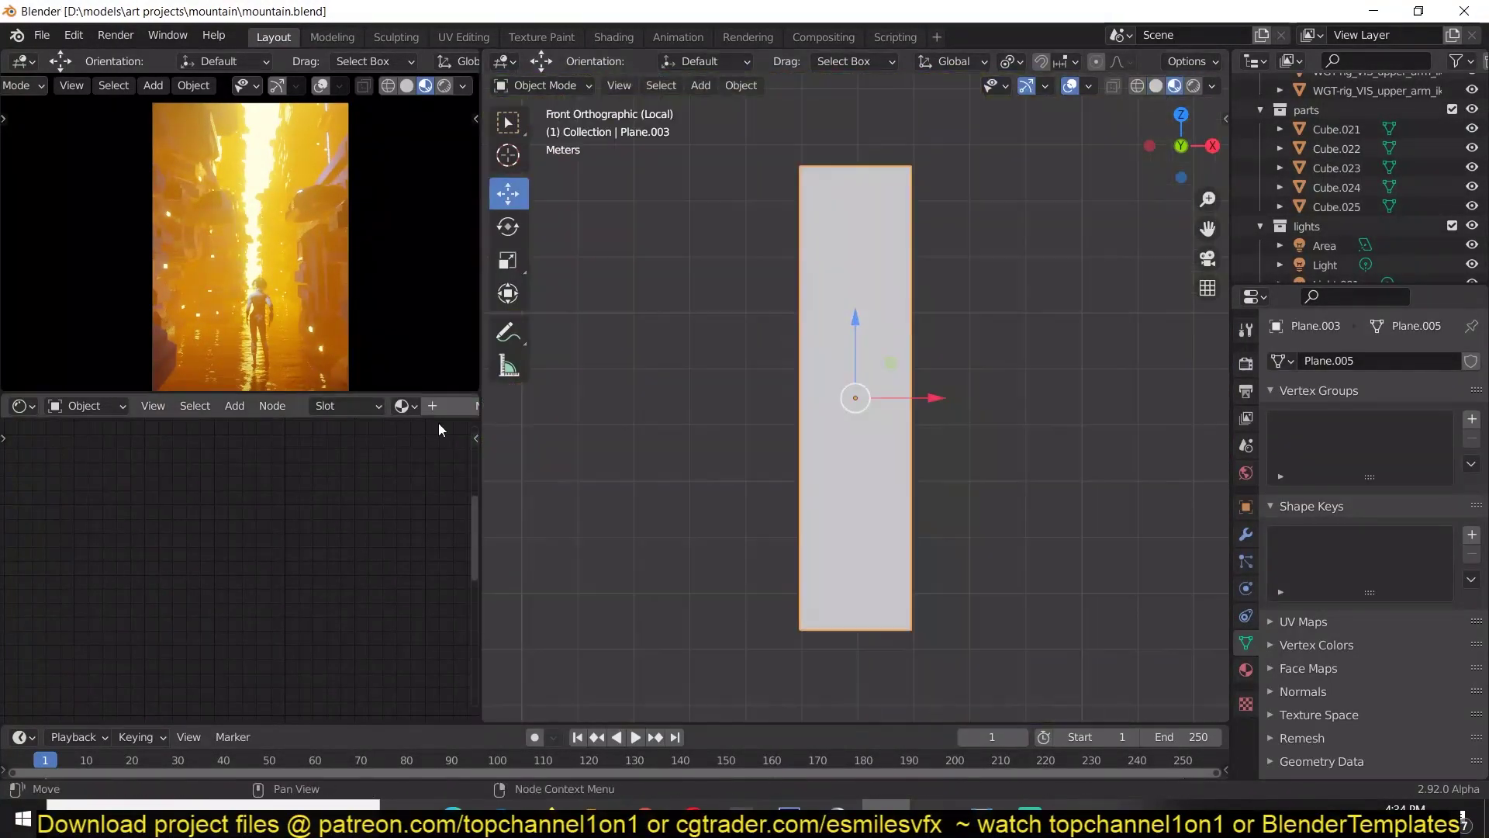
Step: Give the plane a new material and set its blend mode to transparency
{"action": "left_click", "coordinate": [432, 405]}
{"action": "key", "text": "shift+a"}
{"action": "mouse_move", "coordinate": [205, 608]}
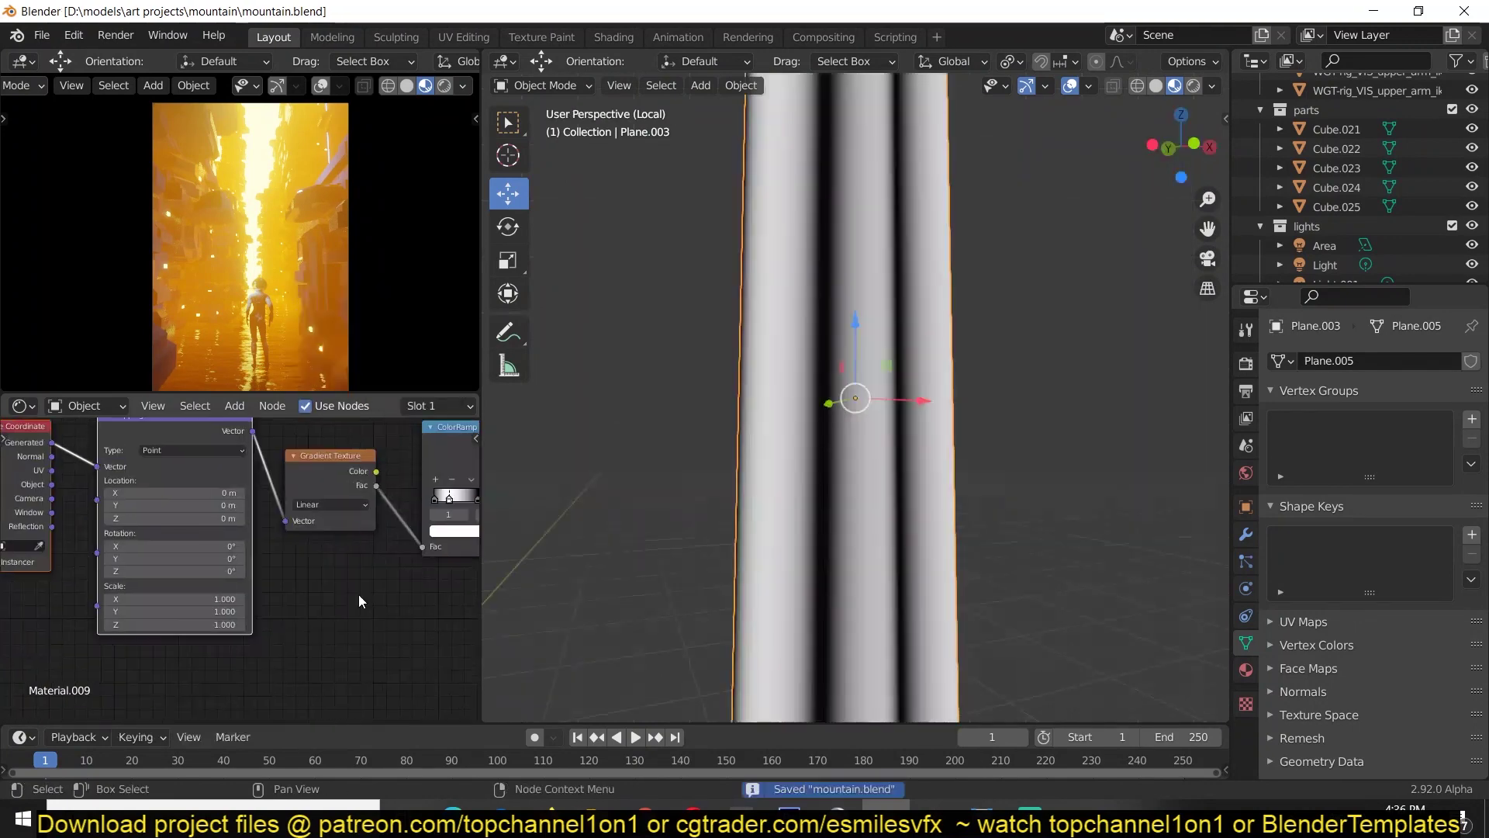
{"action": "middle_click_drag", "start_coordinate": [822, 403], "coordinate": [840, 380]}
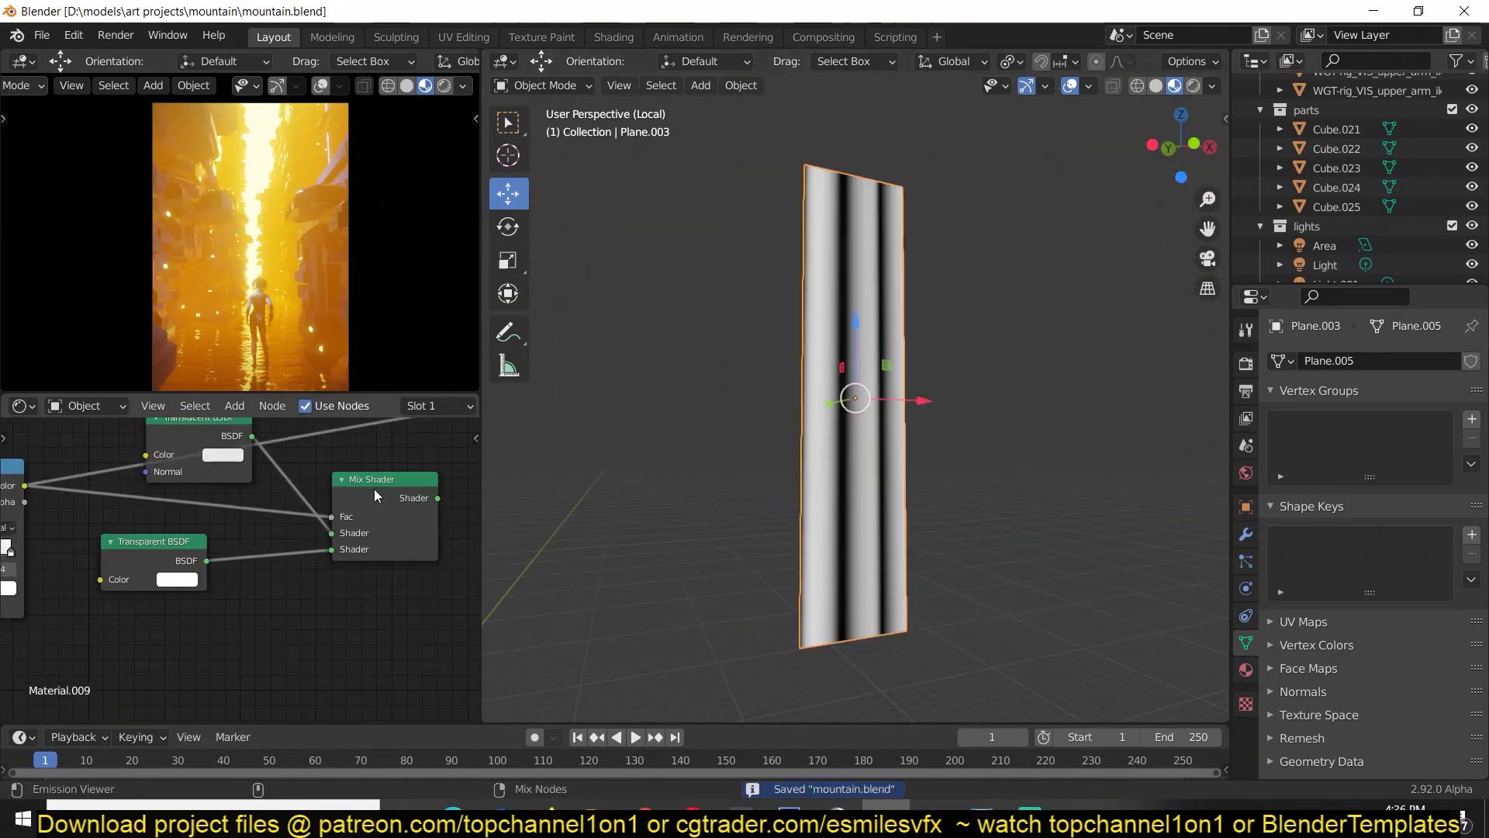
{"action": "left_click", "coordinate": [1245, 669]}
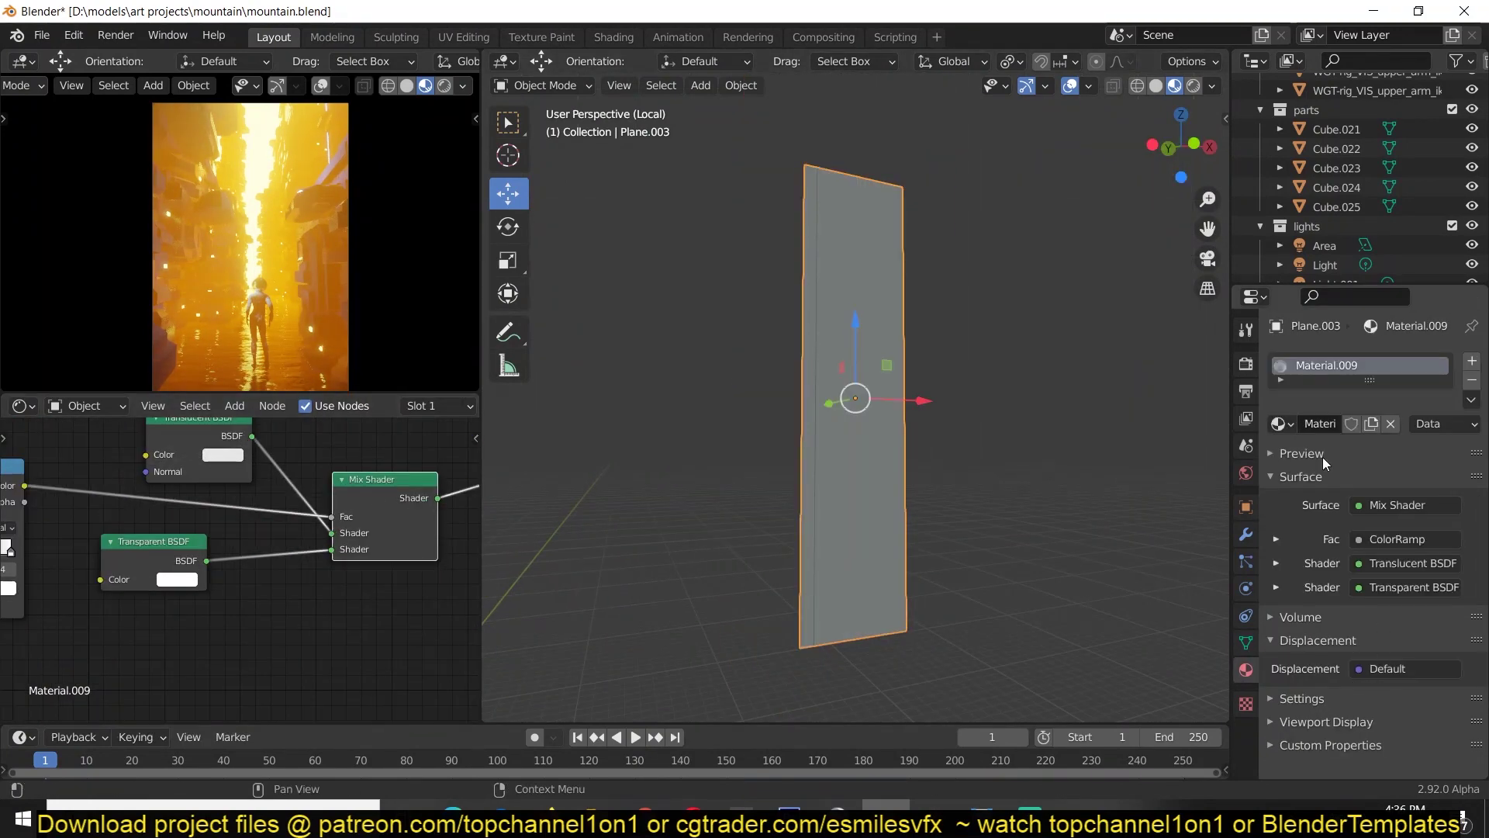
{"action": "scroll", "coordinate": [1257, 620], "scroll_direction": "down", "scroll_amount": 5}
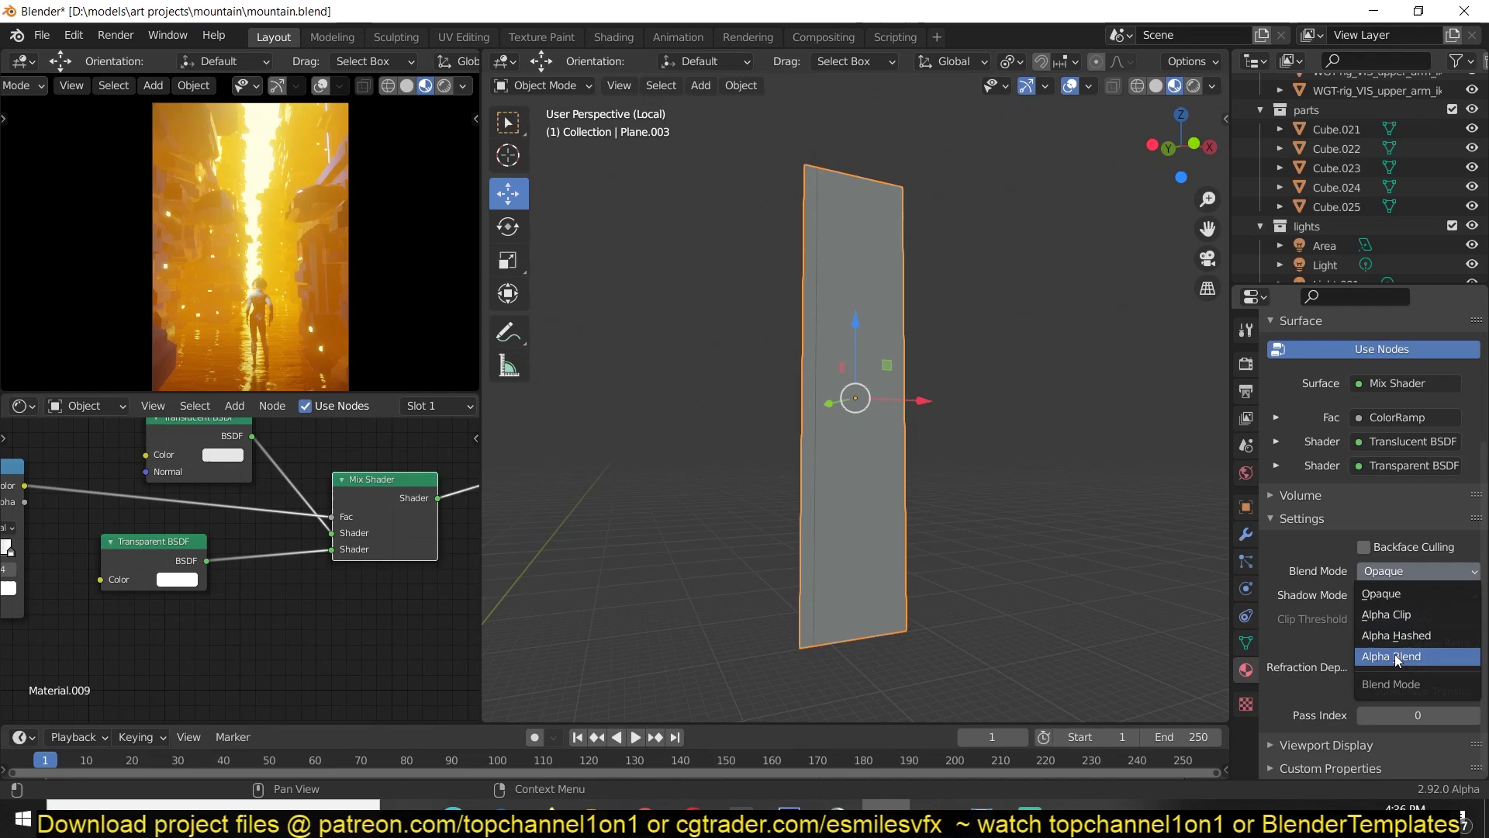
{"action": "left_click", "coordinate": [1396, 657]}
{"action": "middle_click_drag", "start_coordinate": [970, 434], "coordinate": [1024, 403]}
Step: Make the translucent colour cyan, feed Emission into the Mix Shader, and add a Gradient Texture
{"action": "left_click", "coordinate": [222, 454]}
{"action": "left_click_drag", "start_coordinate": [208, 346], "coordinate": [233, 341]}
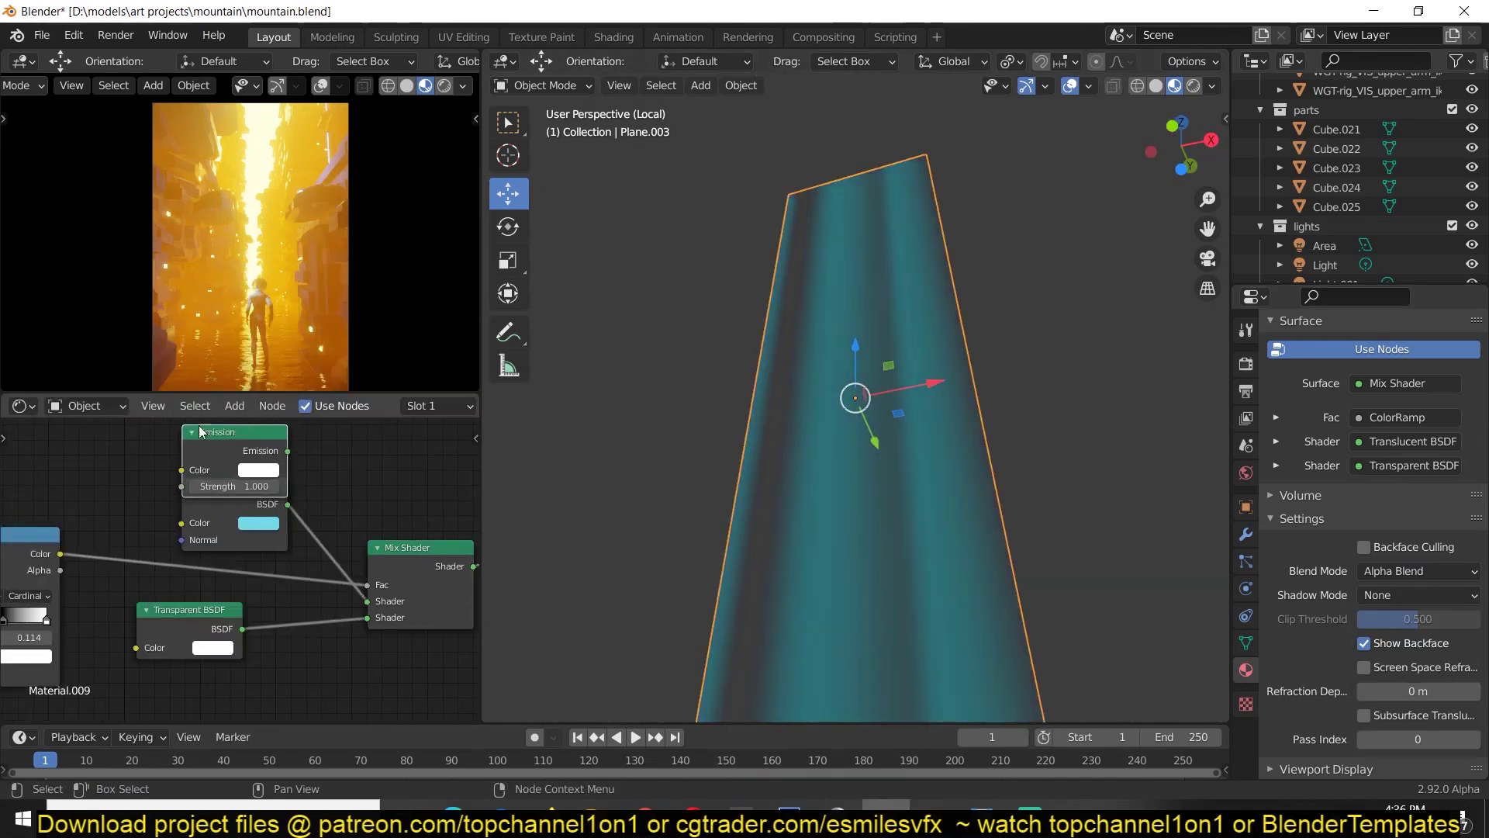
{"action": "left_click_drag", "start_coordinate": [287, 451], "coordinate": [367, 601]}
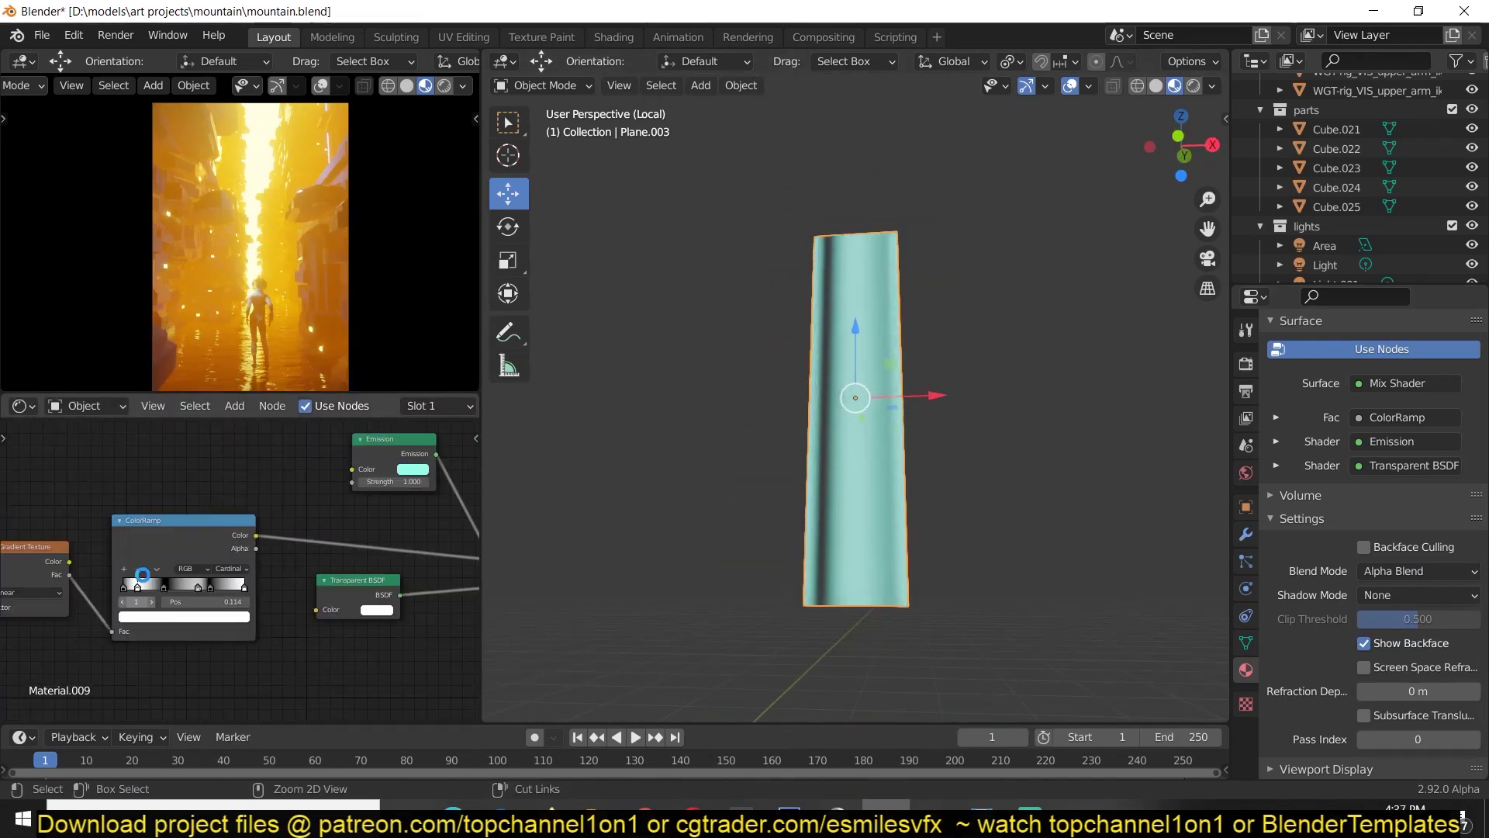
{"action": "left_click", "coordinate": [376, 521]}
{"action": "scroll", "coordinate": [376, 521], "scroll_direction": "up", "scroll_amount": 4}
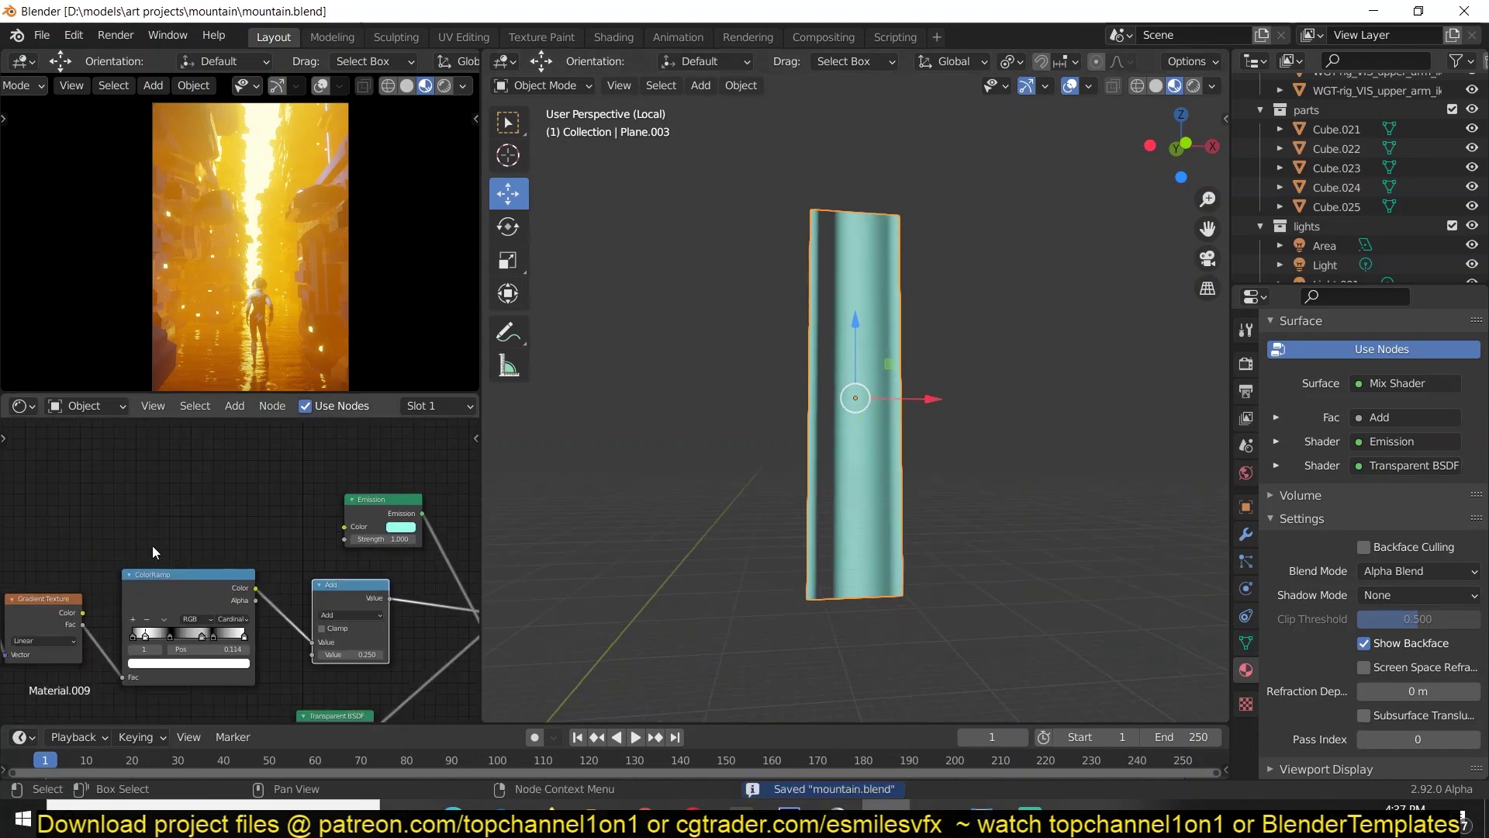
{"action": "key", "text": "shift+a"}
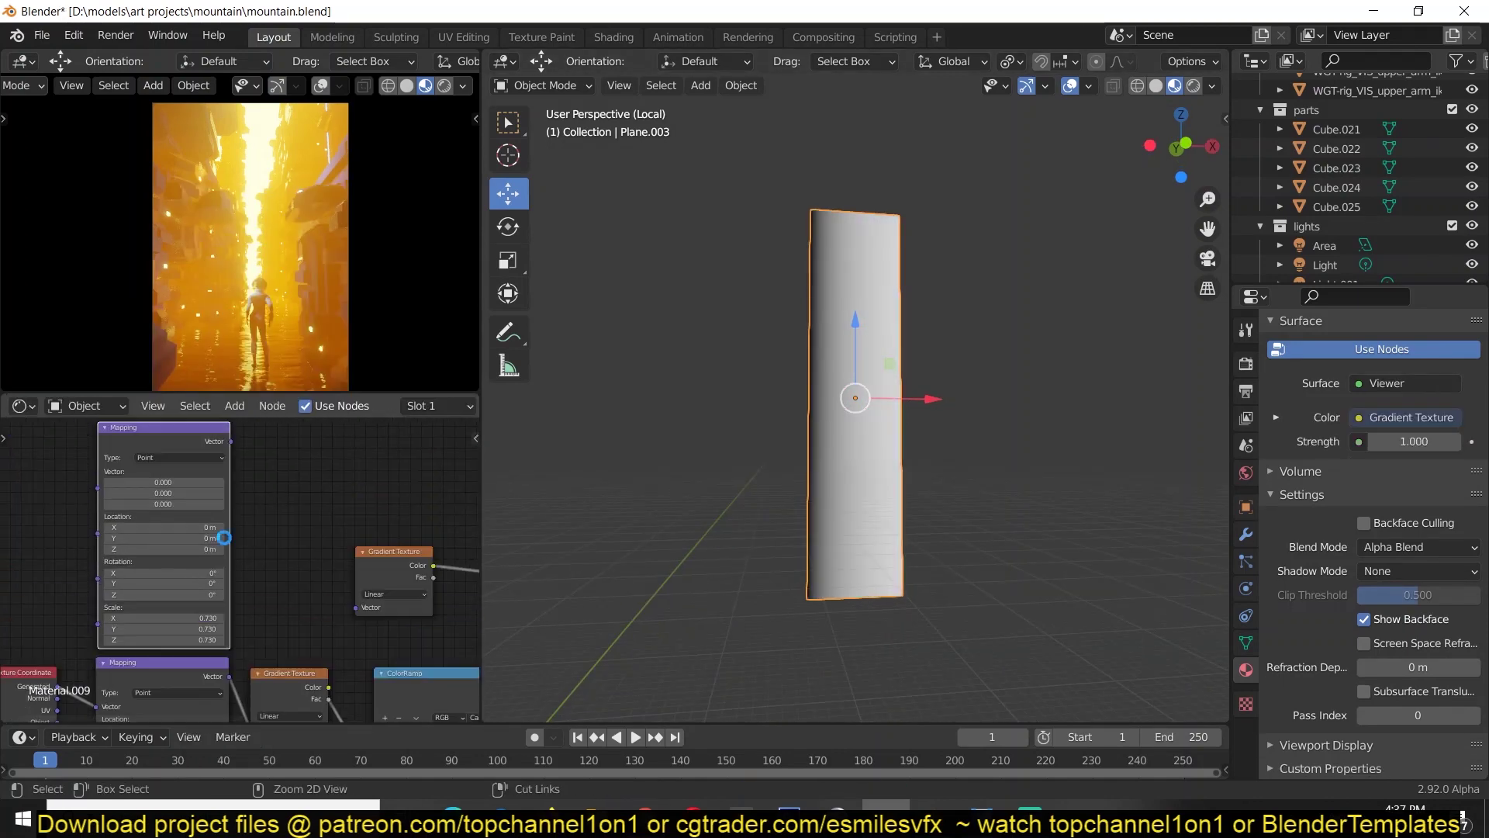
{"action": "key", "text": "ctrl+s"}
Step: Wire Texture Coordinate through Mapping into the Gradient Texture and set the math node to Multiply
{"action": "left_click_drag", "start_coordinate": [231, 441], "coordinate": [355, 607]}
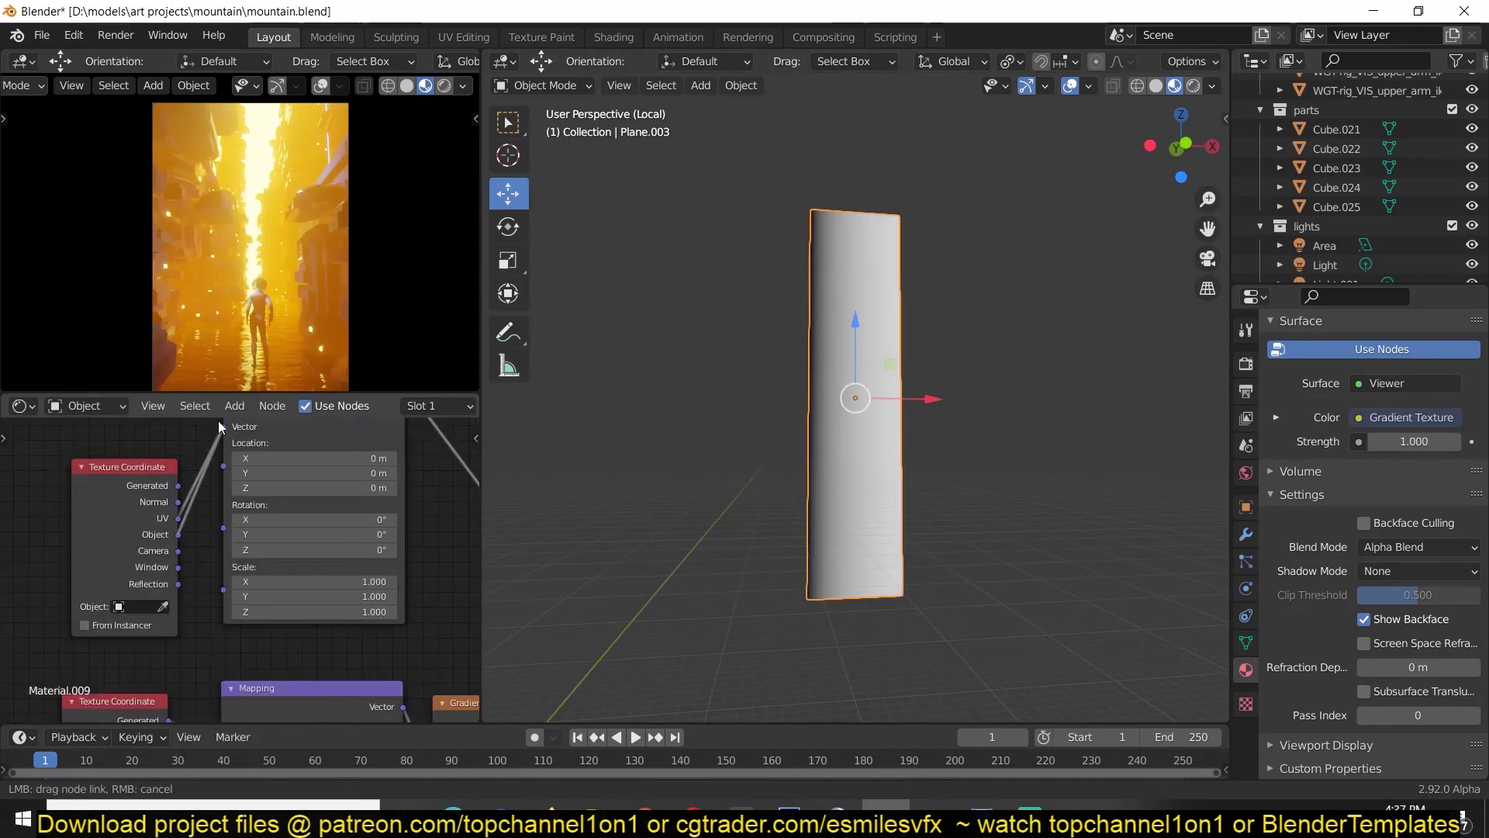
{"action": "left_click_drag", "start_coordinate": [219, 426], "coordinate": [224, 426]}
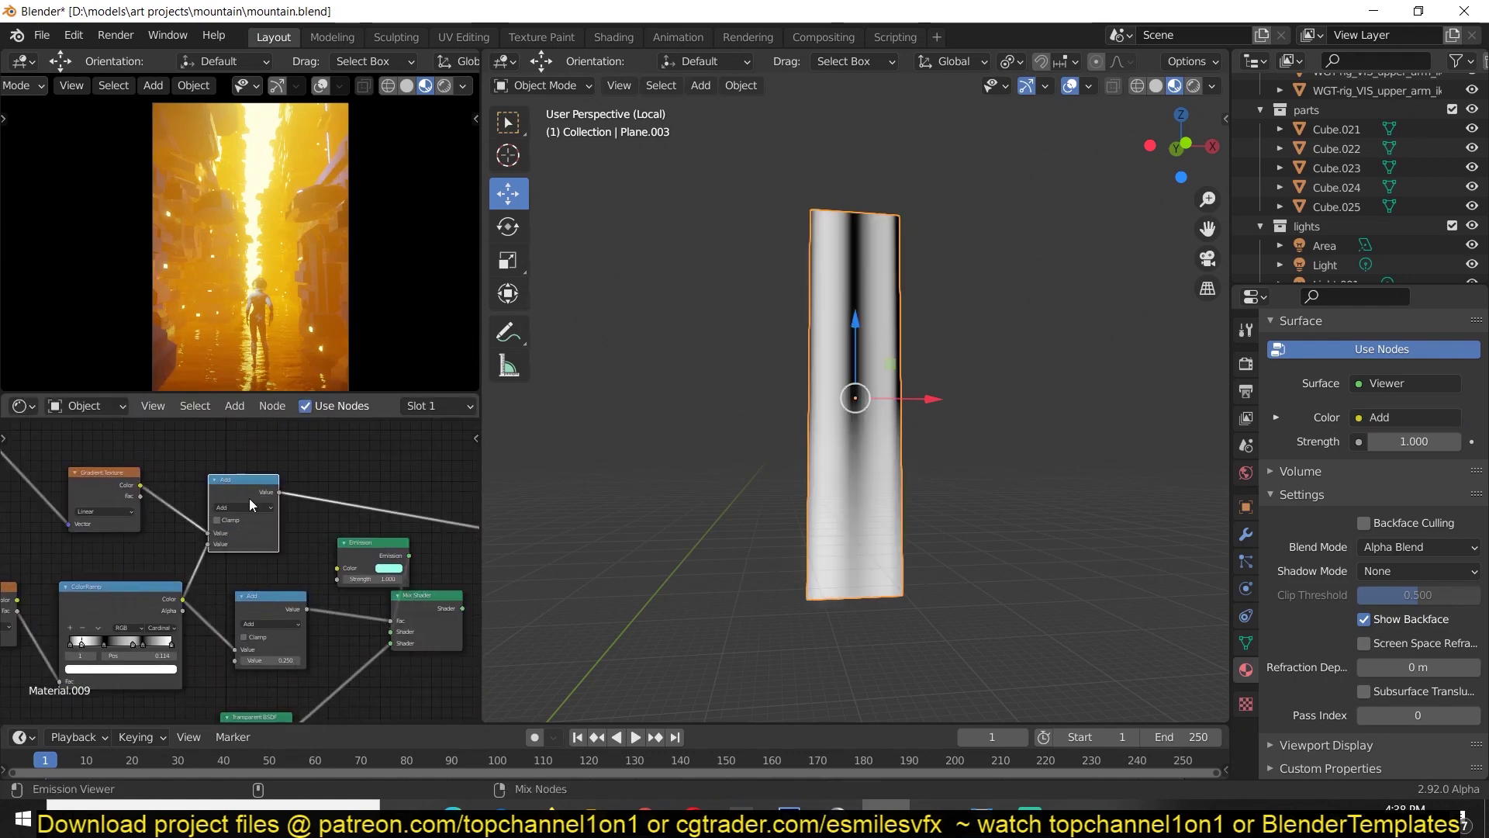
{"action": "left_click", "coordinate": [232, 517]}
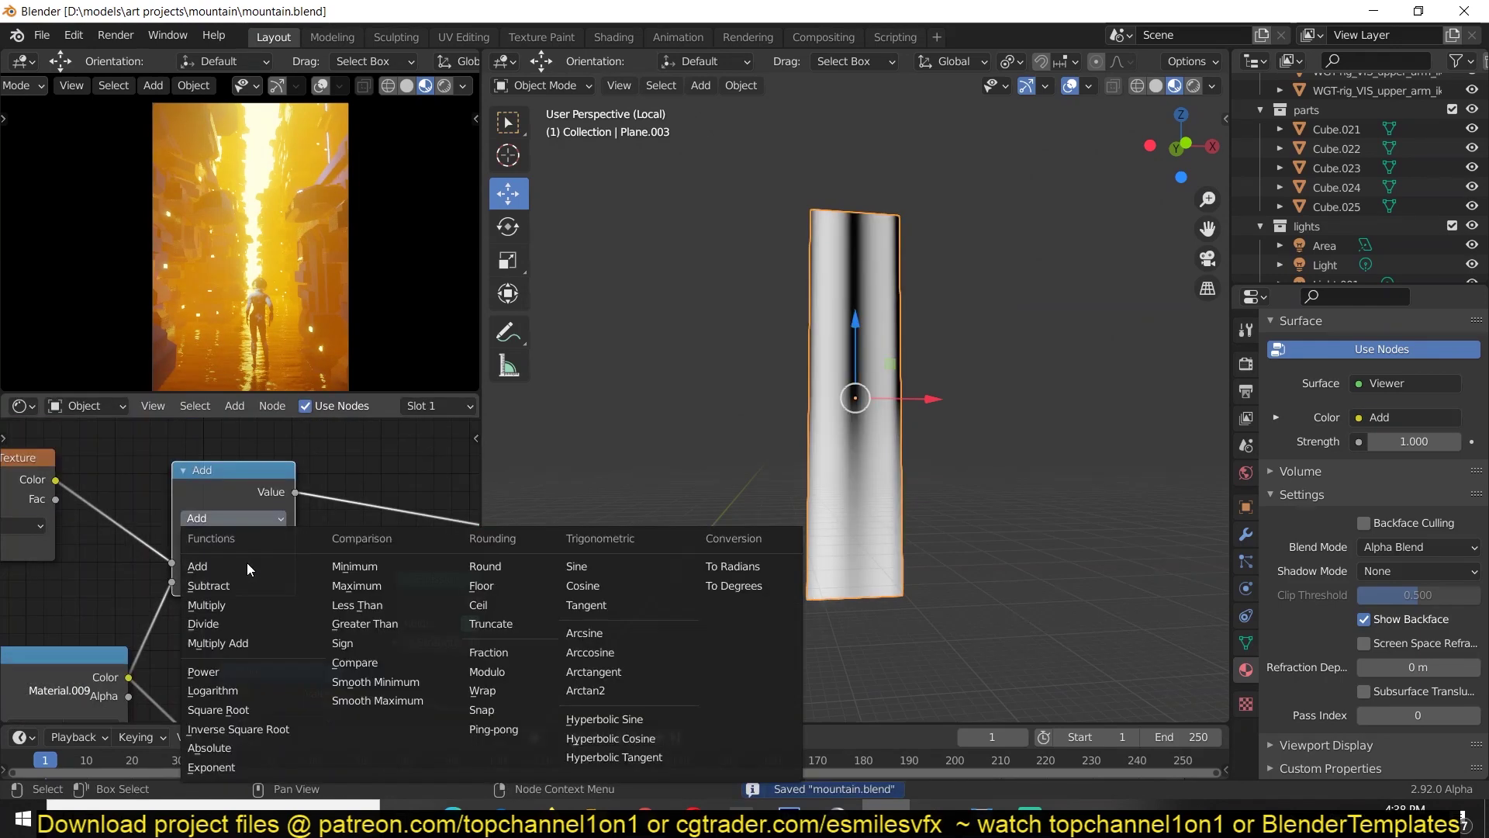
{"action": "left_click", "coordinate": [206, 605]}
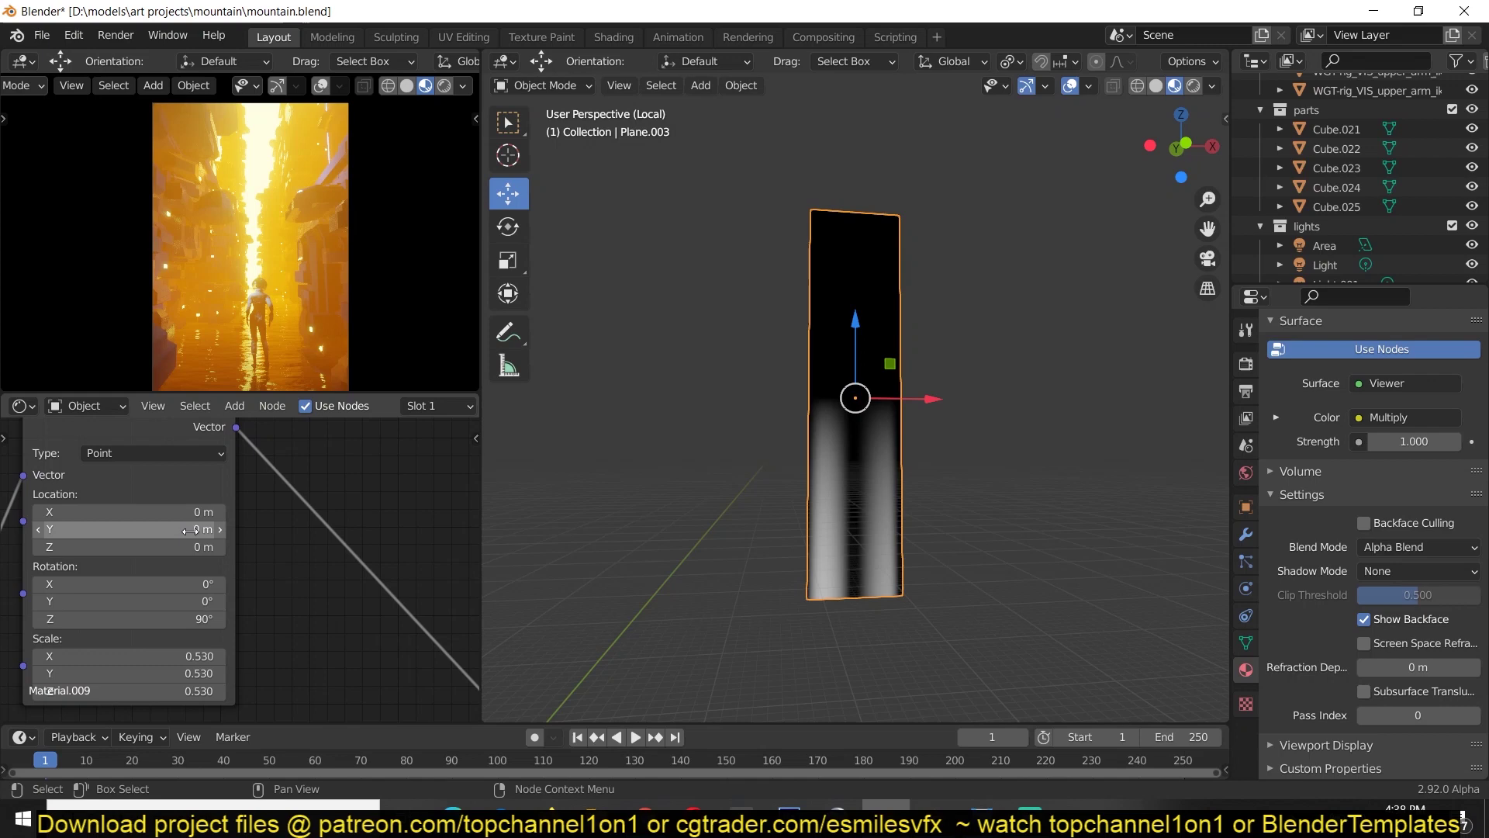
{"action": "left_click", "coordinate": [954, 455]}
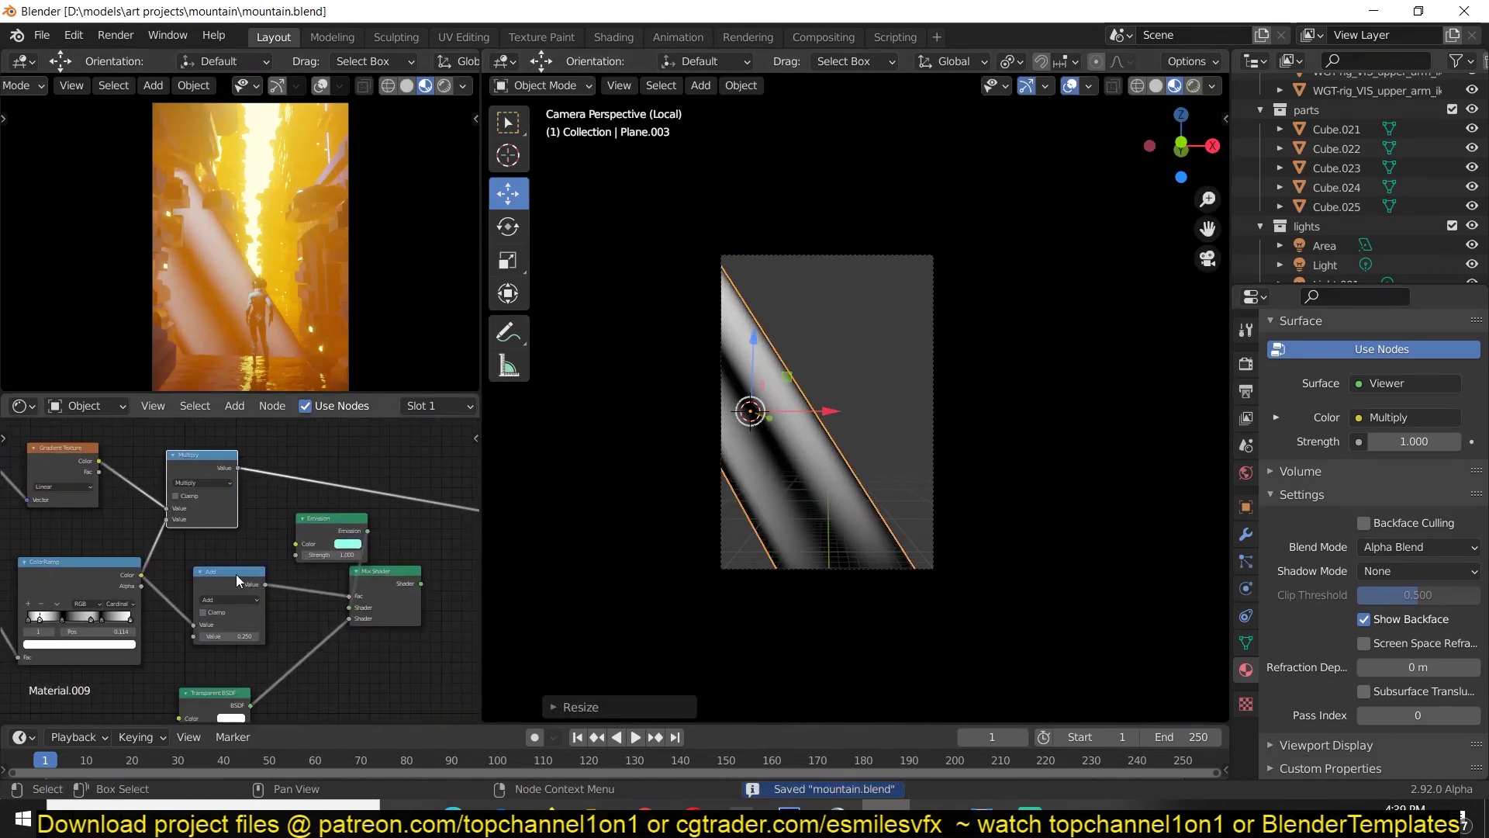
Step: Insert an Invert node into the mix factor and leave the colour ramp black and white
{"action": "left_click_drag", "start_coordinate": [236, 574], "coordinate": [471, 641]}
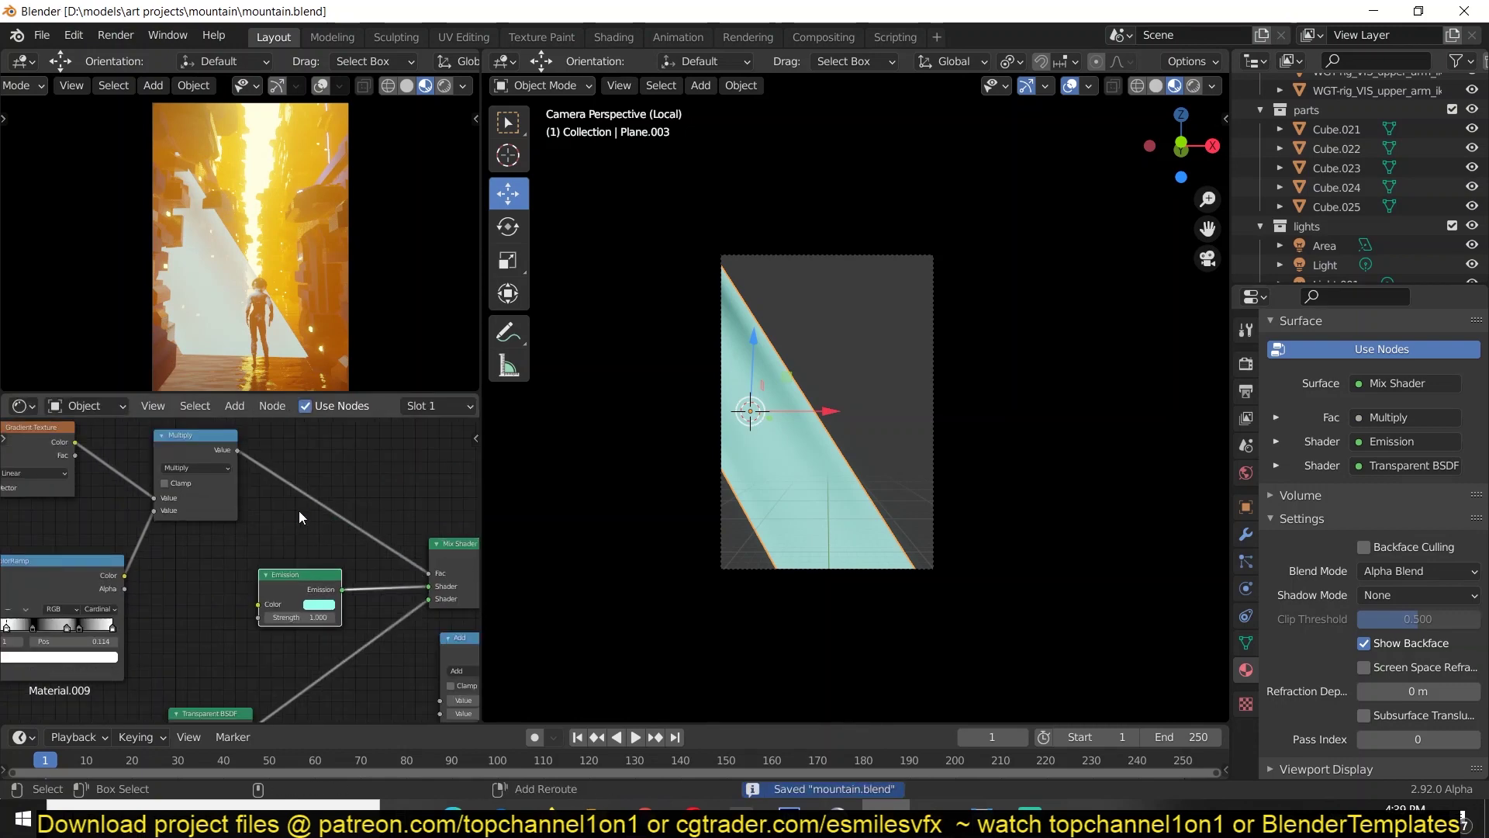
{"action": "key", "text": "shift+a"}
{"action": "left_click", "coordinate": [411, 423]}
{"action": "left_click", "coordinate": [256, 466]}
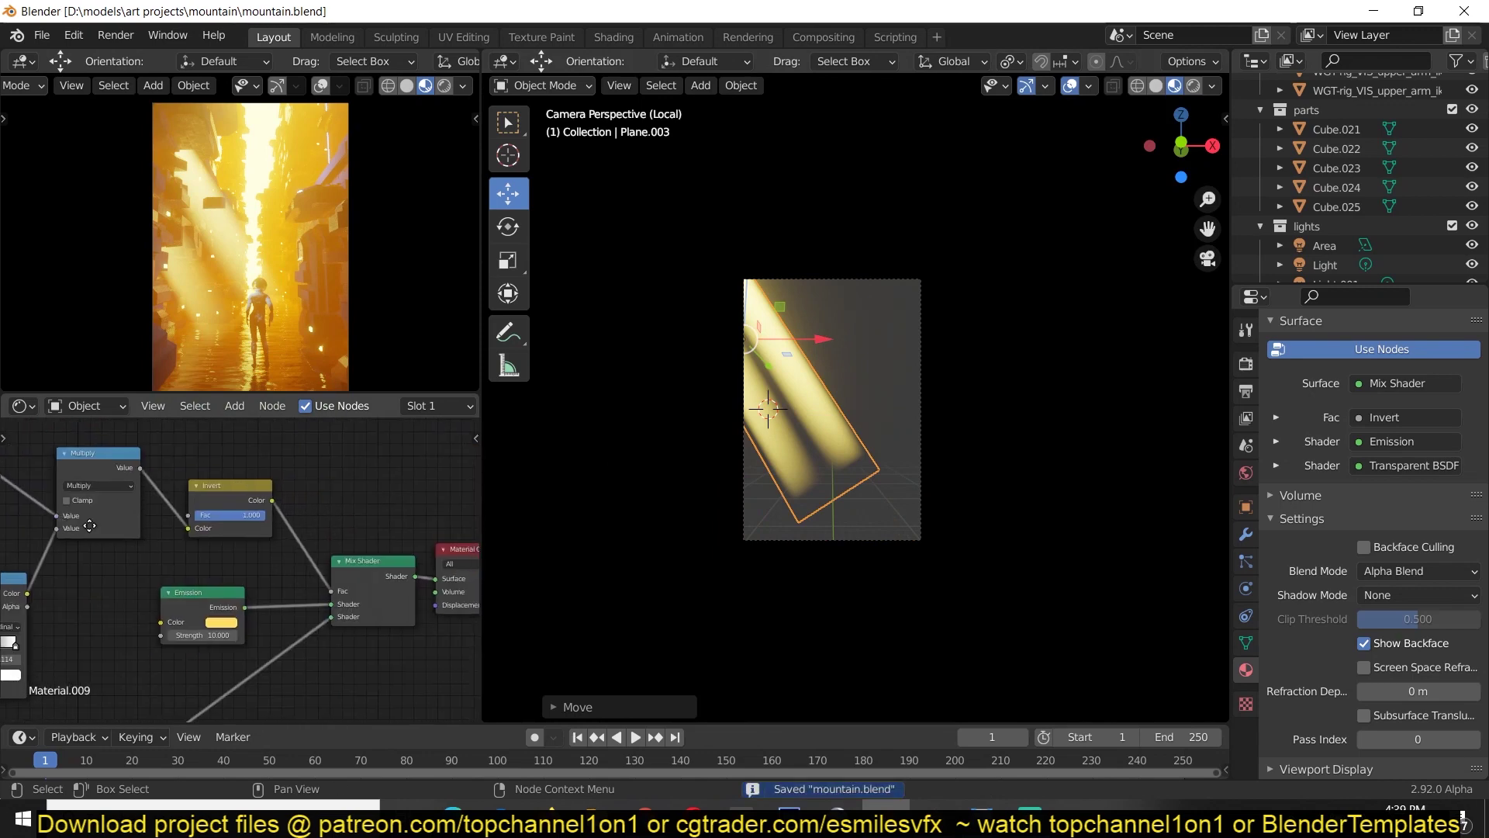
{"action": "key", "text": "ctrl+s"}
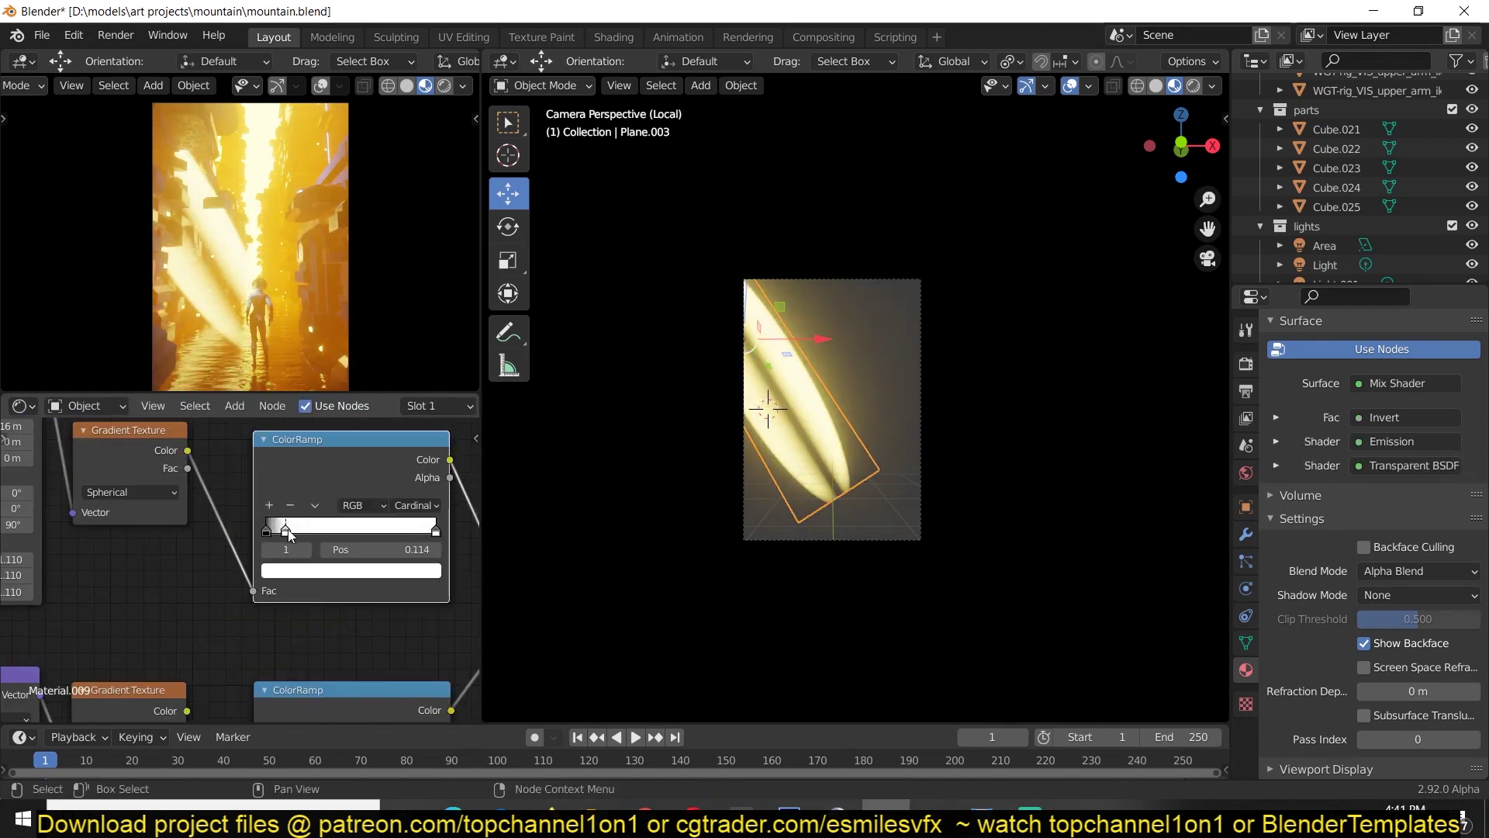
{"action": "left_click", "coordinate": [433, 531]}
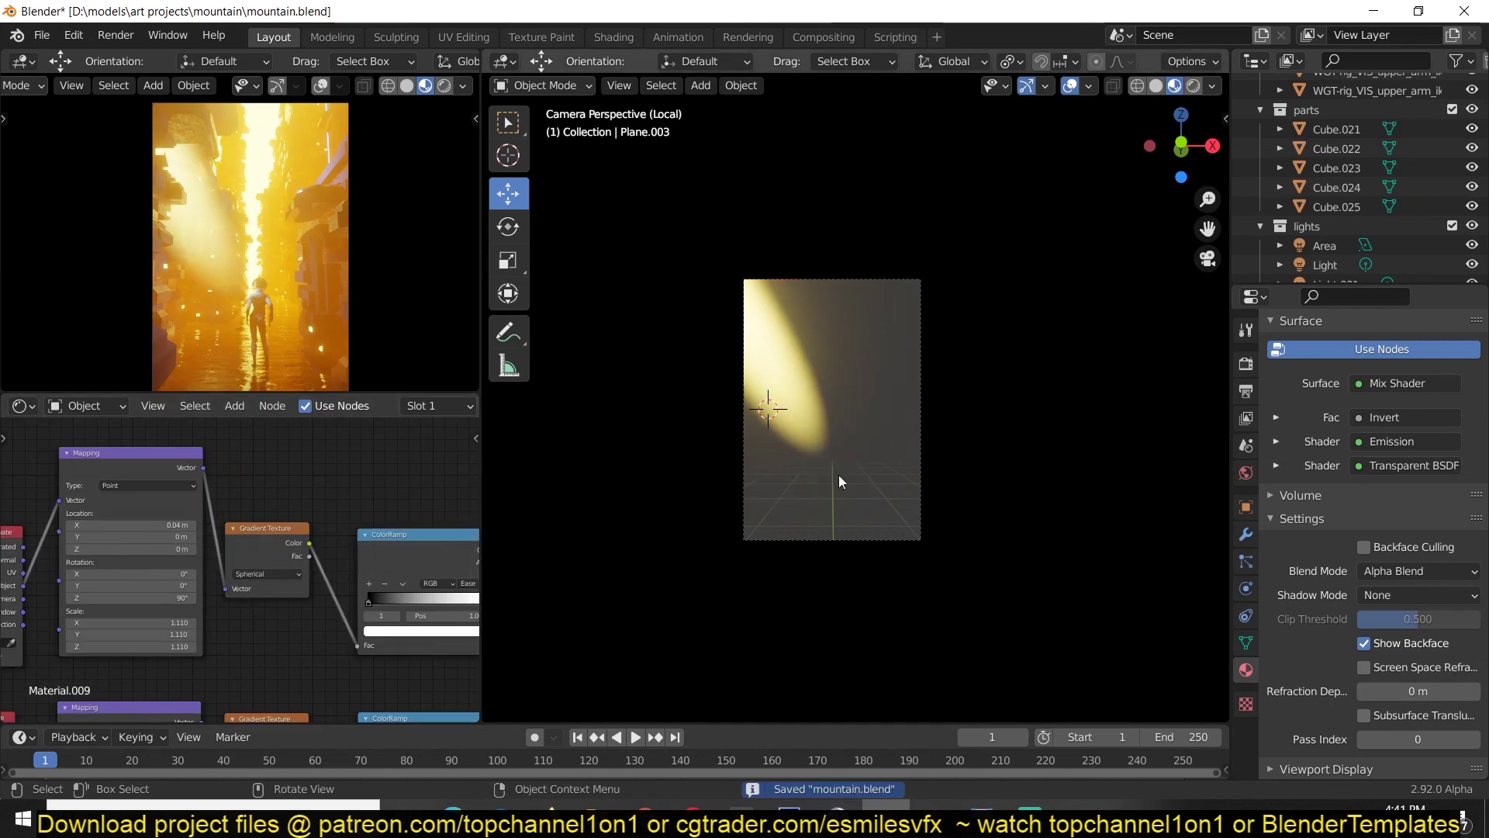
Step: Scale the light-ray plane along its local X axis and tint its glow pink
{"action": "right_click", "coordinate": [839, 378]}
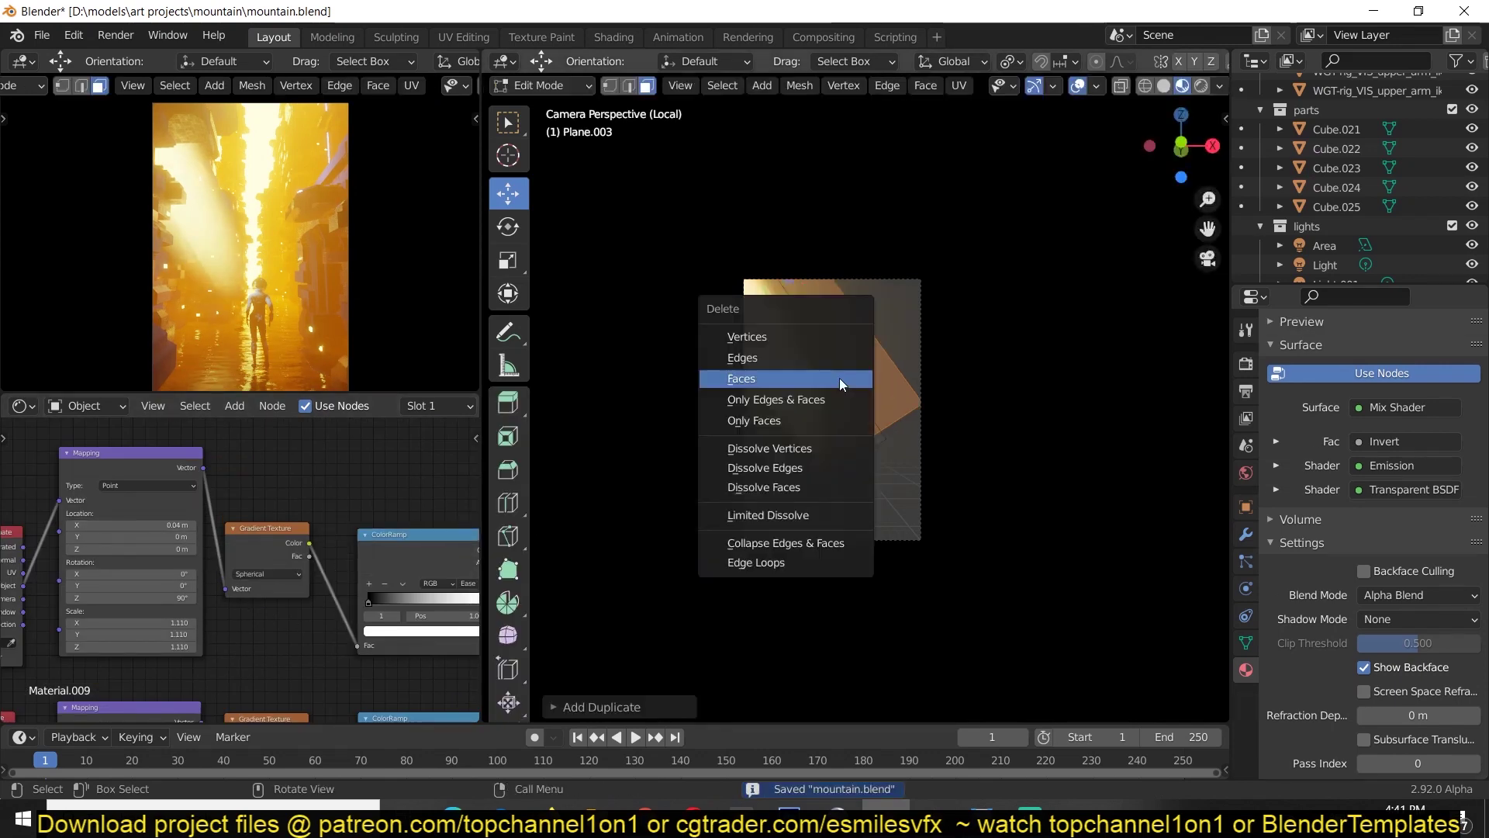
{"action": "key", "text": "Escape"}
{"action": "key", "text": "s"}
{"action": "key", "text": "x"}
{"action": "key", "text": "x"}
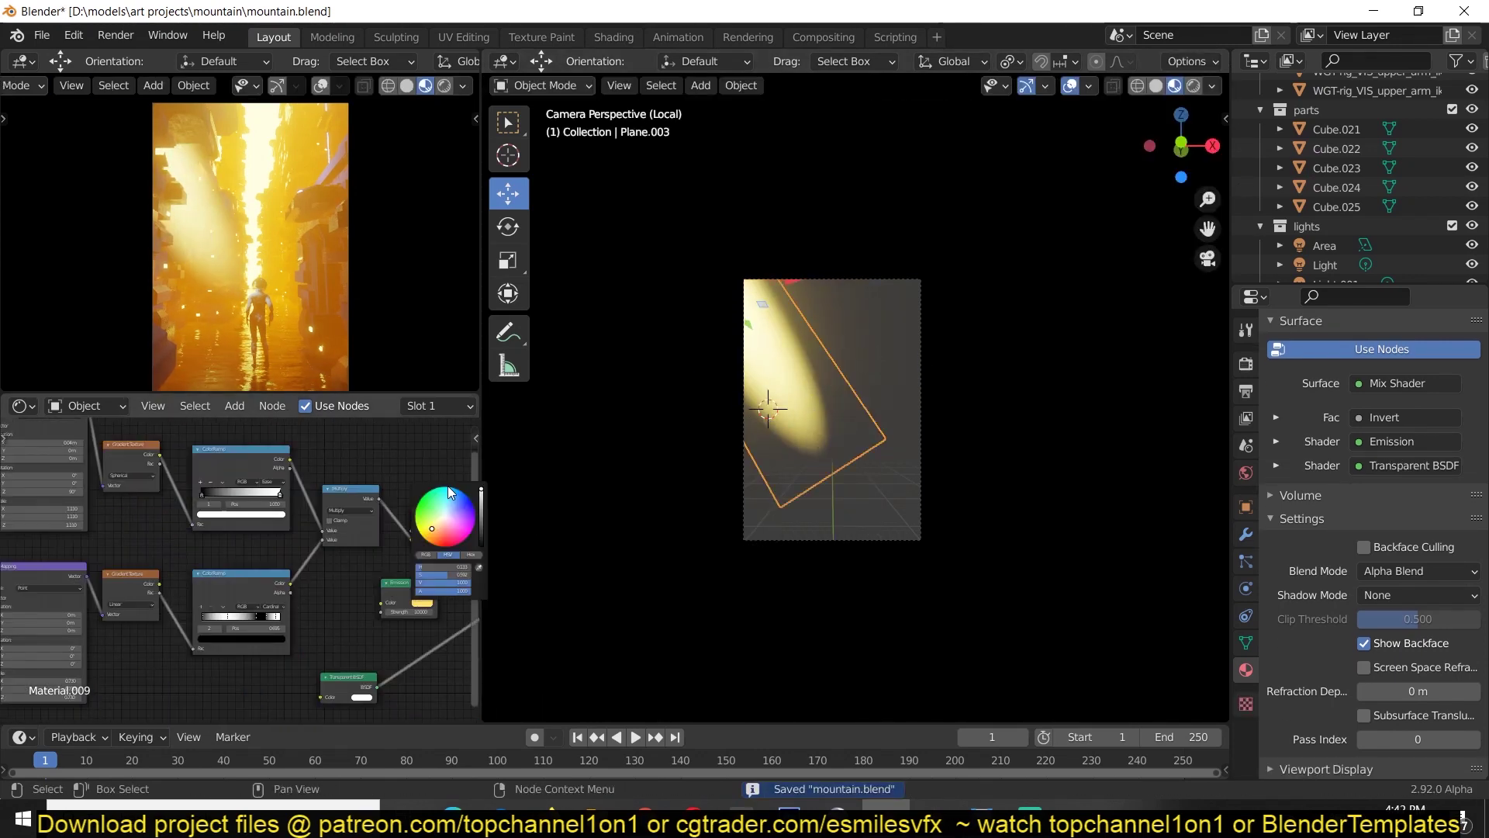
{"action": "left_click", "coordinate": [449, 486]}
{"action": "scroll", "coordinate": [381, 641], "scroll_direction": "up", "scroll_amount": 2}
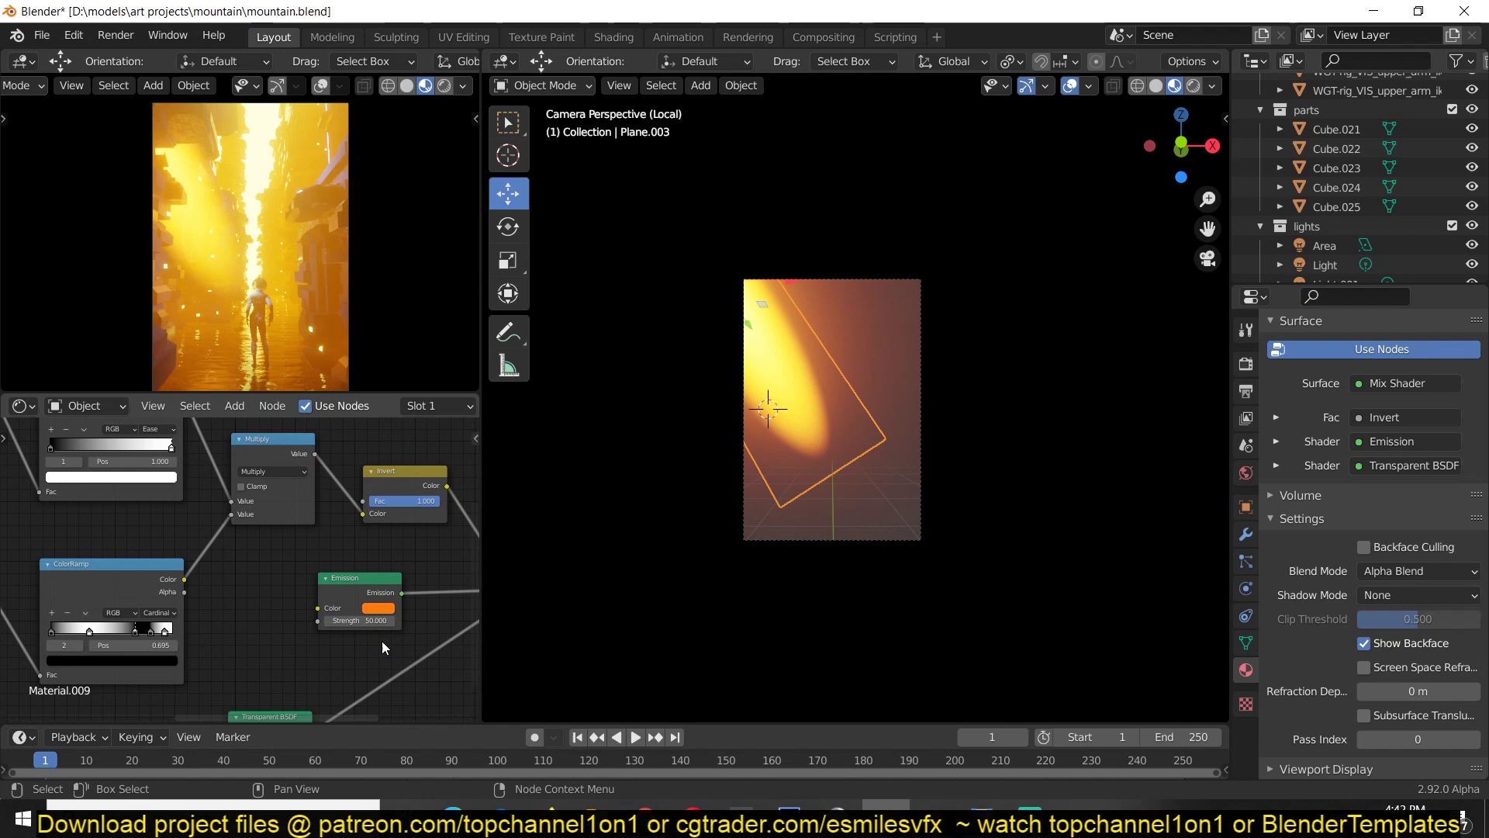
Step: Slide the light-ray plane along its length and narrow its width
{"action": "key", "text": "g"}
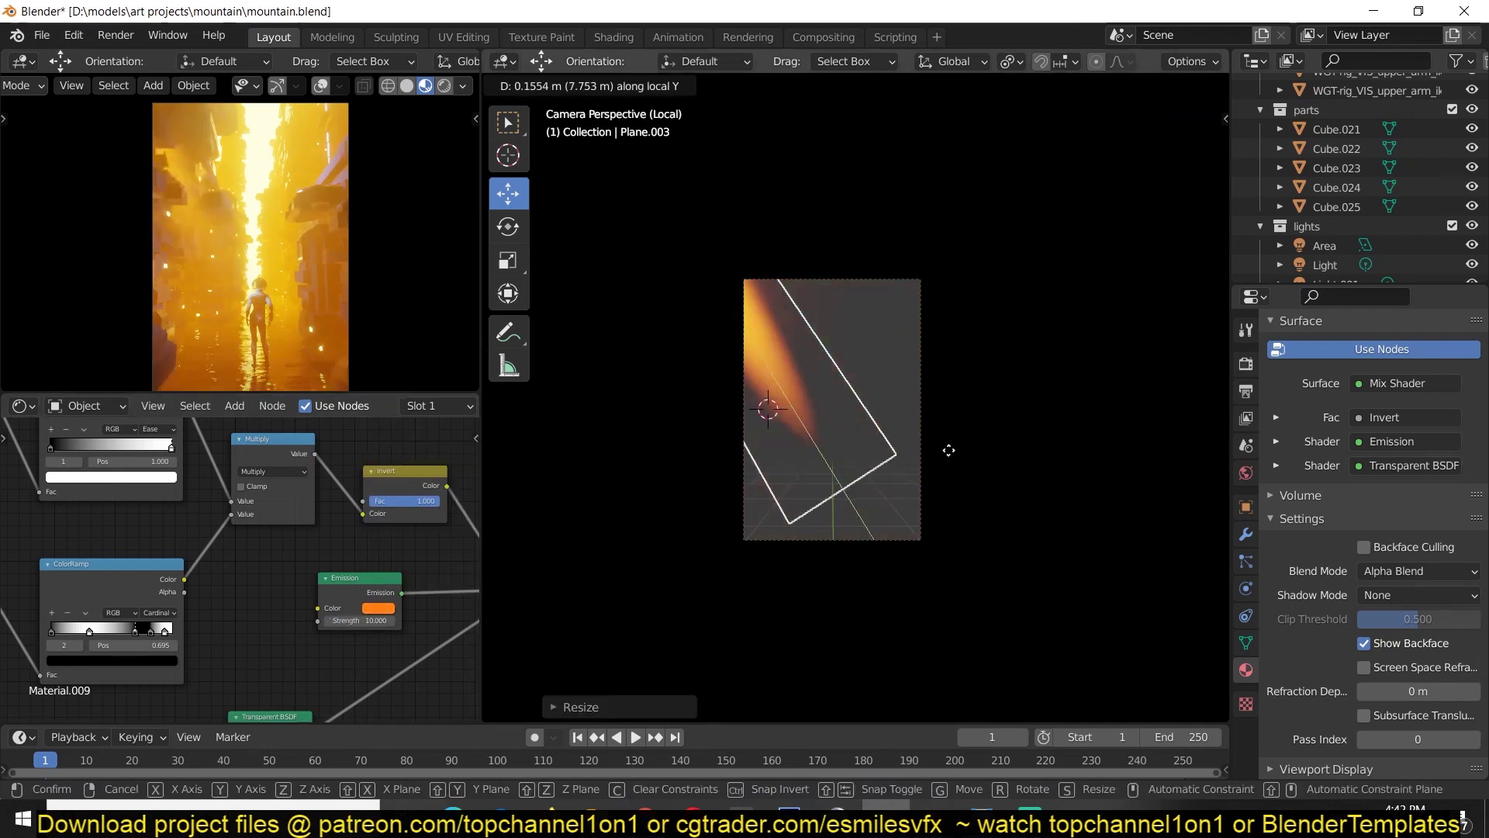
{"action": "key", "text": "s"}
{"action": "key", "text": "x"}
{"action": "key", "text": "x"}
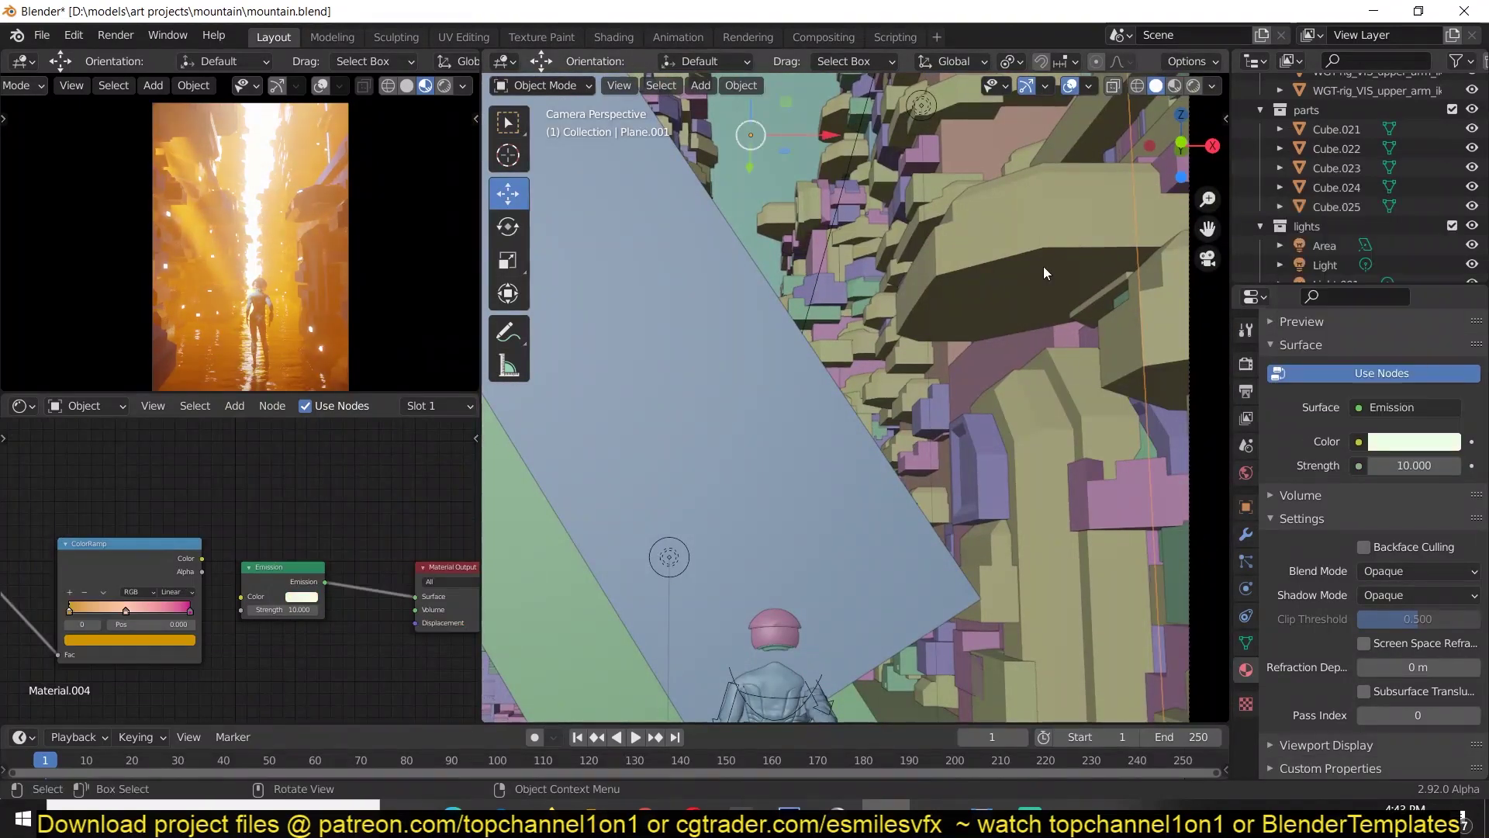
Step: Try light blue and pale peach for the fog's emission colour, then show the render settings
{"action": "middle_click_drag", "start_coordinate": [1044, 267], "coordinate": [898, 373]}
{"action": "scroll", "coordinate": [899, 372], "scroll_direction": "down", "scroll_amount": 5}
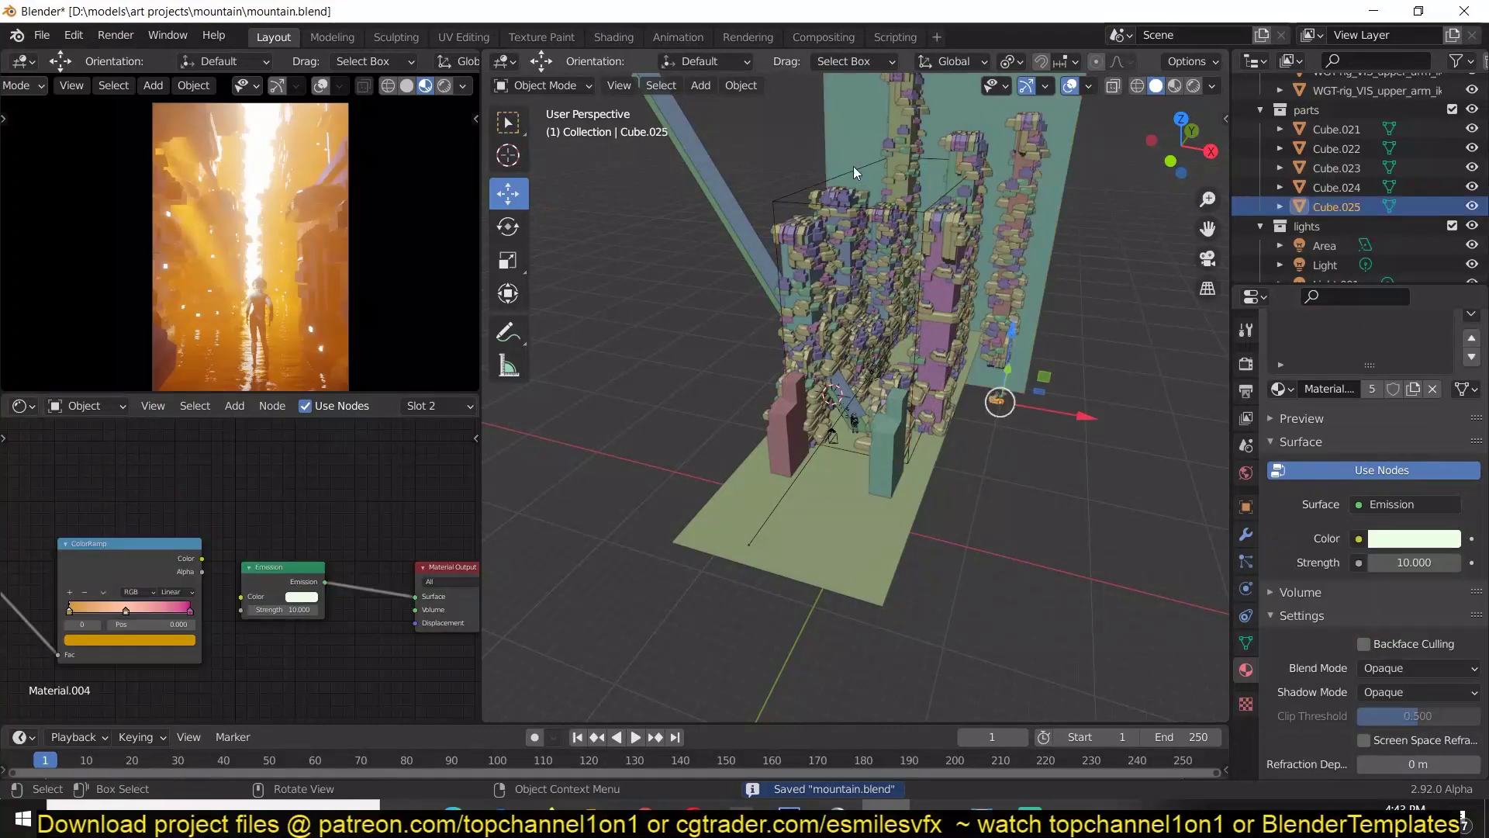
{"action": "left_click", "coordinate": [284, 571]}
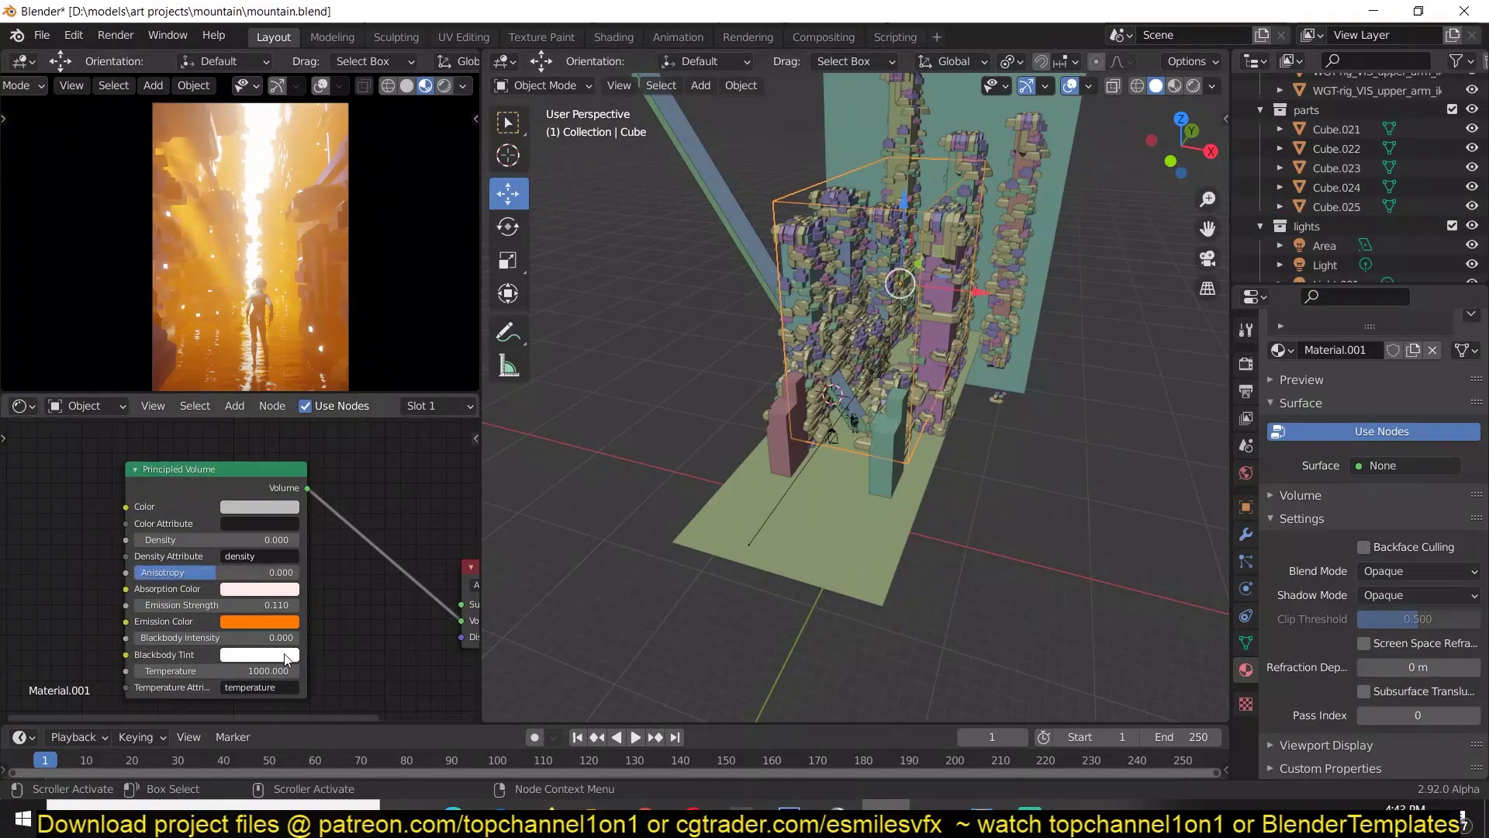
{"action": "left_click", "coordinate": [260, 620]}
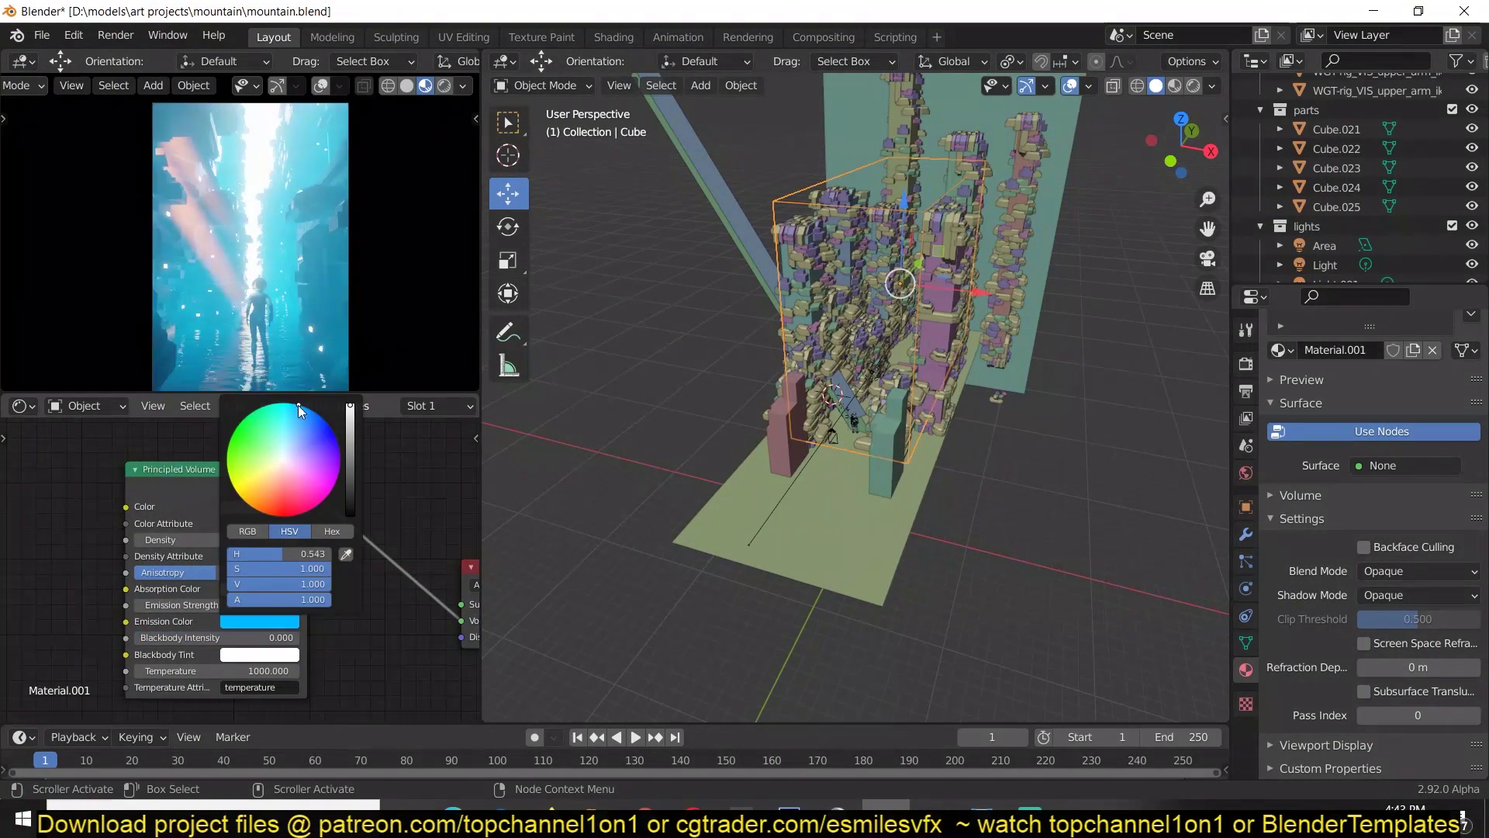
{"action": "left_click_drag", "start_coordinate": [267, 513], "coordinate": [270, 481]}
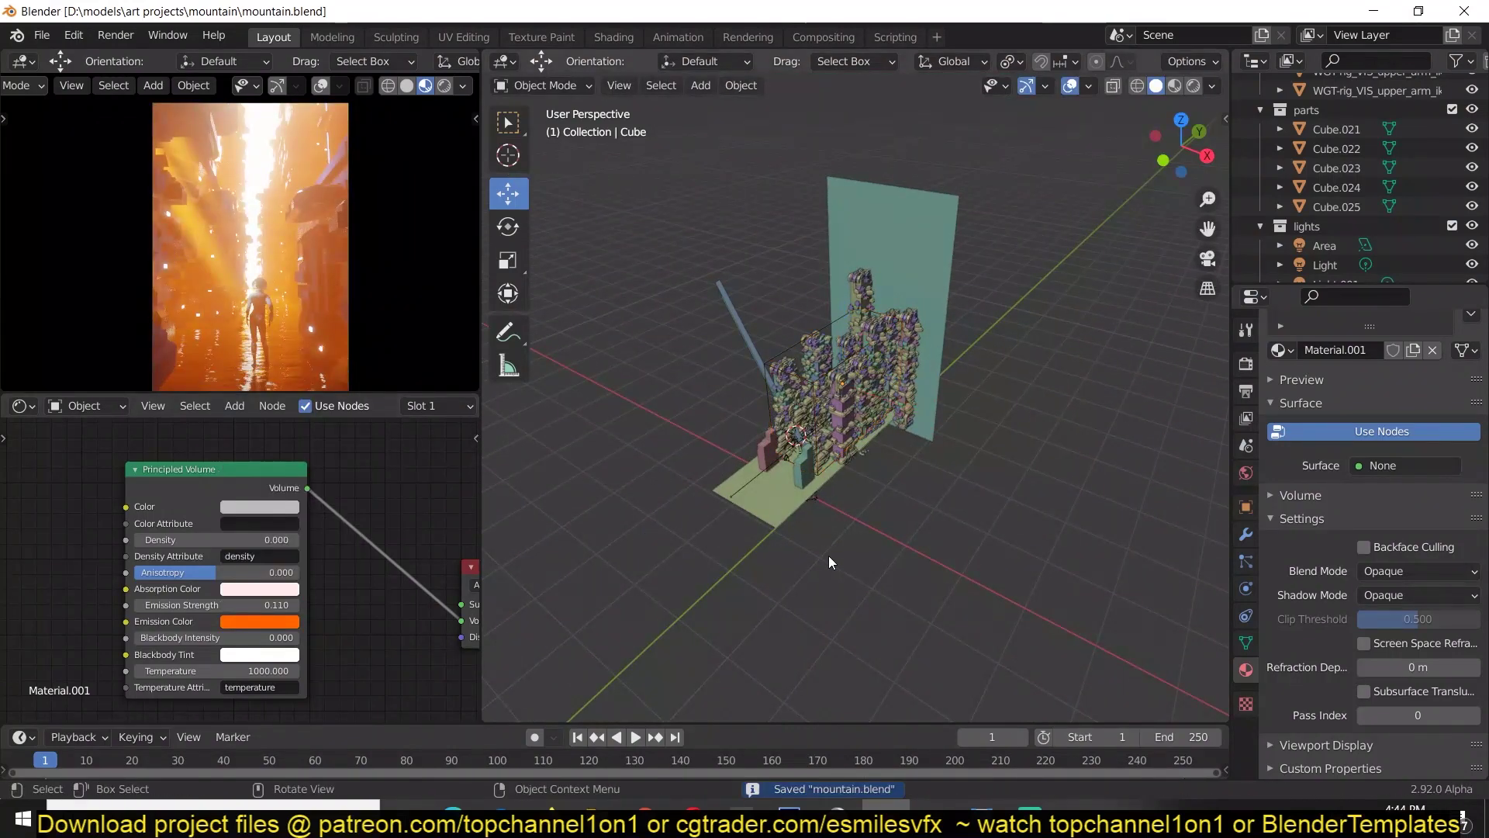
{"action": "left_click", "coordinate": [1246, 363]}
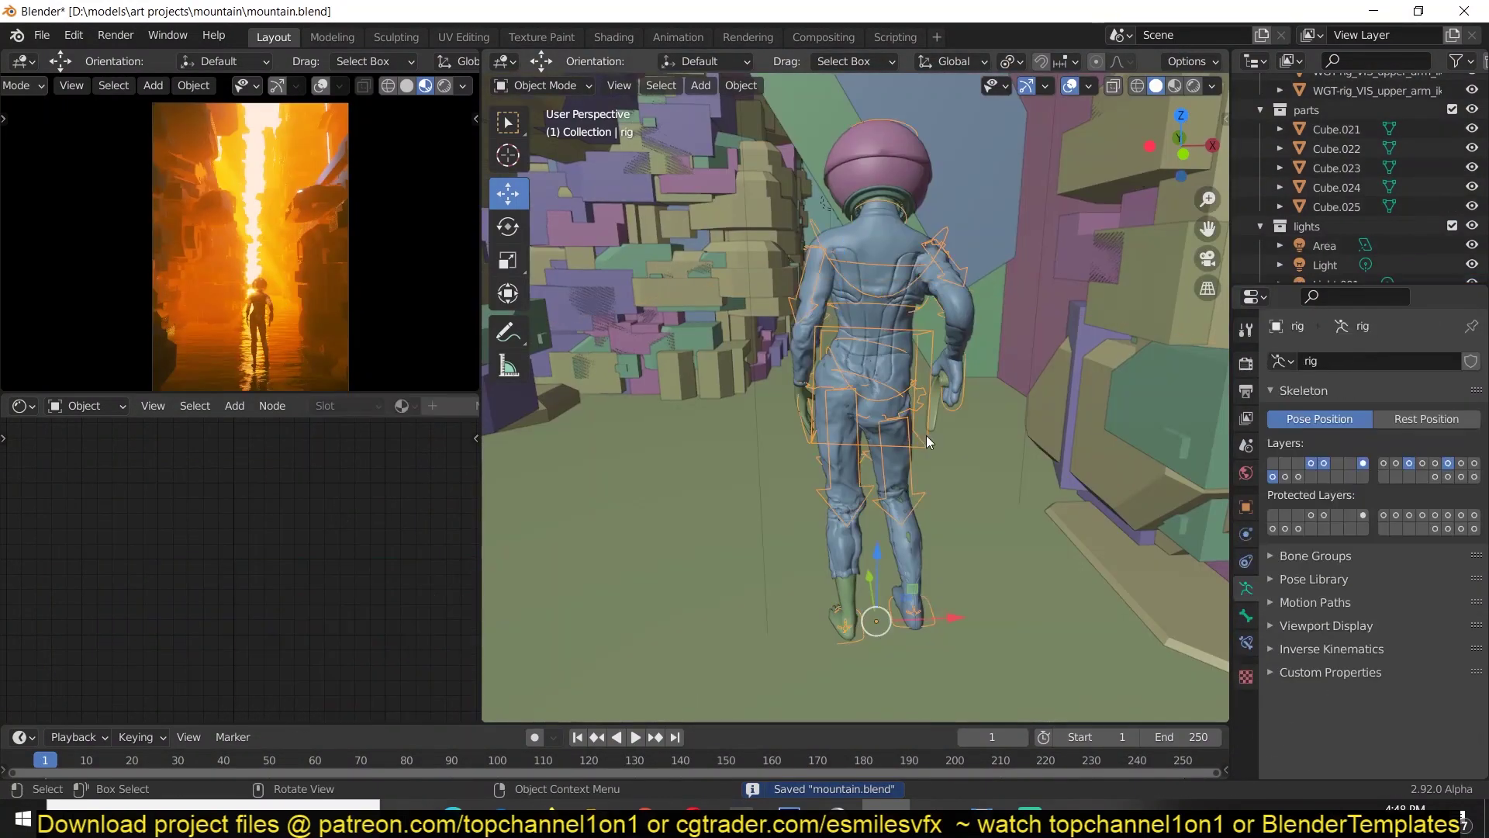
{"action": "key", "text": "g"}
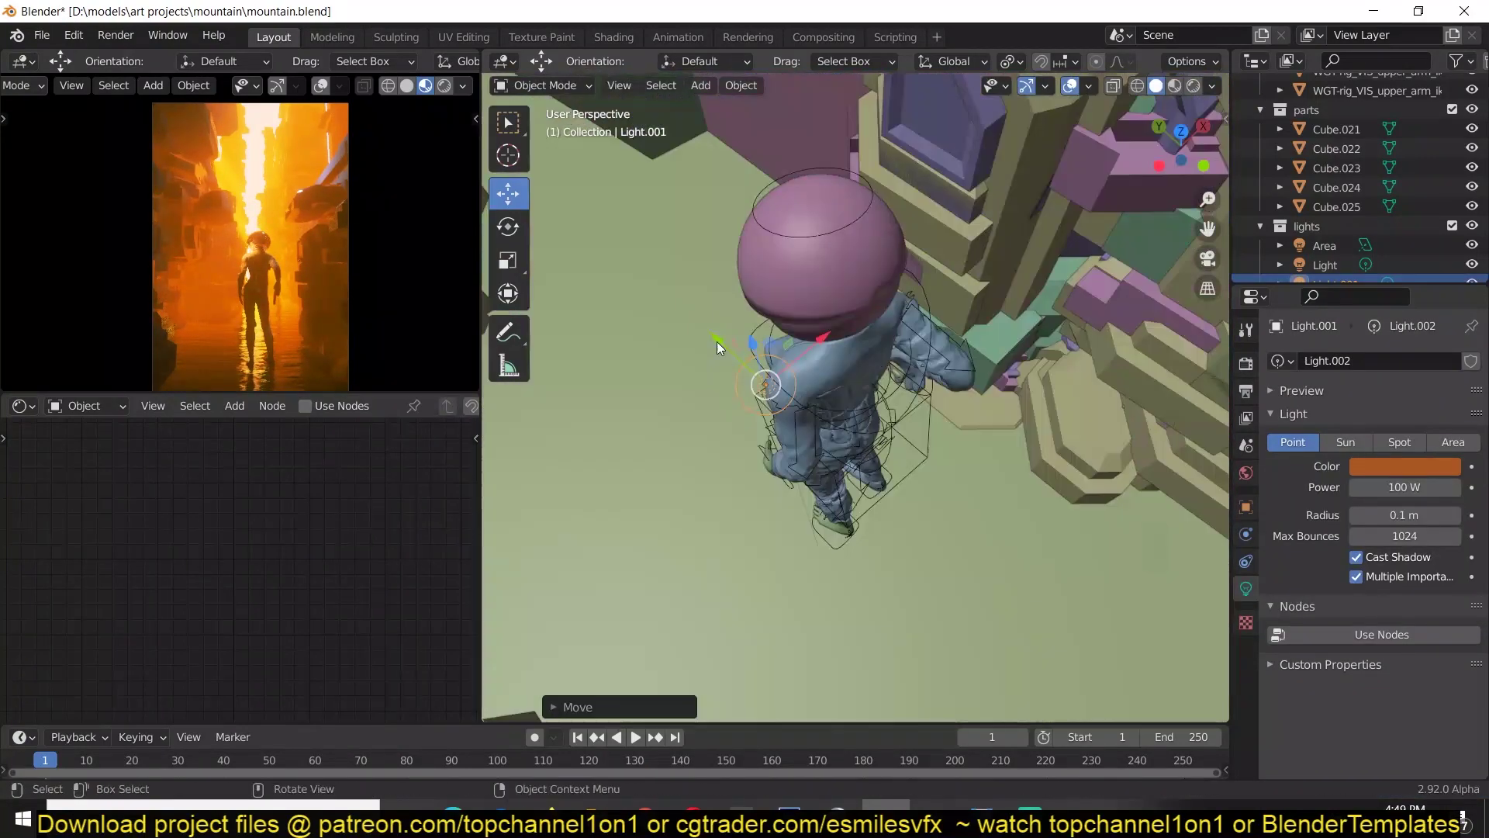
Step: Lower the fog density, undo the blackbody glow change, and look through the scene camera
{"action": "middle_click_drag", "start_coordinate": [716, 342], "coordinate": [725, 271]}
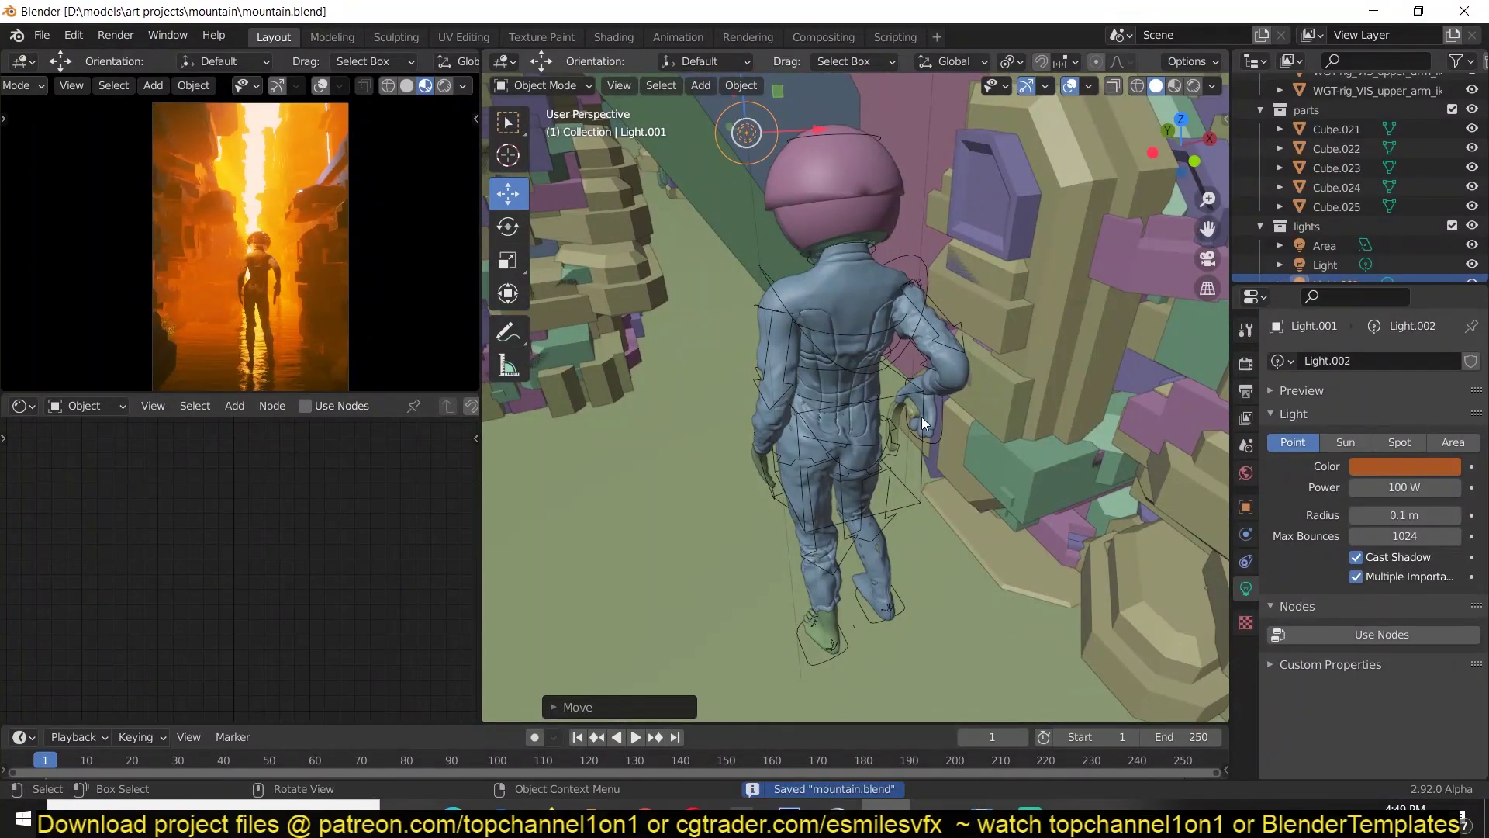
{"action": "scroll", "coordinate": [923, 423], "scroll_direction": "down", "scroll_amount": 10}
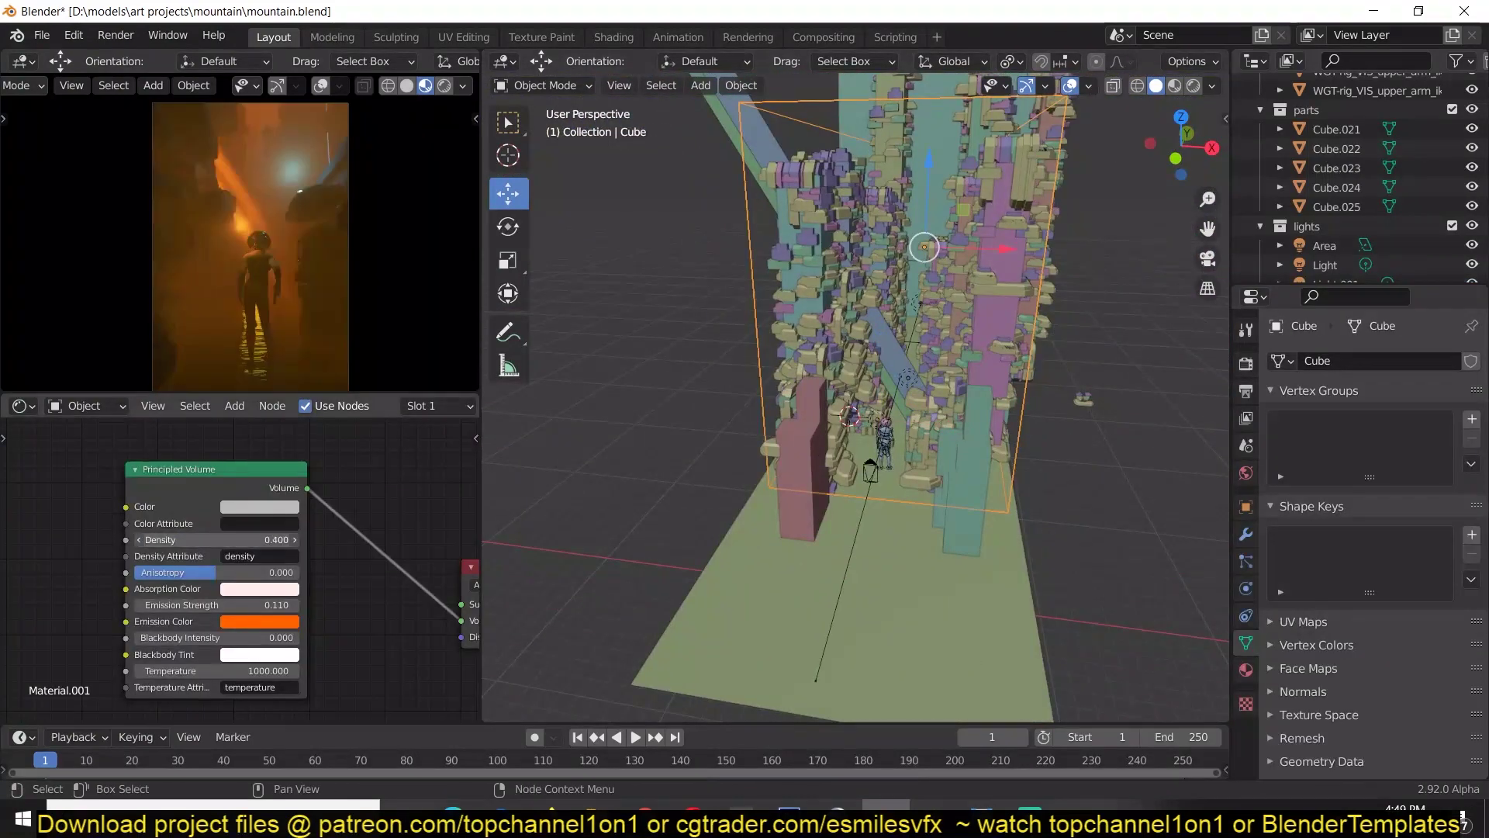
{"action": "left_click_drag", "start_coordinate": [233, 636], "coordinate": [224, 605]}
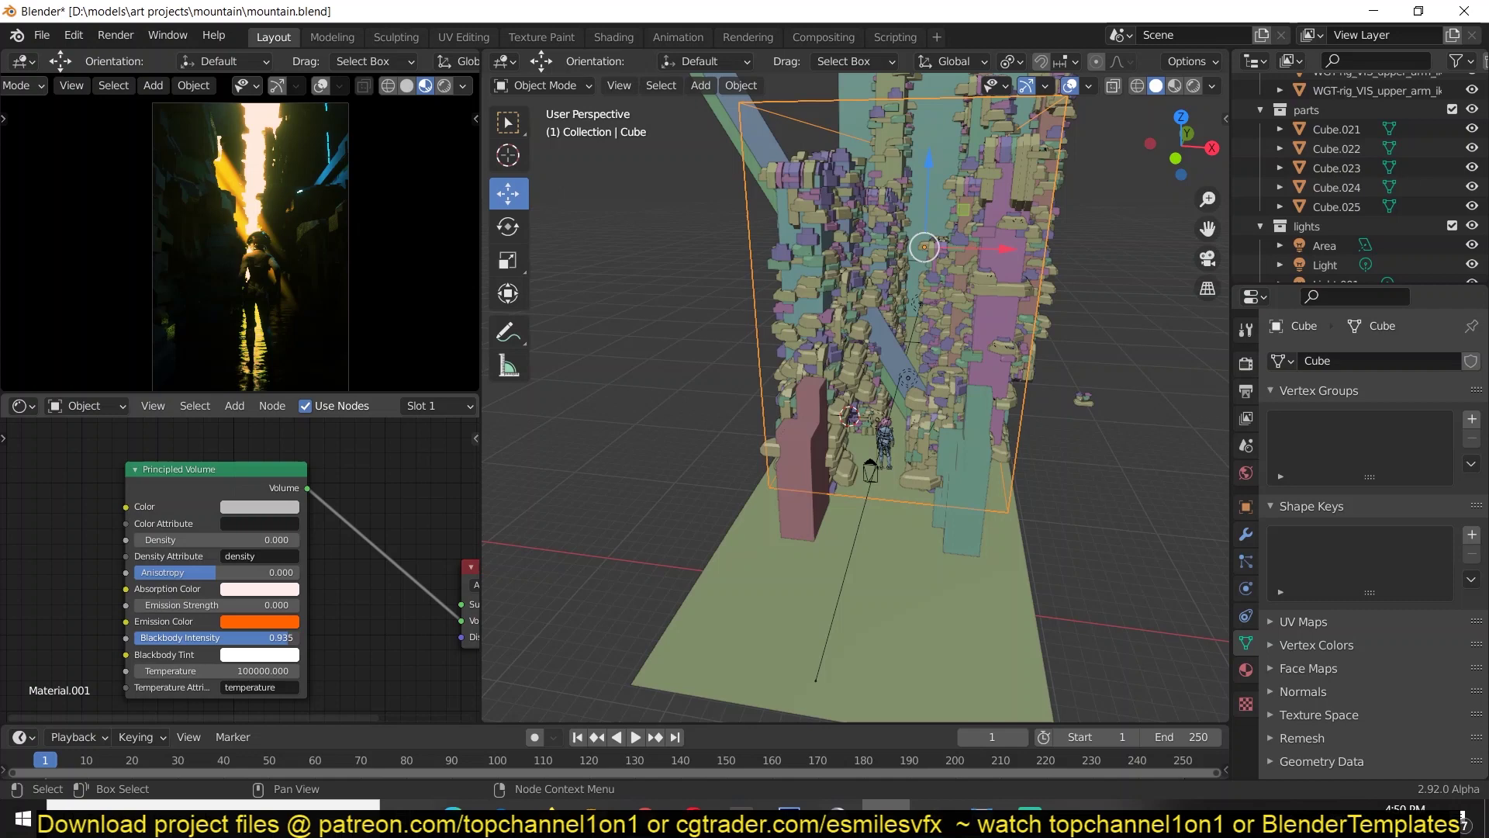
{"action": "key", "text": "ctrl+z"}
{"action": "key", "text": "ctrl+z"}
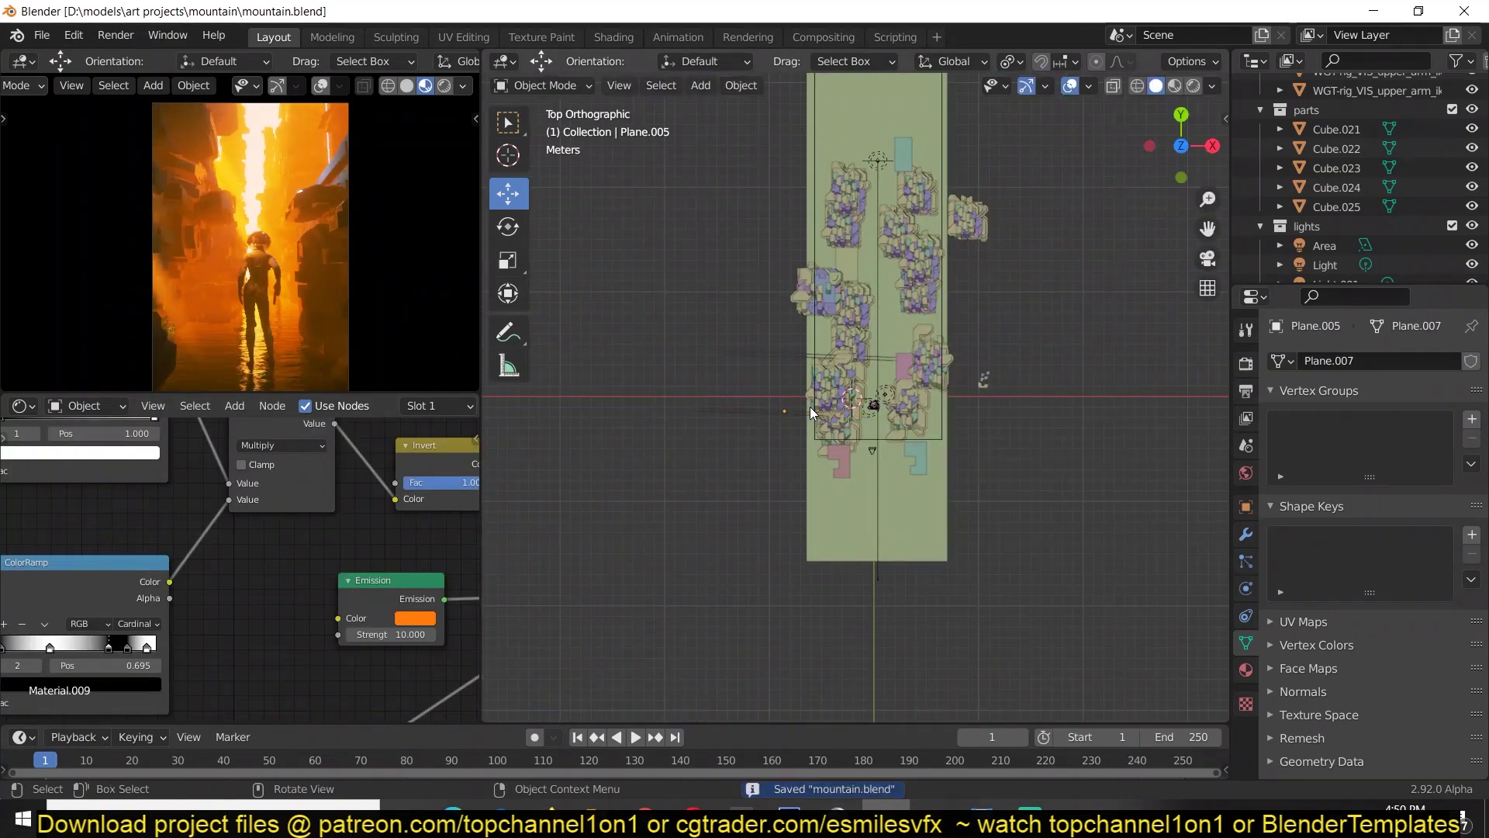
{"action": "key", "text": "KP_0"}
{"action": "key", "text": "shift+a"}
Step: Add a text object and clear its default characters
{"action": "left_click", "coordinate": [759, 411]}
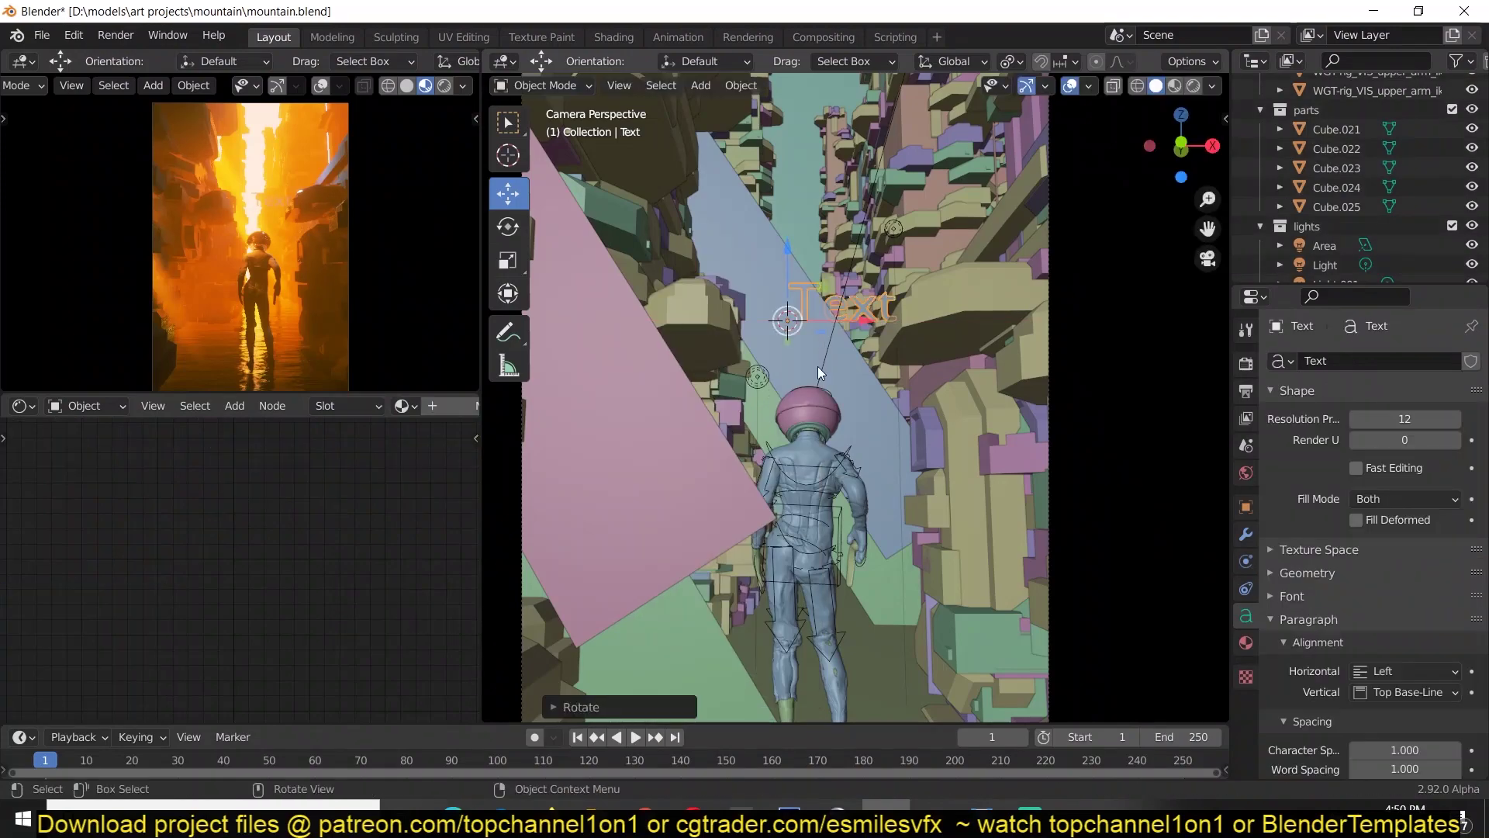
{"action": "key", "text": "Tab"}
{"action": "key", "text": "BackSpace"}
{"action": "key", "text": "BackSpace"}
{"action": "key", "text": "BackSpace"}
{"action": "key", "text": "BackSpace"}
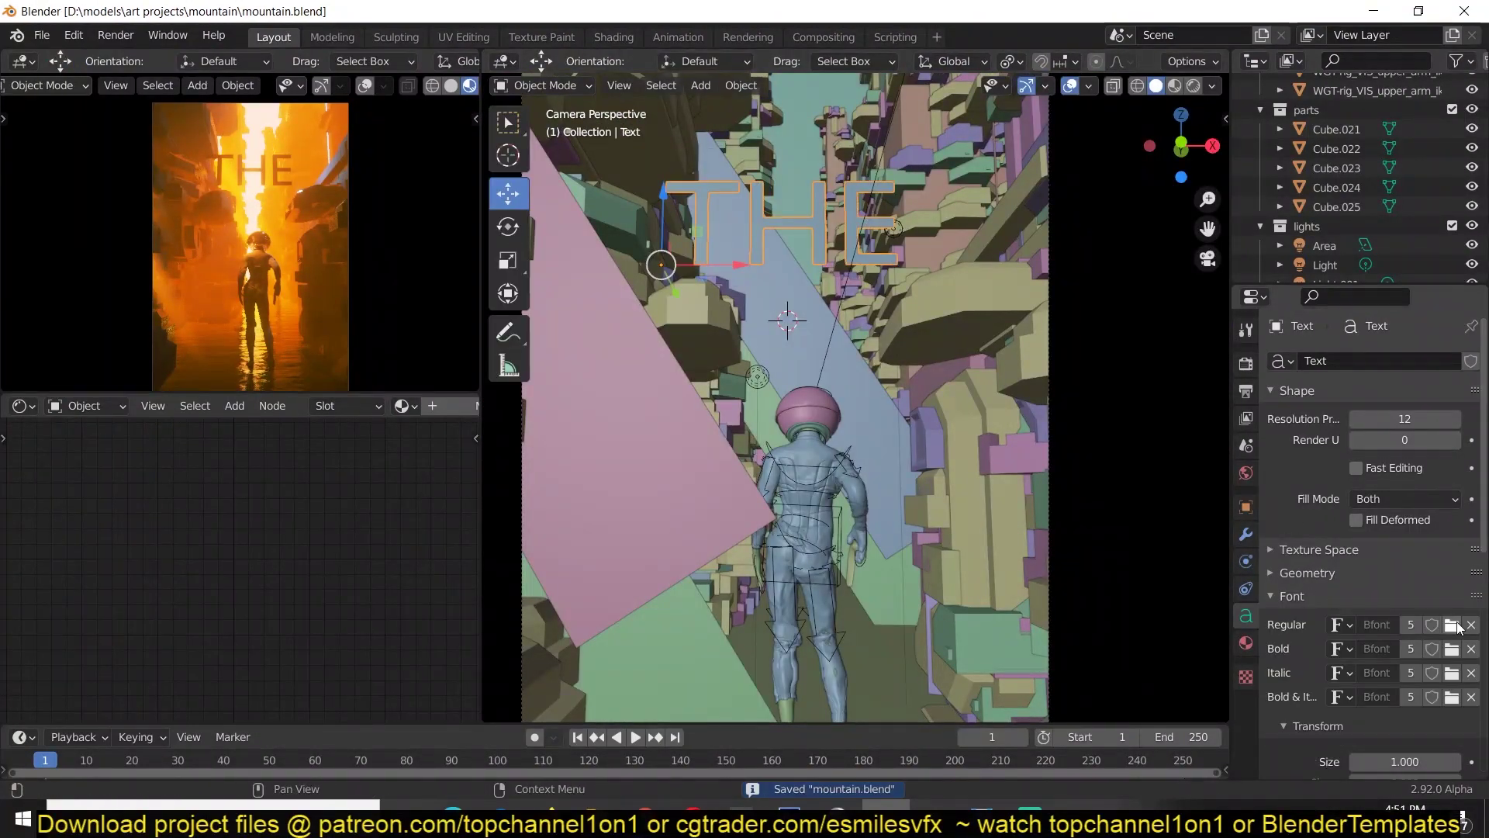
Step: Load the Pirulen font for the title from the font browser
{"action": "left_click", "coordinate": [1451, 625]}
{"action": "scroll", "coordinate": [864, 465], "scroll_direction": "down", "scroll_amount": 5}
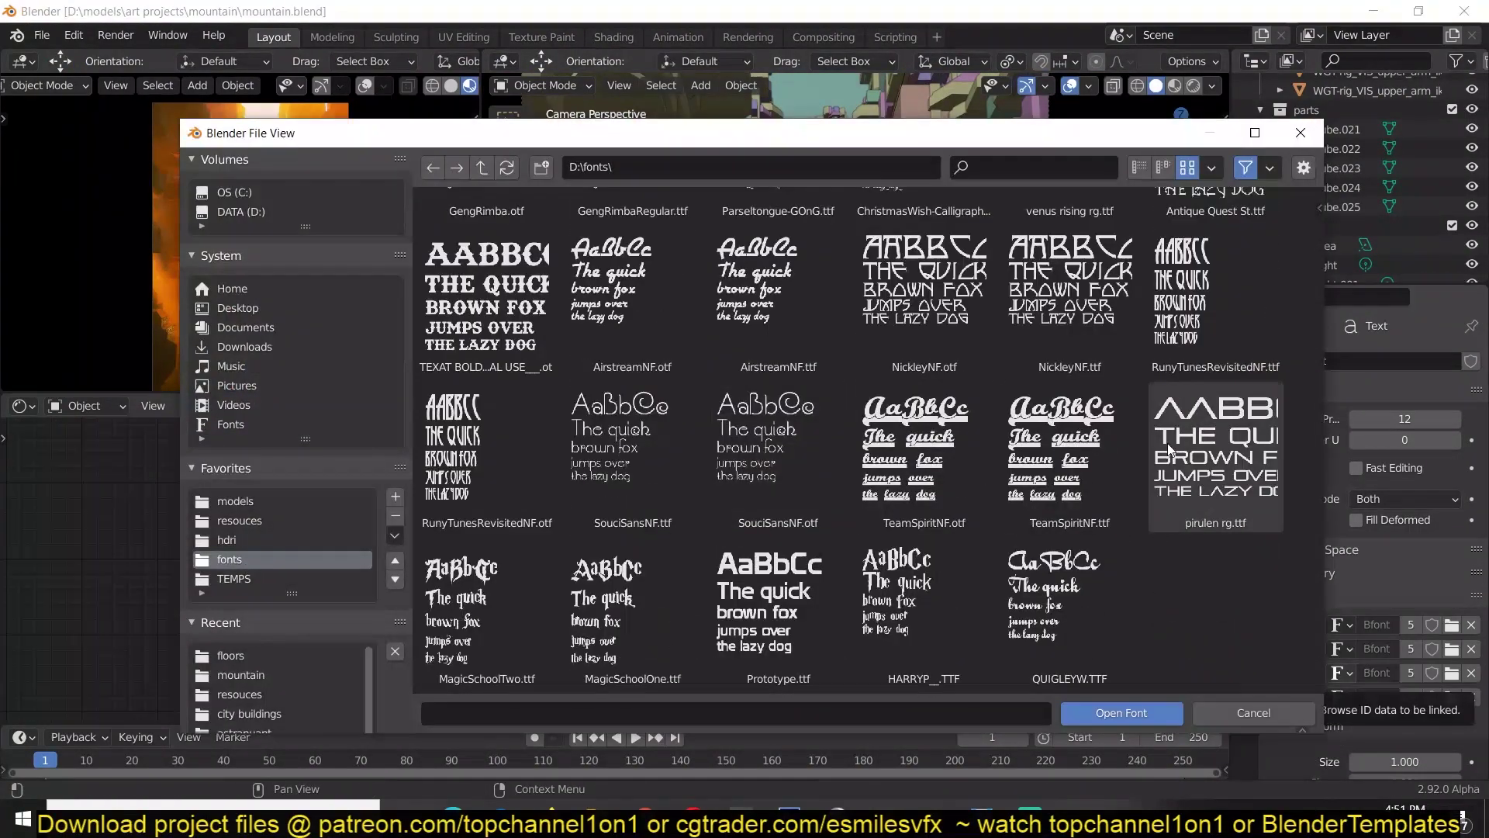
{"action": "scroll", "coordinate": [864, 465], "scroll_direction": "up", "scroll_amount": 5}
{"action": "left_click", "coordinate": [1123, 708]}
{"action": "left_click", "coordinate": [1451, 634]}
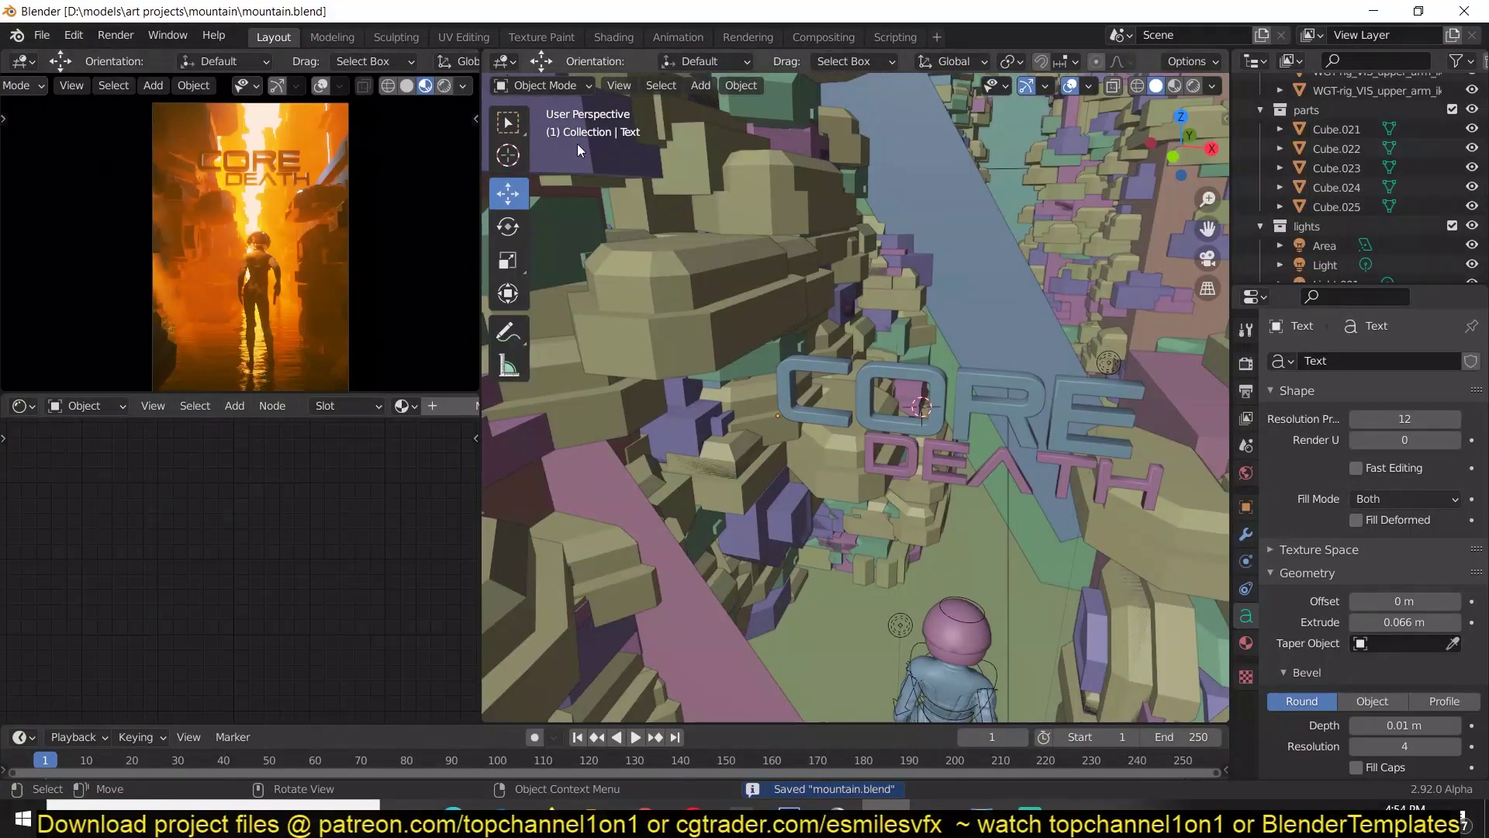
Step: Show the rendered viewport preview and open the render and output settings
{"action": "left_click", "coordinate": [444, 86]}
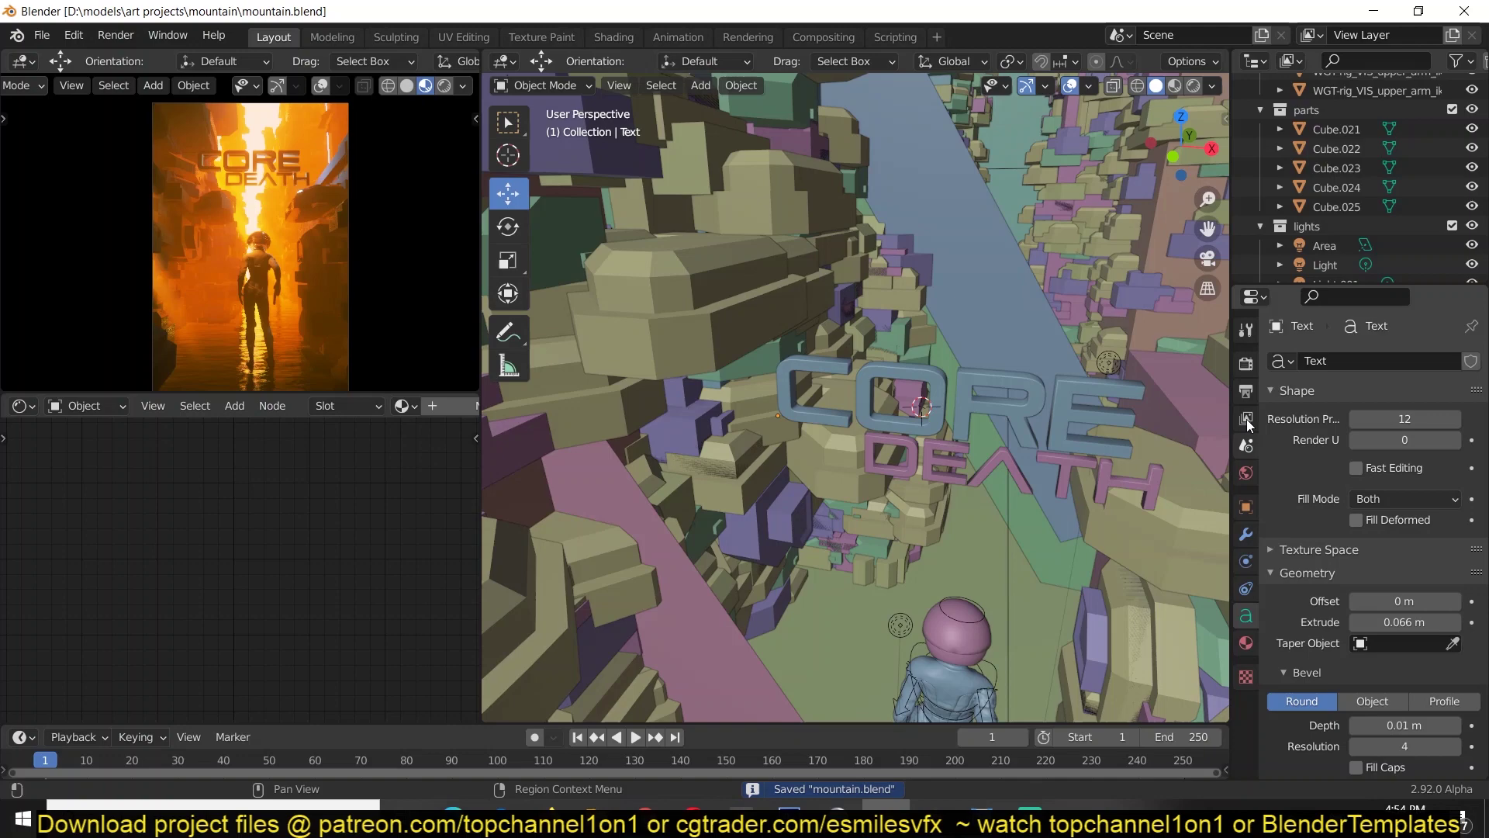
{"action": "left_click", "coordinate": [1247, 363]}
{"action": "left_click", "coordinate": [1246, 391]}
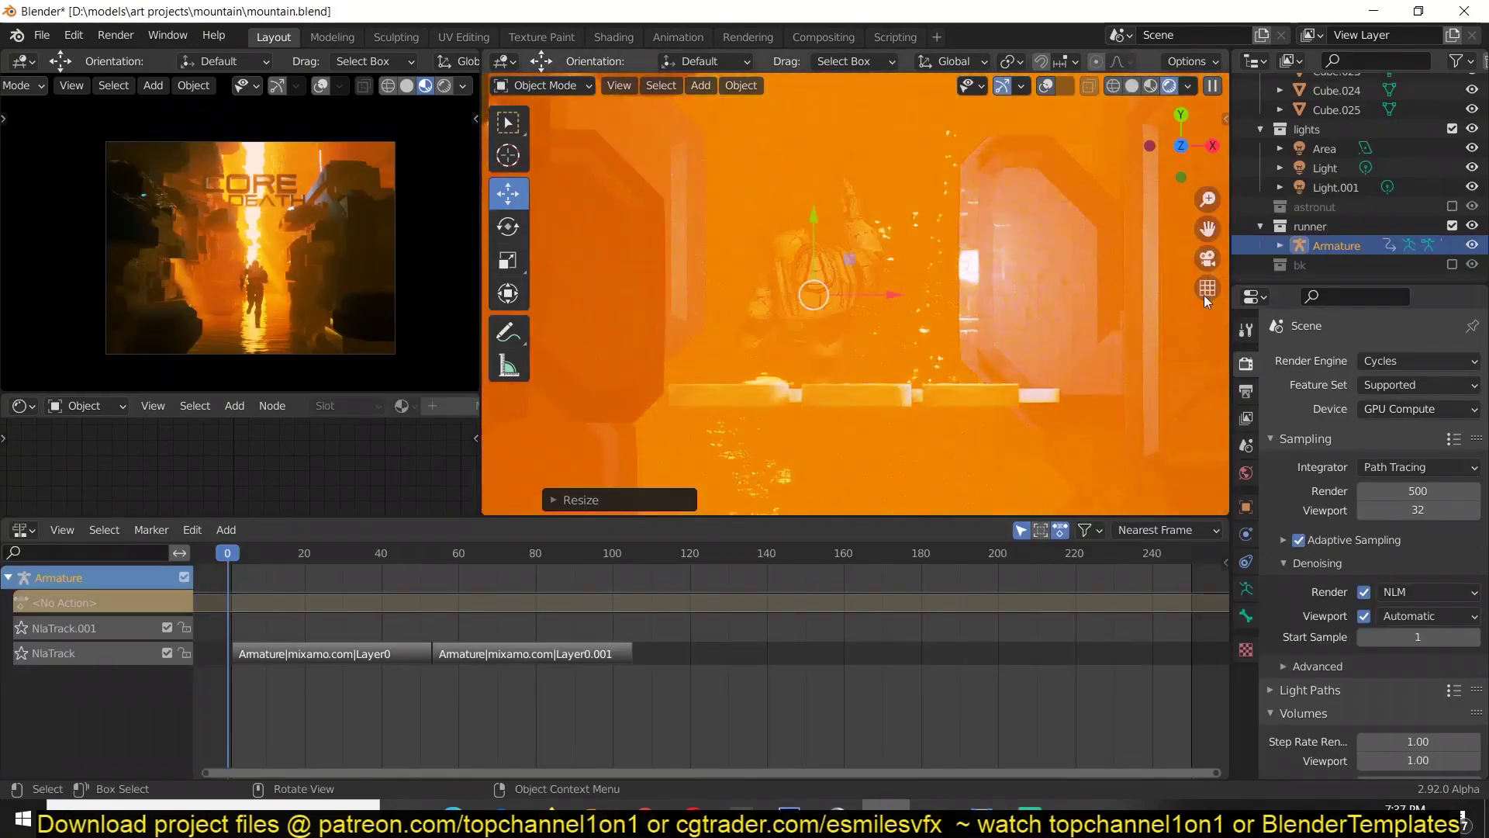
Step: Switch rendering to Eevee and keyframe the runner's start and end positions
{"action": "key", "text": "Return"}
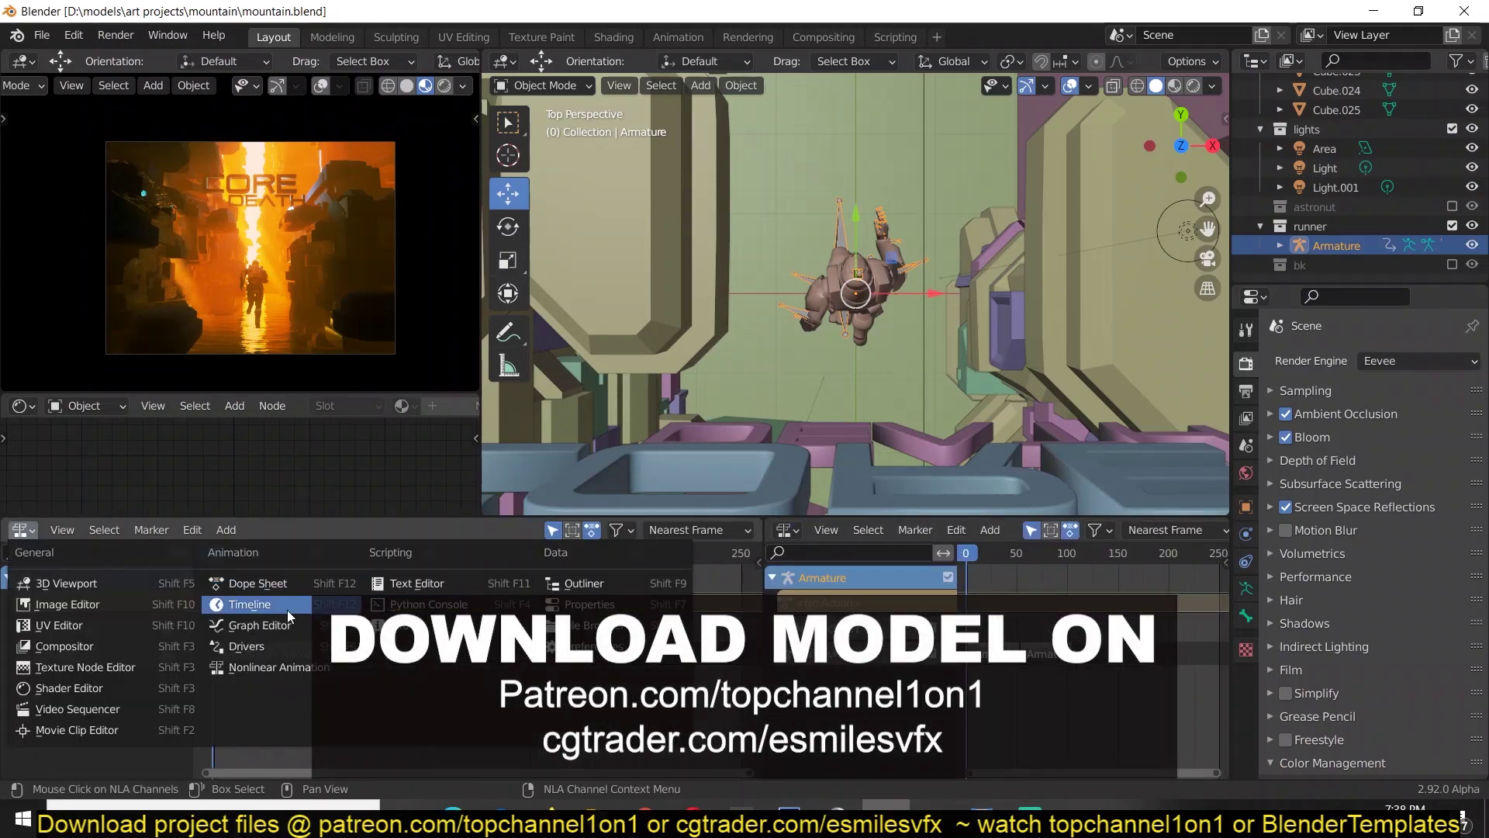
{"action": "scroll", "coordinate": [1125, 745], "scroll_direction": "down", "scroll_amount": 3}
{"action": "left_click_drag", "start_coordinate": [846, 279], "coordinate": [852, 283]}
{"action": "scroll", "coordinate": [886, 230], "scroll_direction": "down", "scroll_amount": 5}
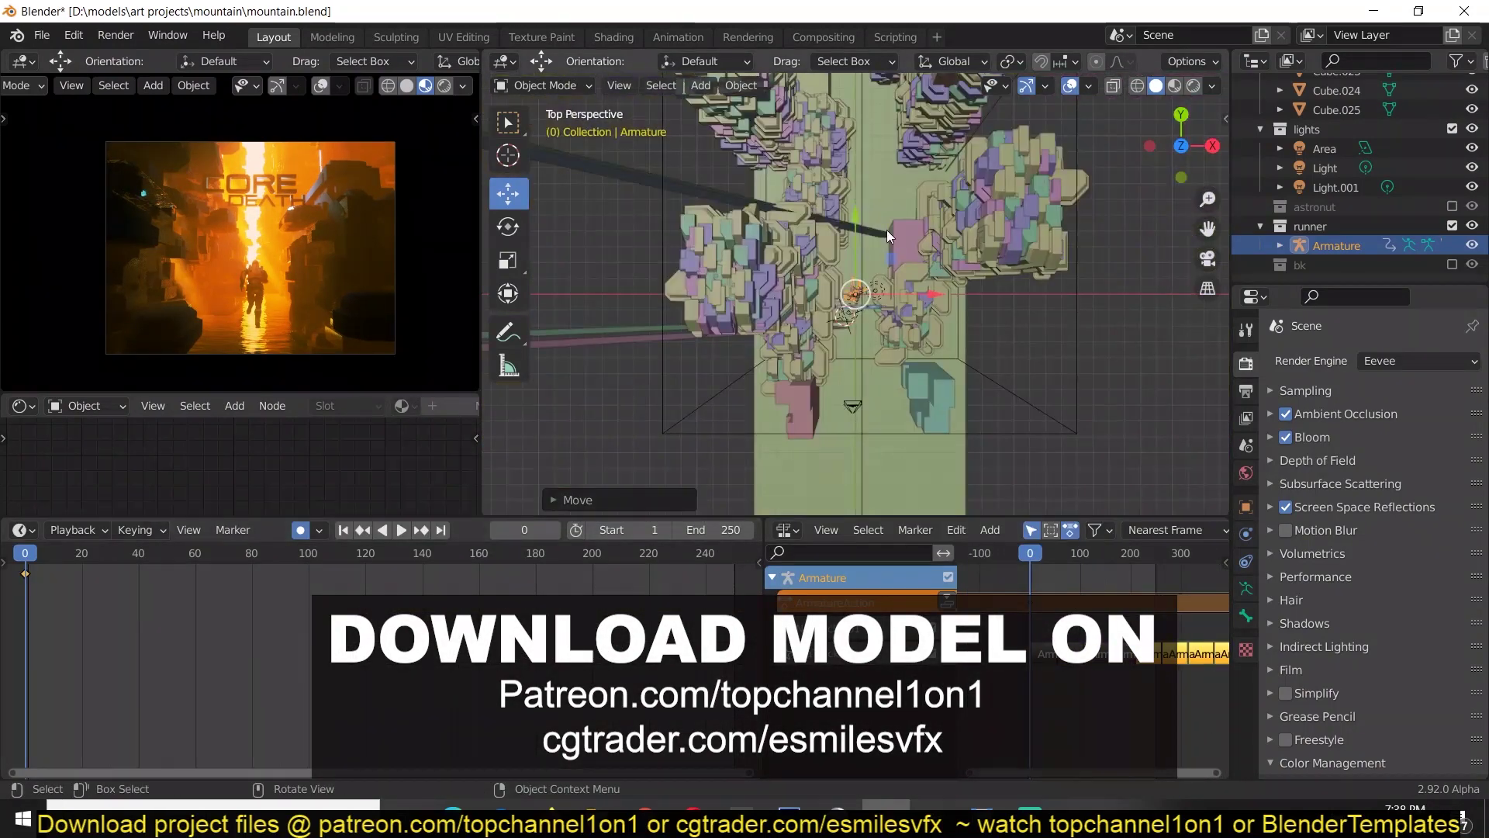
{"action": "key", "text": "shift+Right"}
{"action": "scroll", "coordinate": [857, 277], "scroll_direction": "down", "scroll_amount": 3}
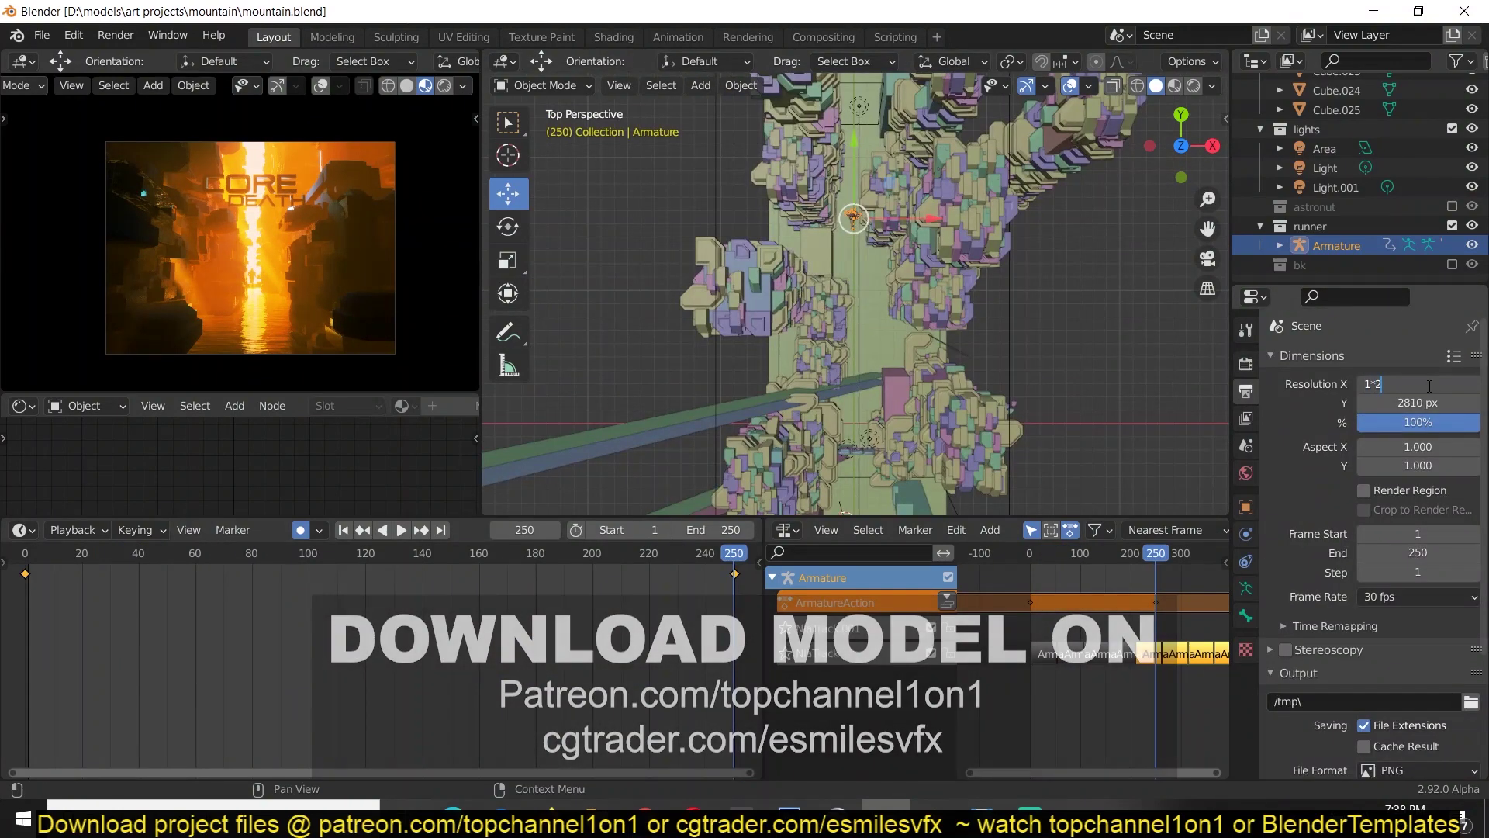
Step: Set the render resolution to 1920×1080
{"action": "left_click", "coordinate": [1429, 386]}
{"action": "type", "text": "1920"}
{"action": "key", "text": "Return"}
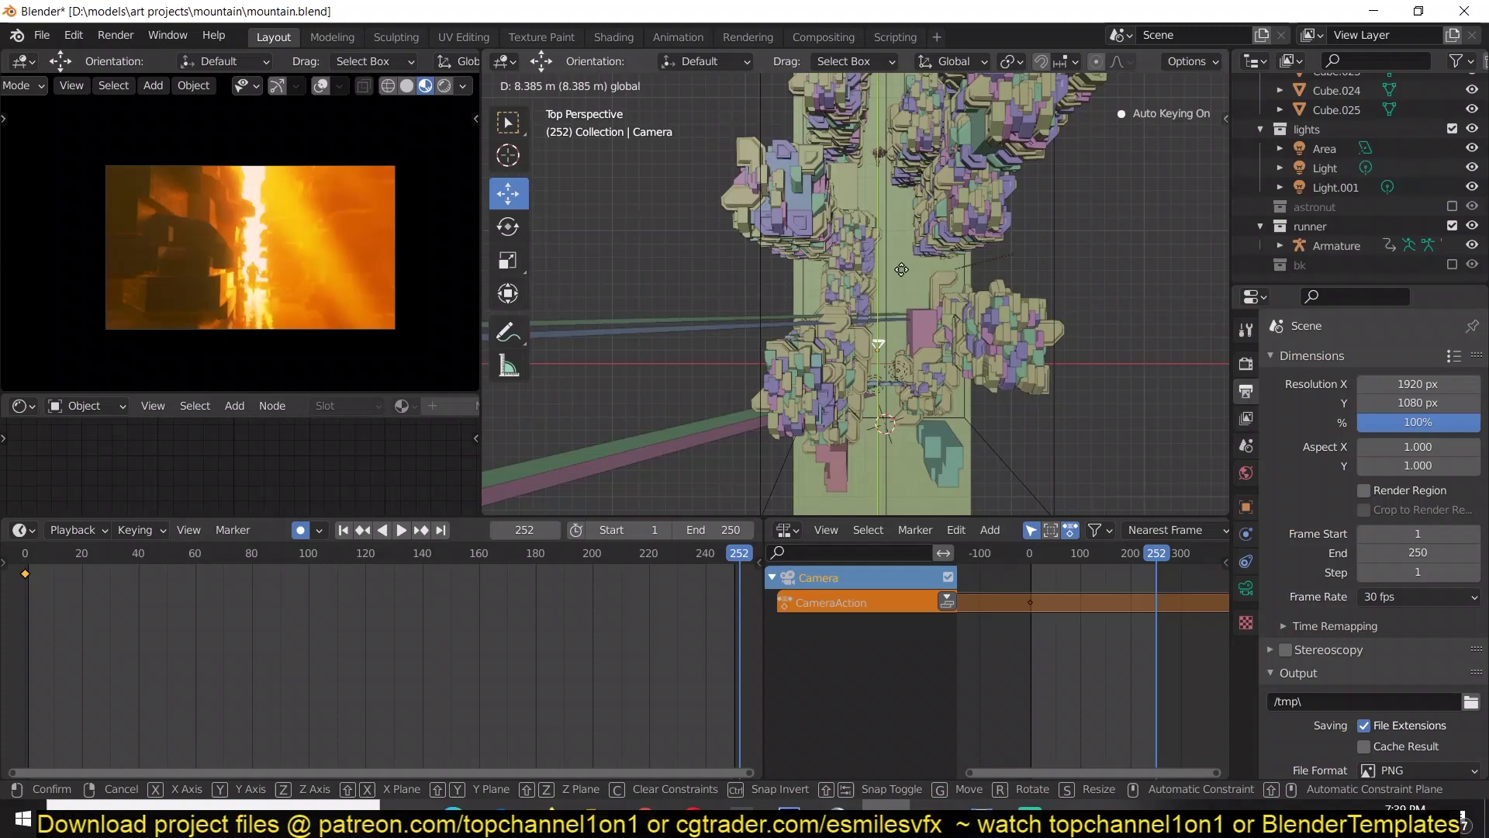
Step: Position the camera, save, and play back the camera animation
{"action": "left_click", "coordinate": [902, 269]}
{"action": "key", "text": "space"}
{"action": "key", "text": "ctrl+s"}
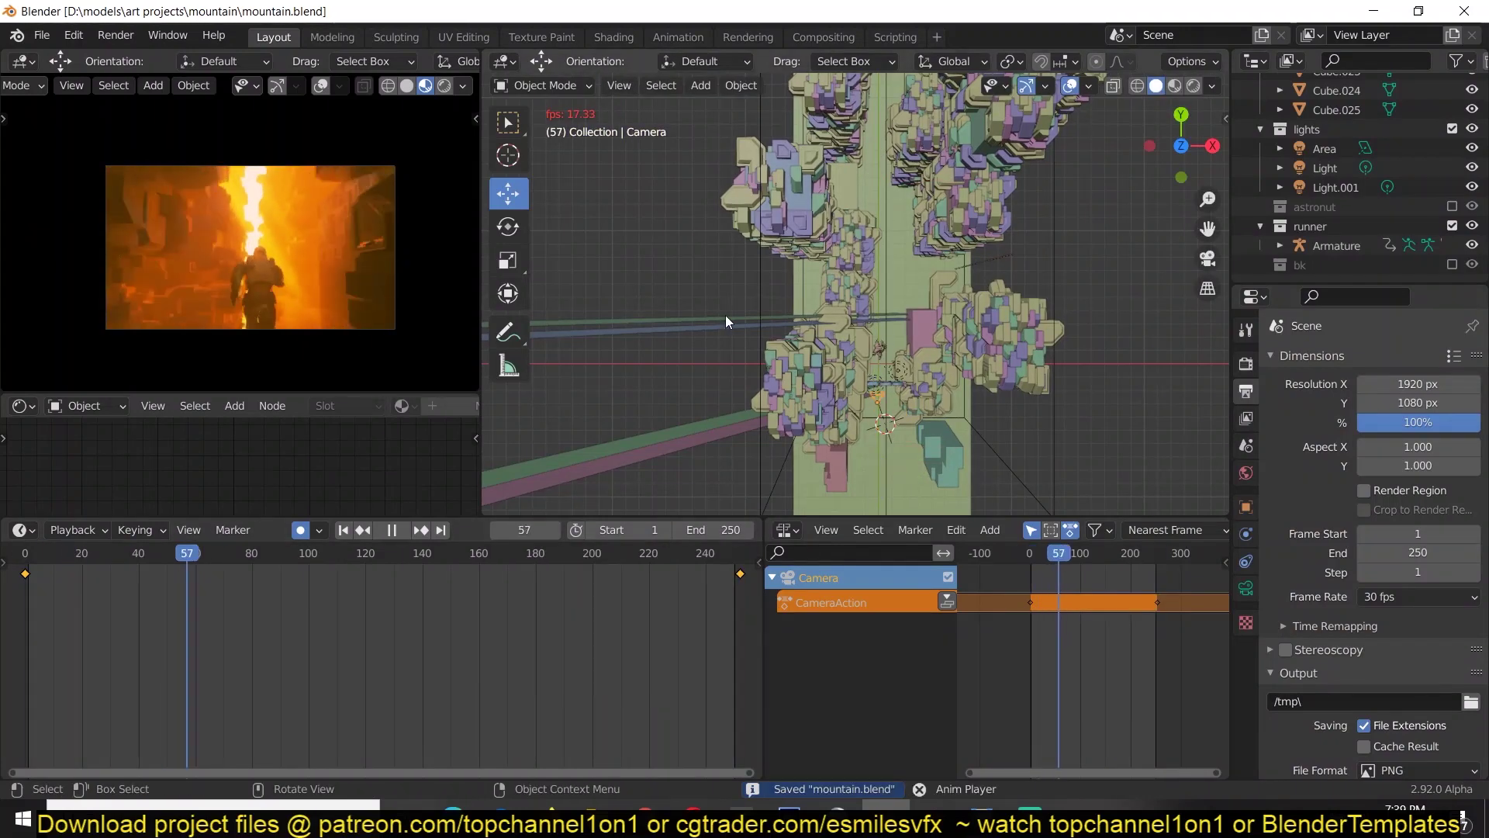
{"action": "key", "text": "g"}
{"action": "left_click", "coordinate": [553, 374]}
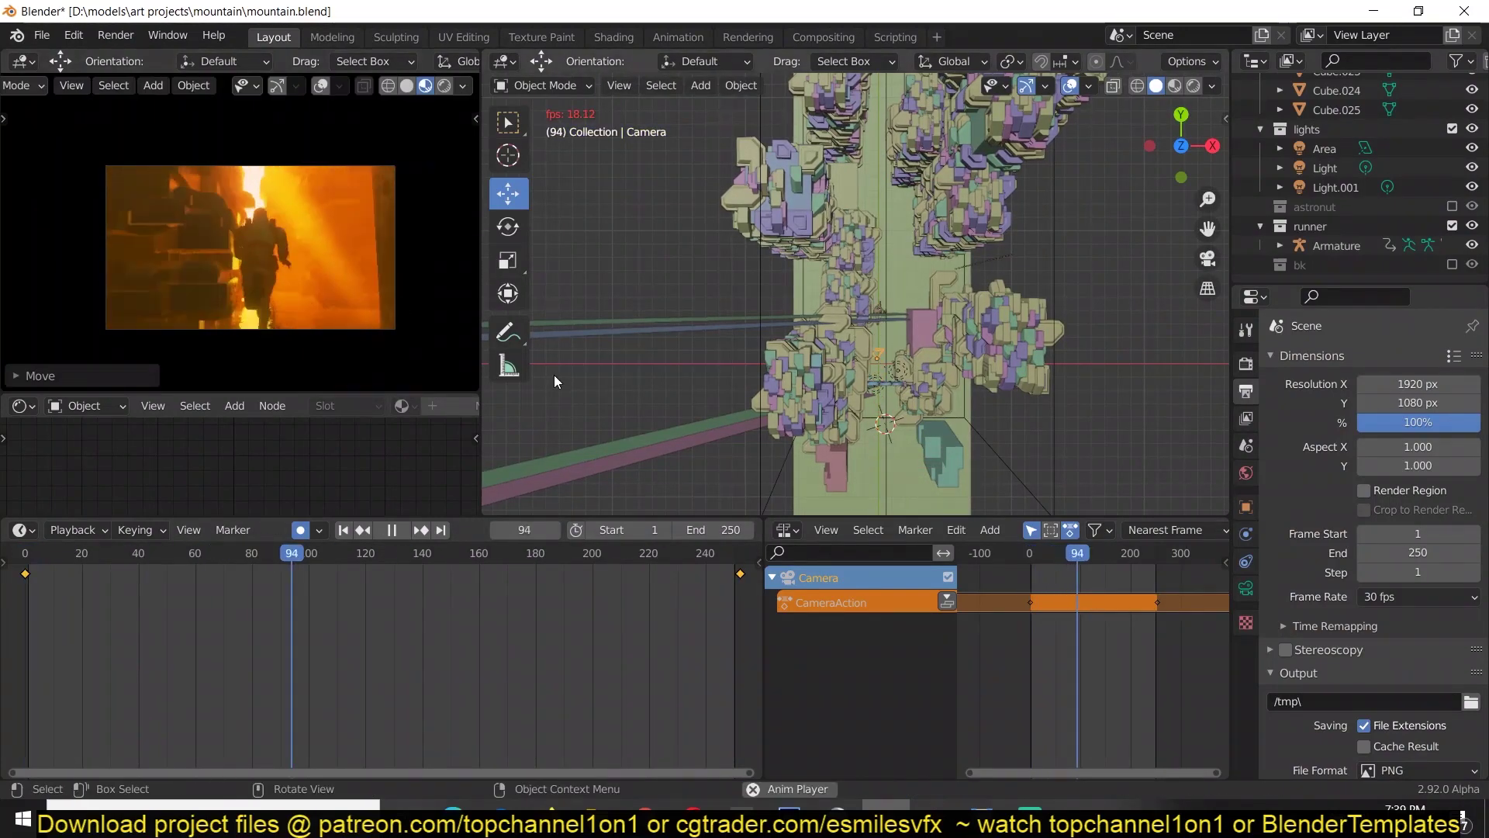
{"action": "key", "text": "space"}
Step: Place a new light, make it a pale-blue spot light, and check it in front wireframe
{"action": "key", "text": "KP_7"}
{"action": "key", "text": "shift+d"}
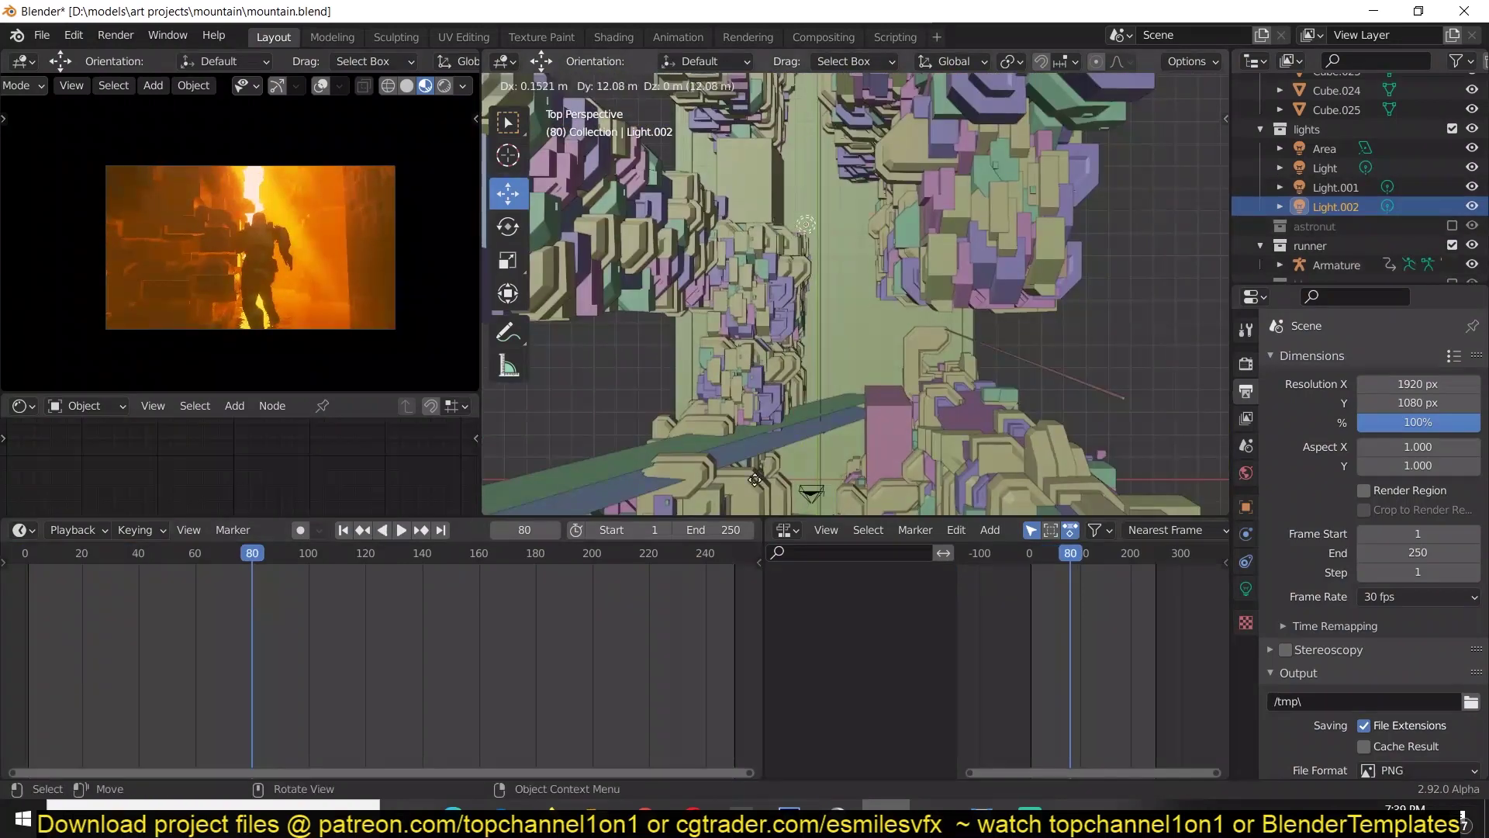
{"action": "left_click", "coordinate": [755, 479]}
{"action": "left_click", "coordinate": [1247, 589]}
{"action": "left_click", "coordinate": [1405, 466]}
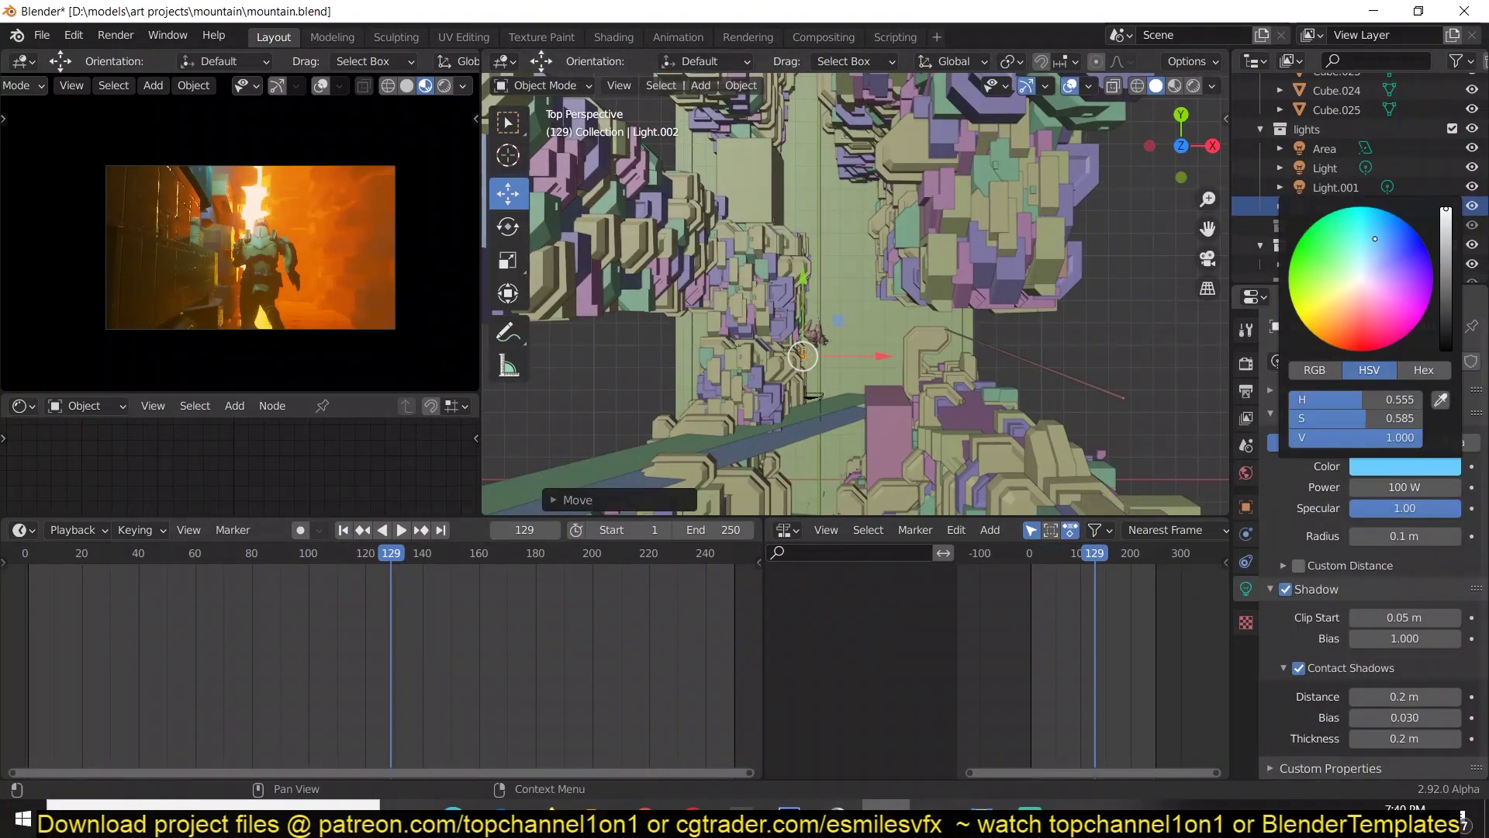
{"action": "left_click", "coordinate": [1399, 441]}
{"action": "key", "text": "alt+z"}
{"action": "key", "text": "shift+z"}
{"action": "key", "text": "KP_1"}
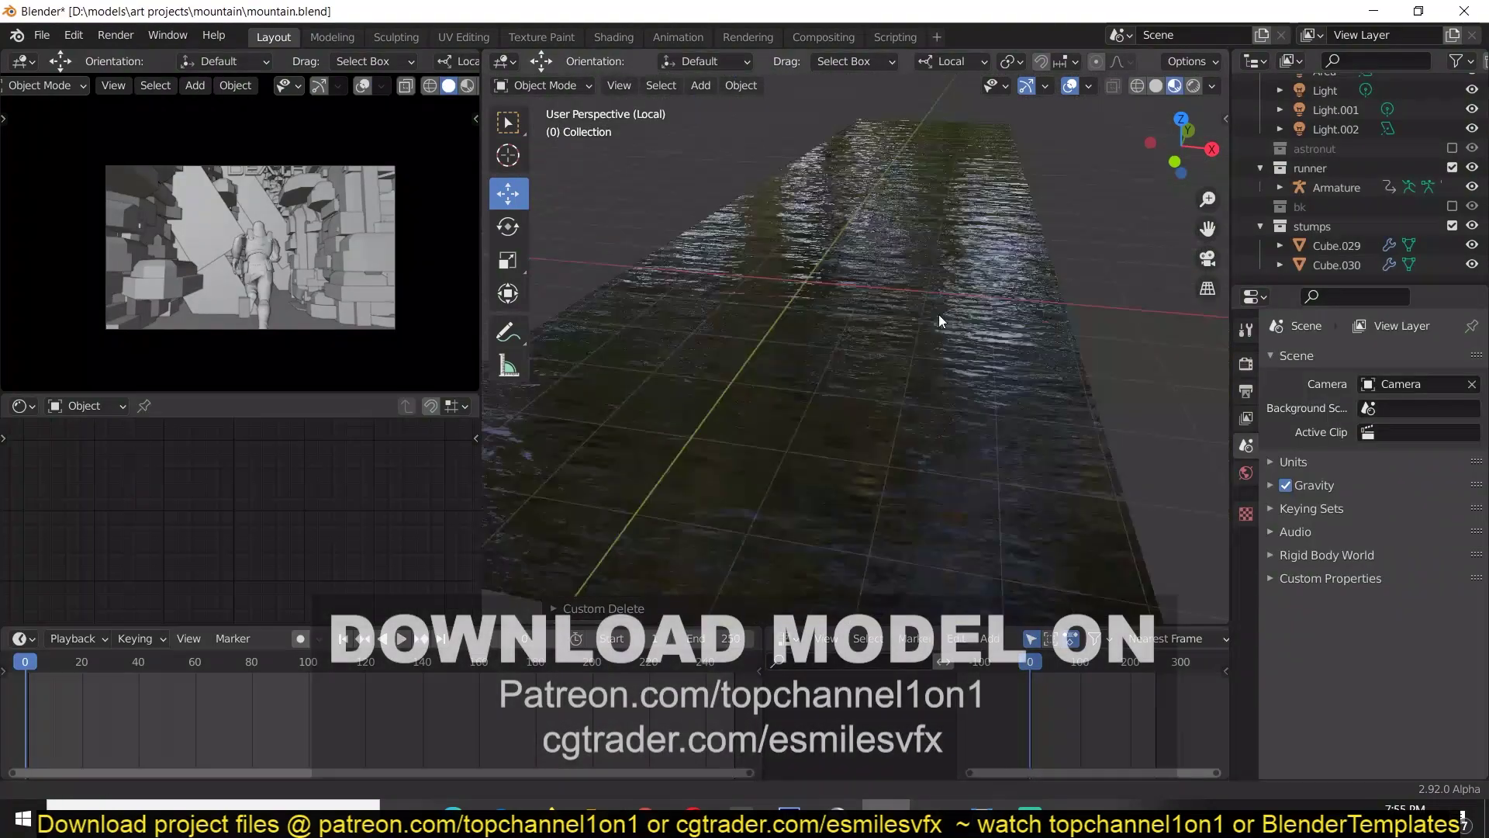
Step: Add an Empty at the water street plane and rotate it around the Z axis
{"action": "left_click", "coordinate": [933, 337]}
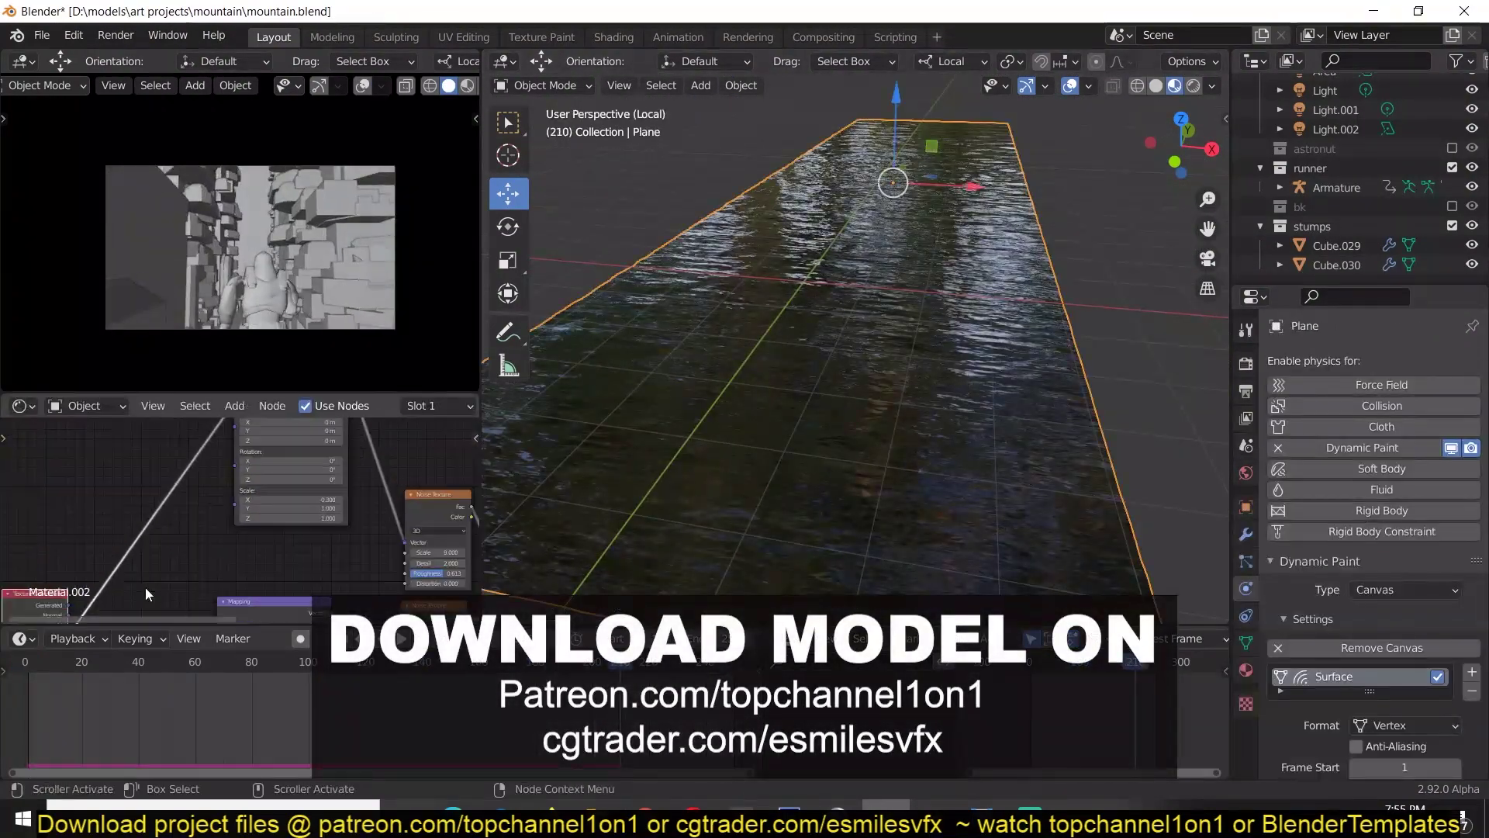
{"action": "key", "text": "shift+a"}
{"action": "mouse_move", "coordinate": [853, 508]}
{"action": "left_click", "coordinate": [904, 508]}
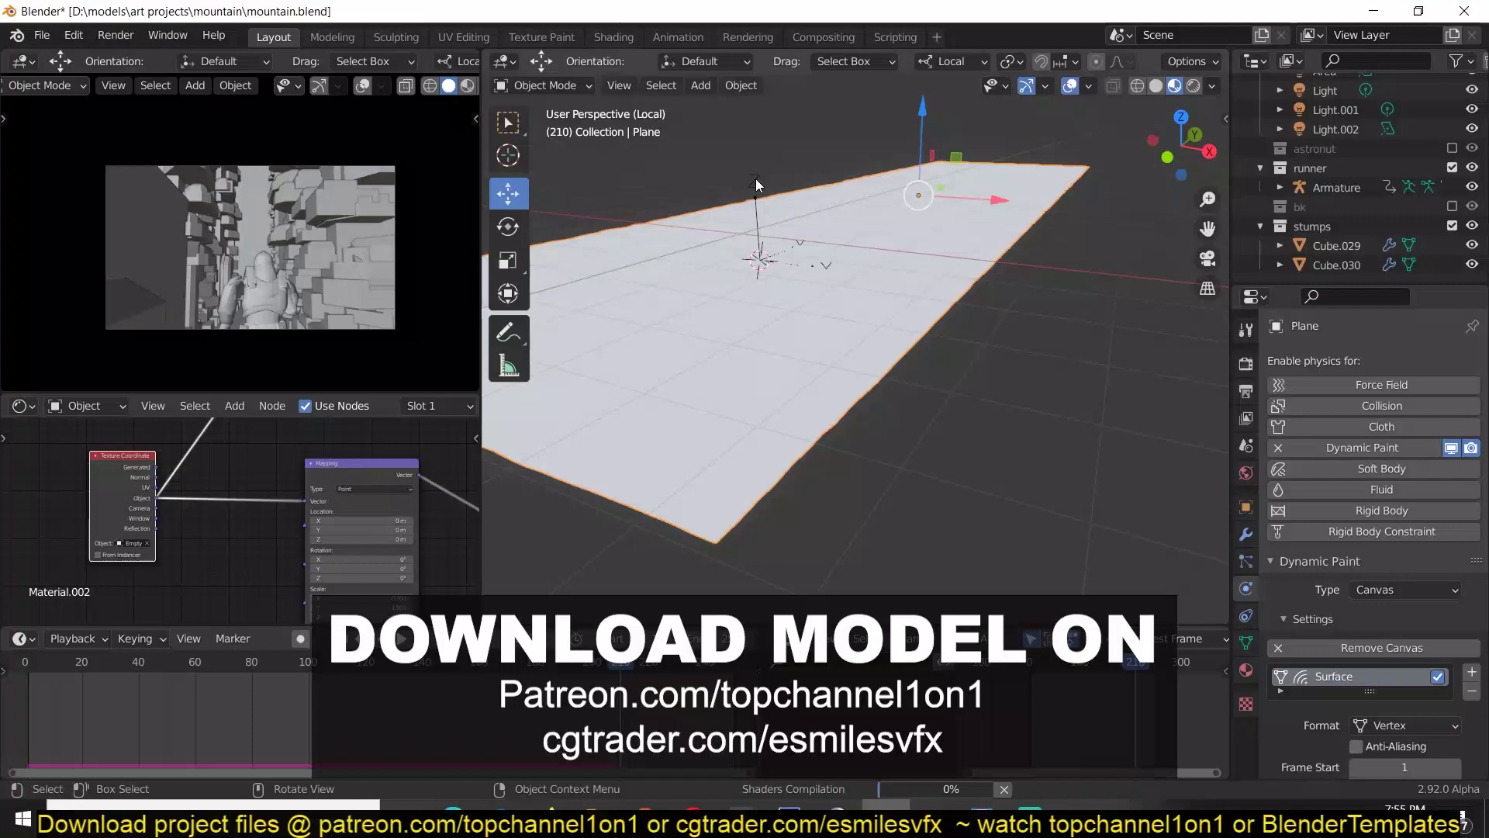
{"action": "middle_click_drag", "start_coordinate": [756, 179], "coordinate": [807, 357]}
{"action": "key", "text": "r"}
{"action": "key", "text": "z"}
{"action": "key", "text": "z"}
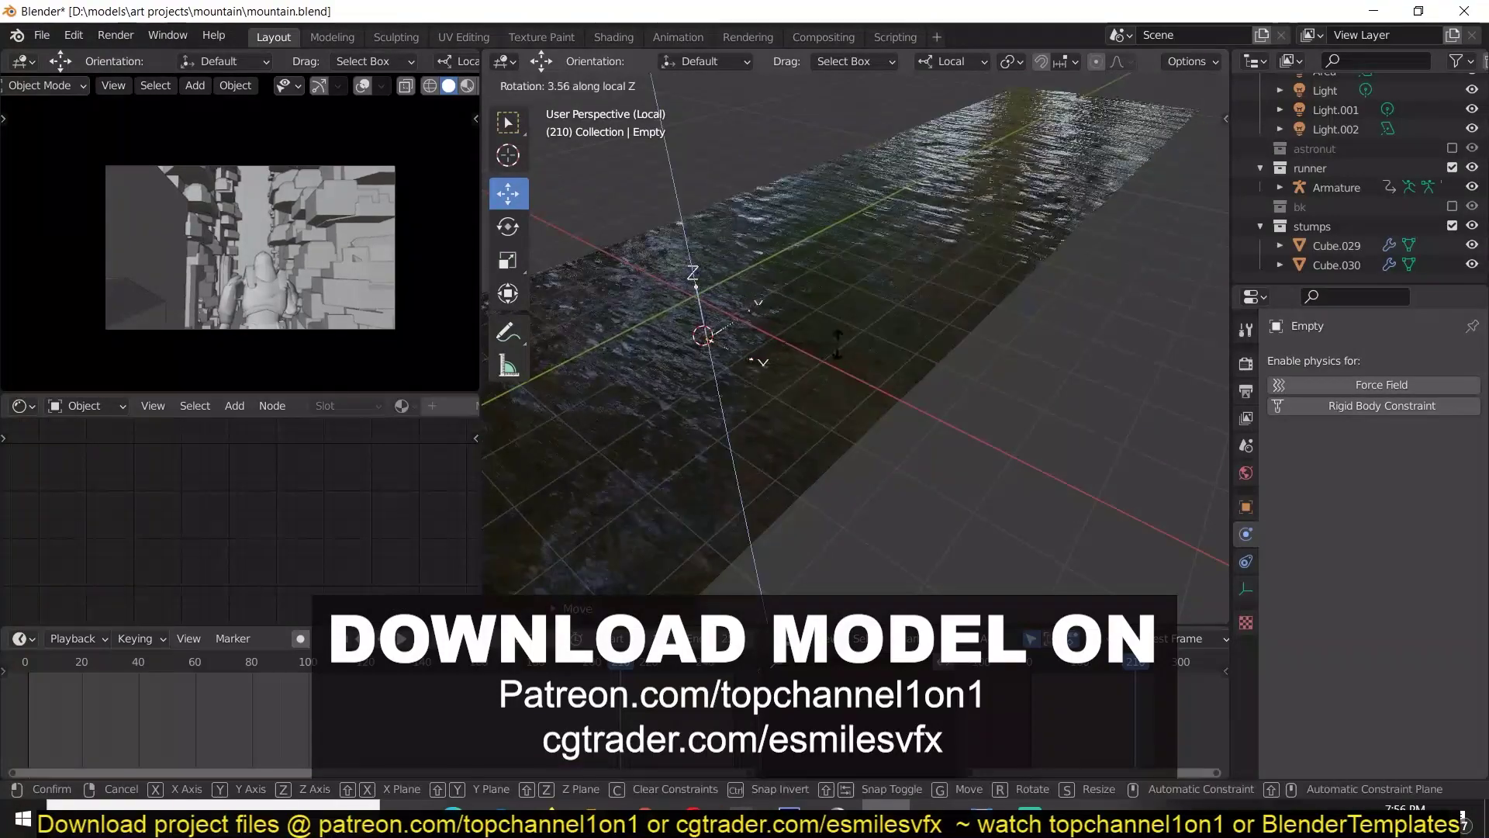
{"action": "left_click", "coordinate": [837, 343]}
Step: Play the animation from a top view to preview the Empty's motion
{"action": "key", "text": "KP_7"}
{"action": "key", "text": "space"}
{"action": "middle_click_drag", "start_coordinate": [729, 398], "coordinate": [746, 425]}
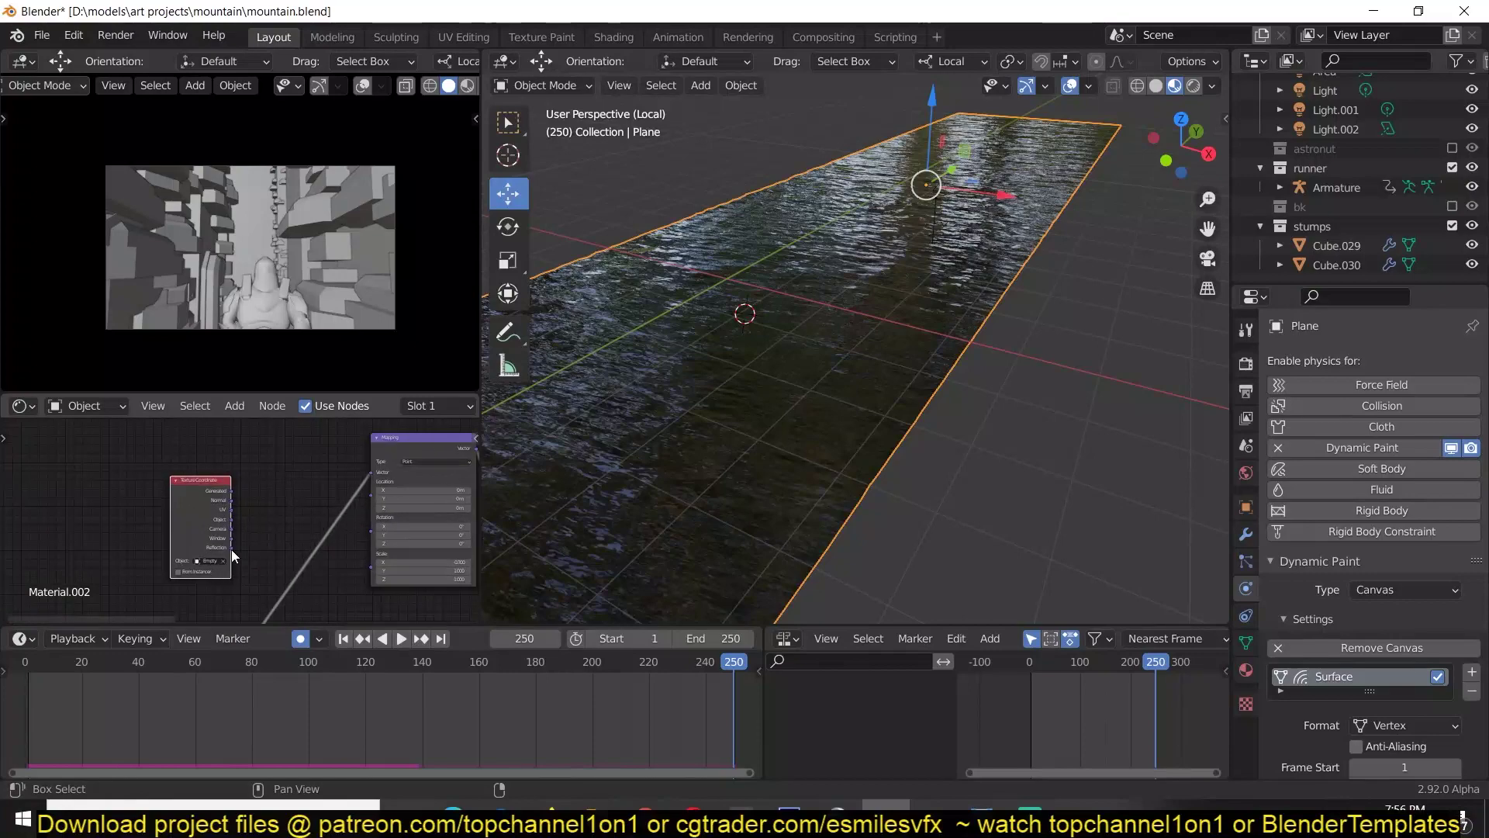
Step: Link Texture Coordinate Object to the Mapping Vector with the Empty as object, back at frame one
{"action": "left_click_drag", "start_coordinate": [231, 519], "coordinate": [372, 473]}
{"action": "left_click", "coordinate": [910, 296]}
{"action": "key", "text": "KP_7"}
{"action": "key", "text": "shift+Left"}
{"action": "middle_click_drag", "start_coordinate": [744, 466], "coordinate": [776, 350]}
{"action": "left_click", "coordinate": [776, 350]}
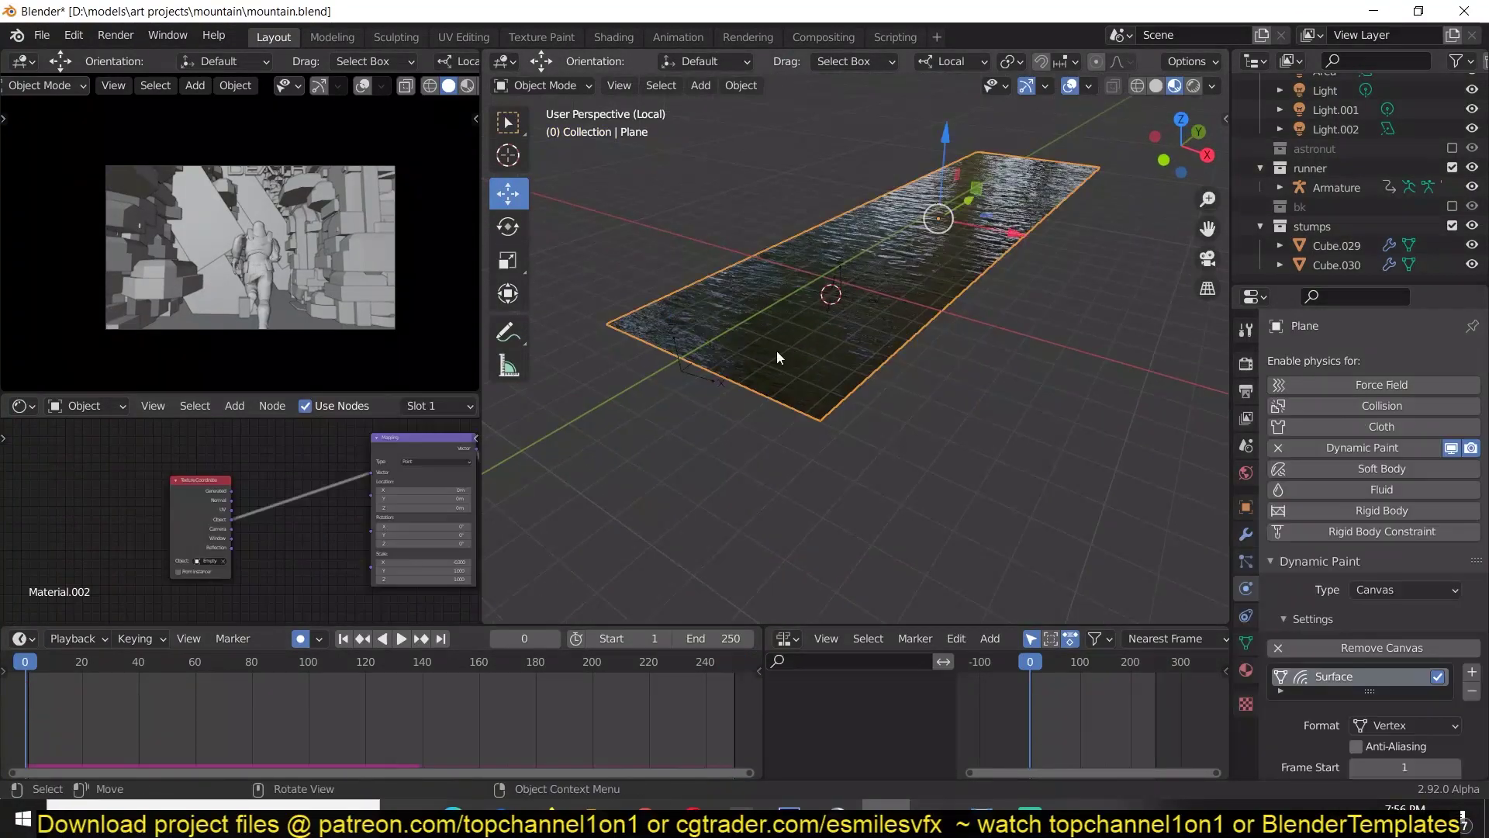